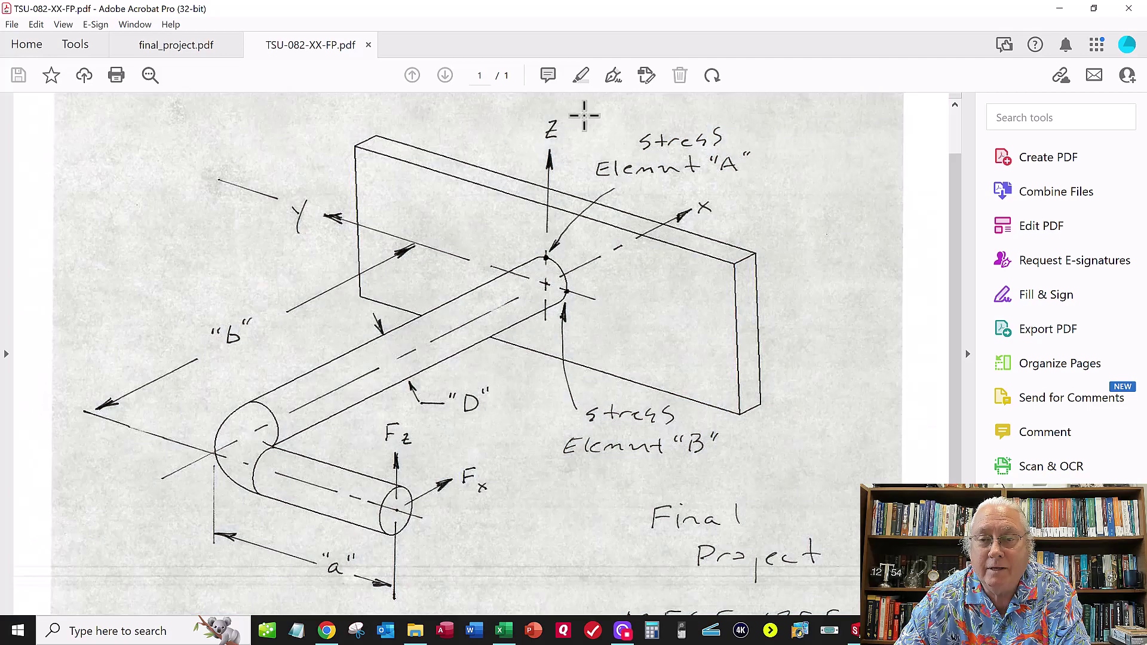
# - Mark the Stress Element "A" label on the project sketch, then clear the selection
pyautogui.moveTo(584, 115); pyautogui.dragTo(772, 188)
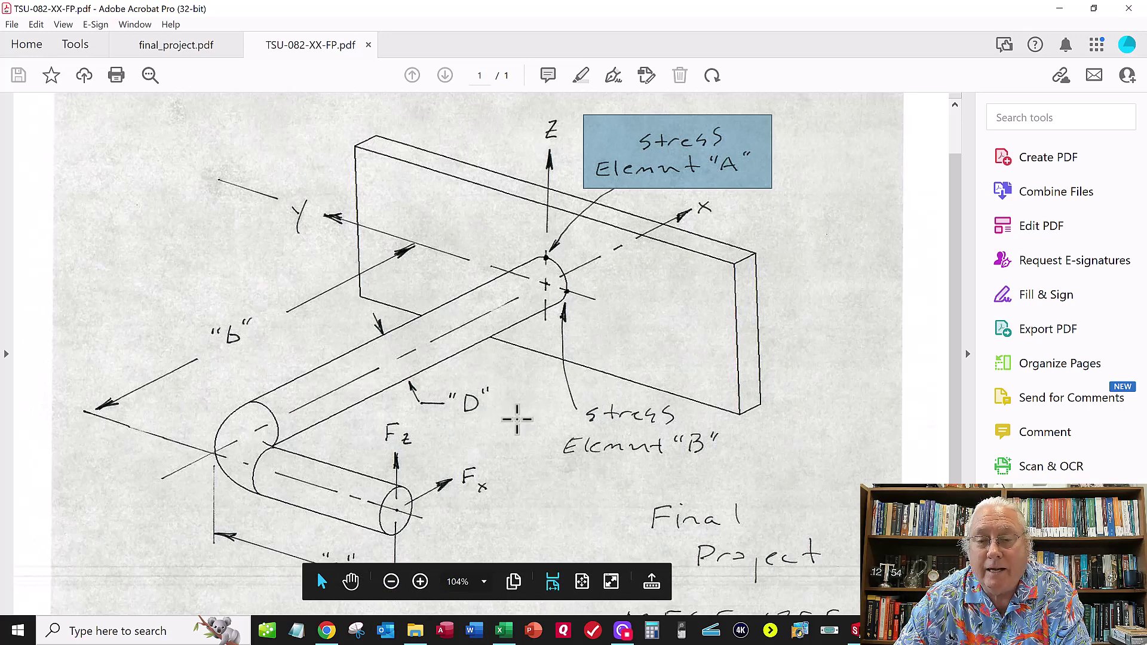
pyautogui.click(522, 421)
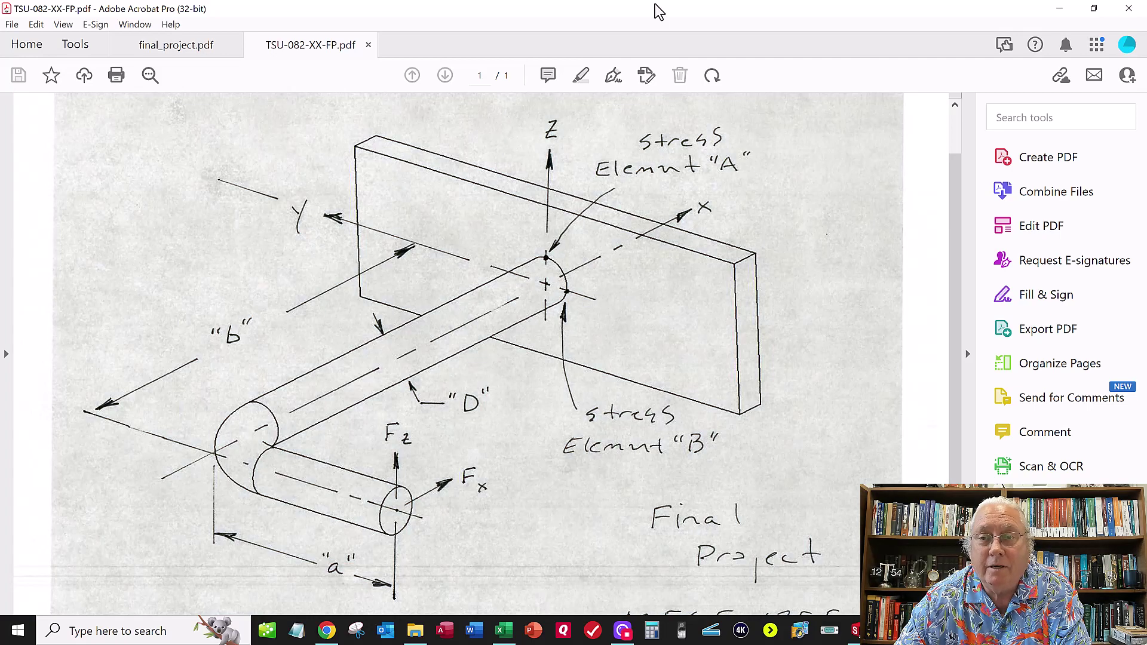
# - Move the project sketch PDF off this screen and bring in the TSU-082-XX-FP.xlsx workbook in Excel, maximized
pyautogui.moveTo(524, 11); pyautogui.dragTo(0, 208)
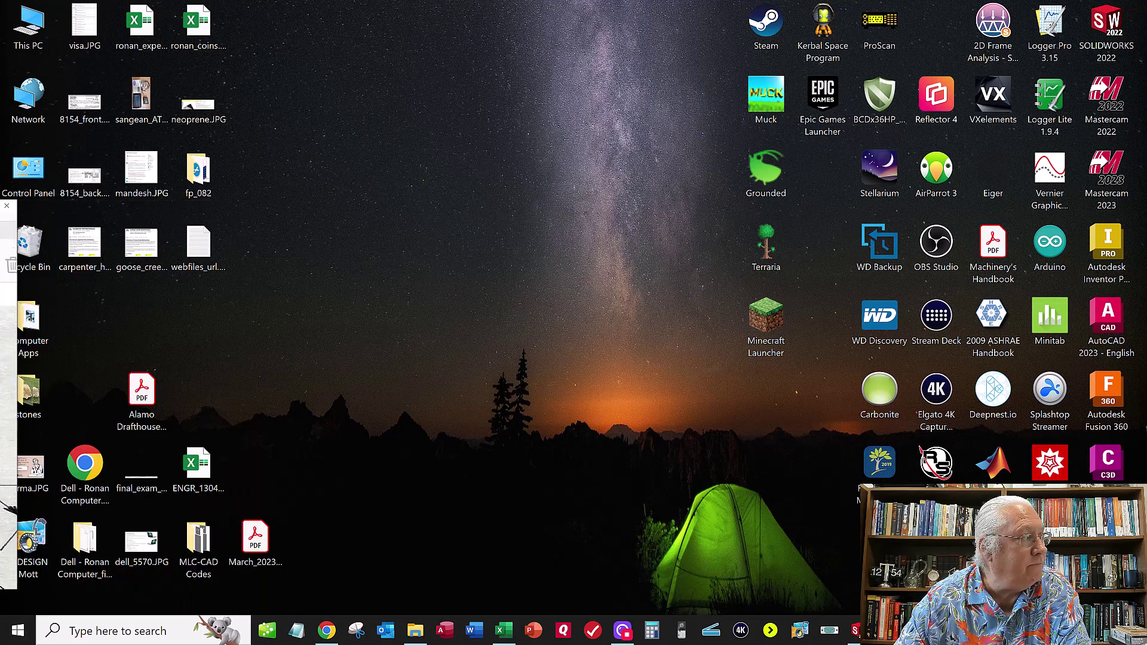
pyautogui.moveTo(0, 241); pyautogui.dragTo(823, 177)
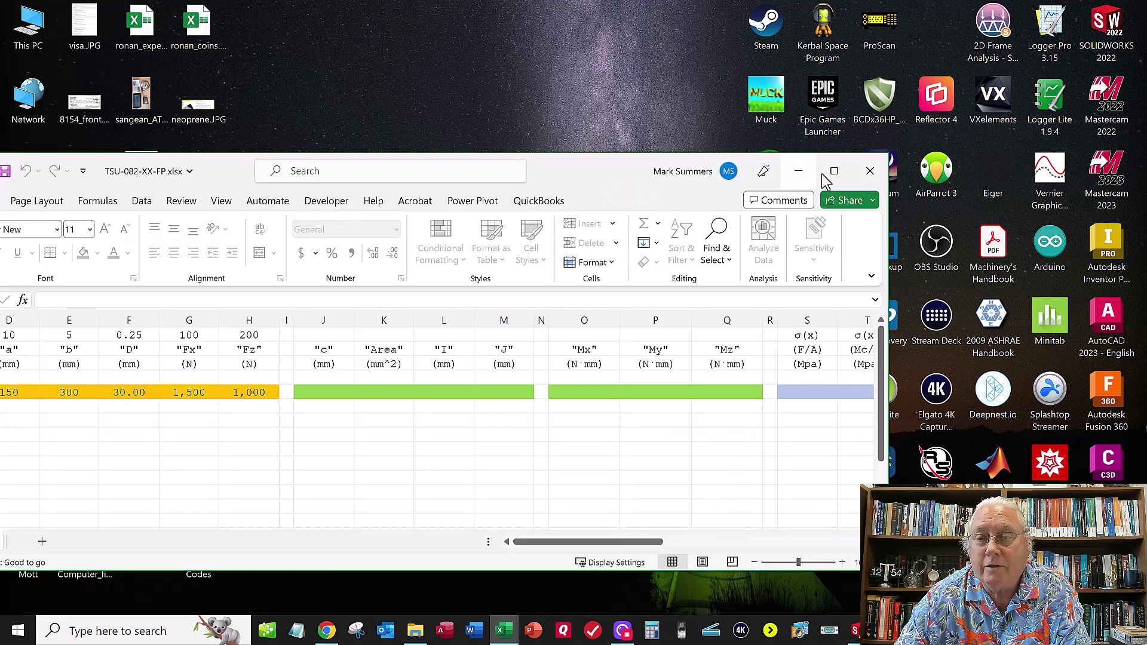
pyautogui.click(834, 171)
# - Review the student ID, the given "a", "b", "D", "Fx" and "Fz" values, and the "c" cell in row 5
pyautogui.click(69, 241)
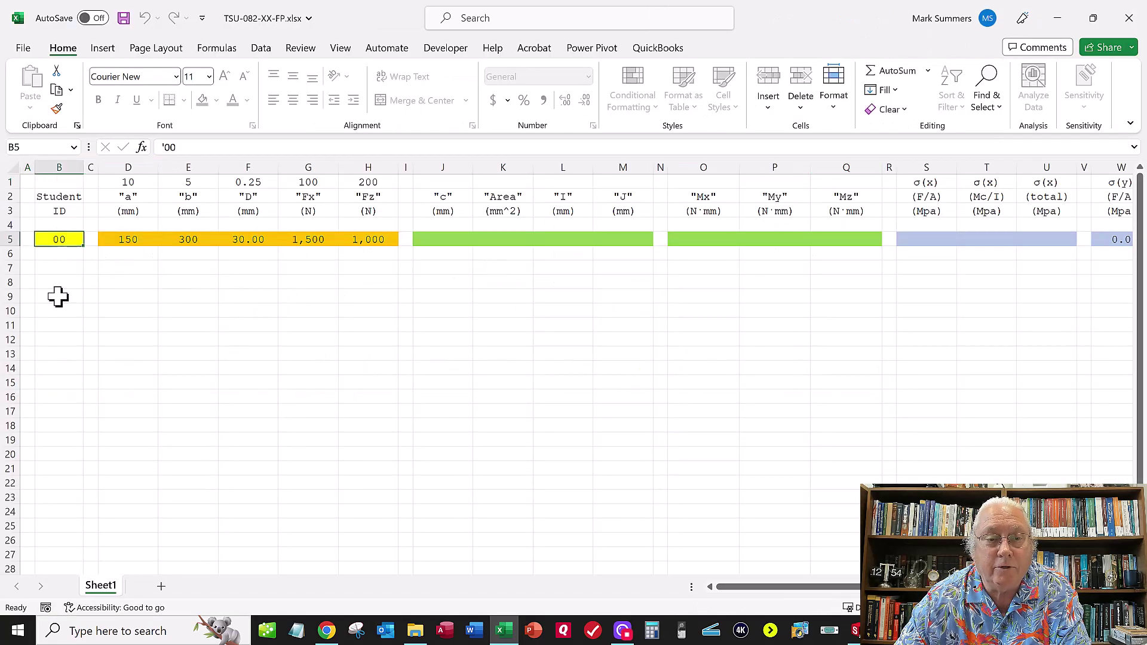
pyautogui.moveTo(120, 239); pyautogui.dragTo(346, 243)
pyautogui.click(247, 282)
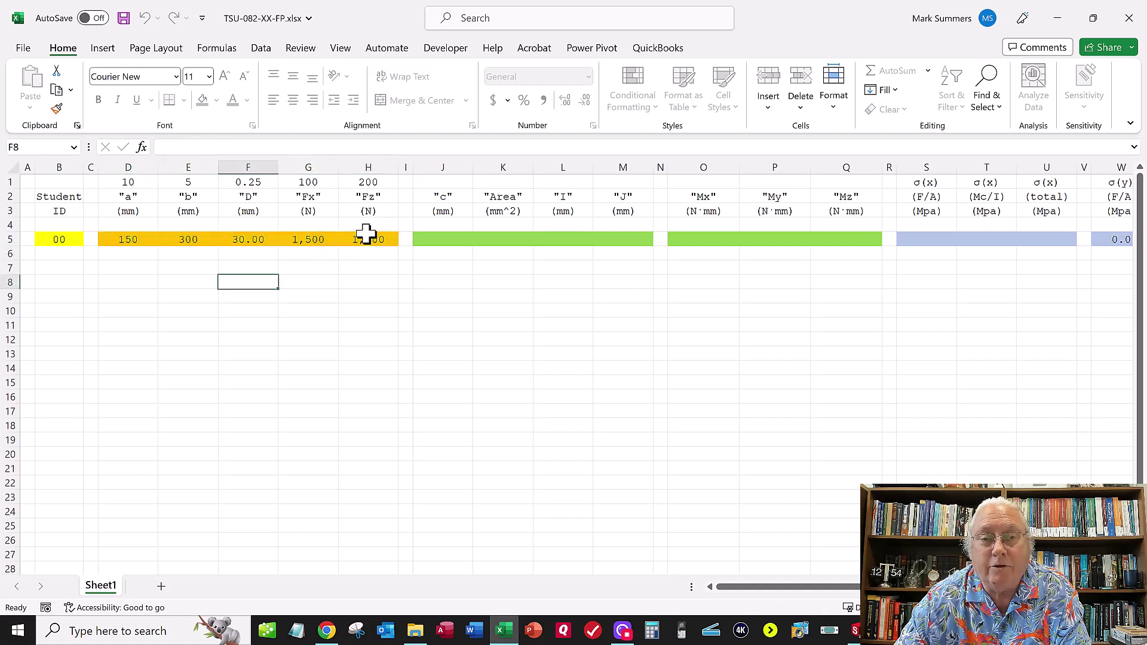
pyautogui.click(433, 241)
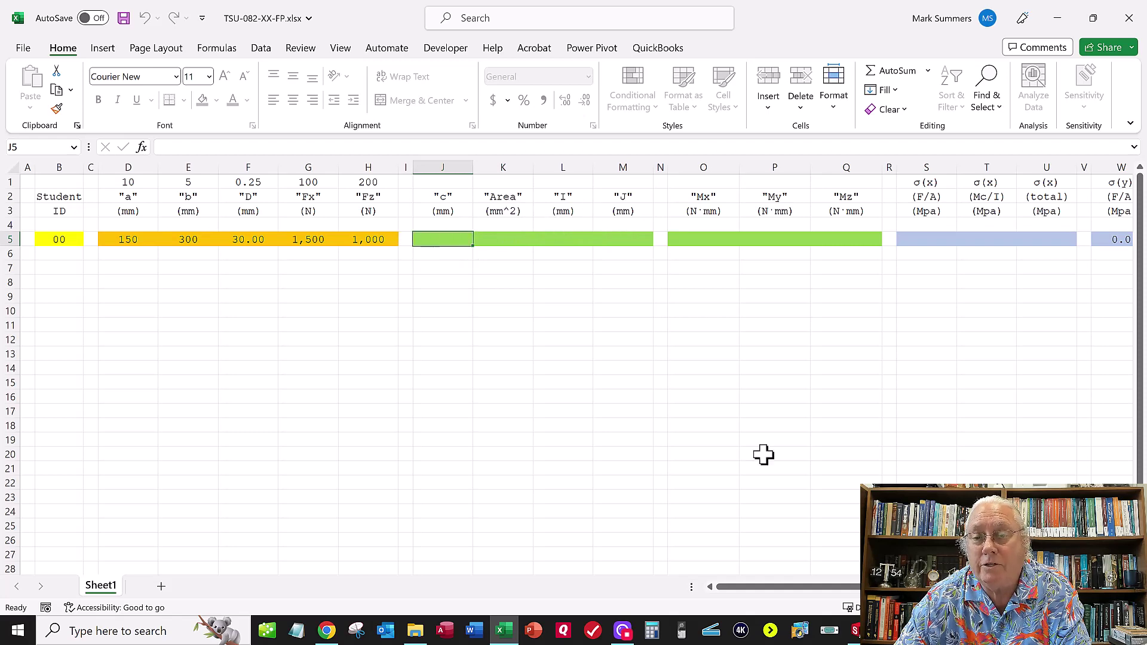
# - Examine the moment, normal stress, shear stress, principal stress and von Mises columns across the sheet, and return to the first columns
pyautogui.moveTo(816, 584); pyautogui.dragTo(855, 583)
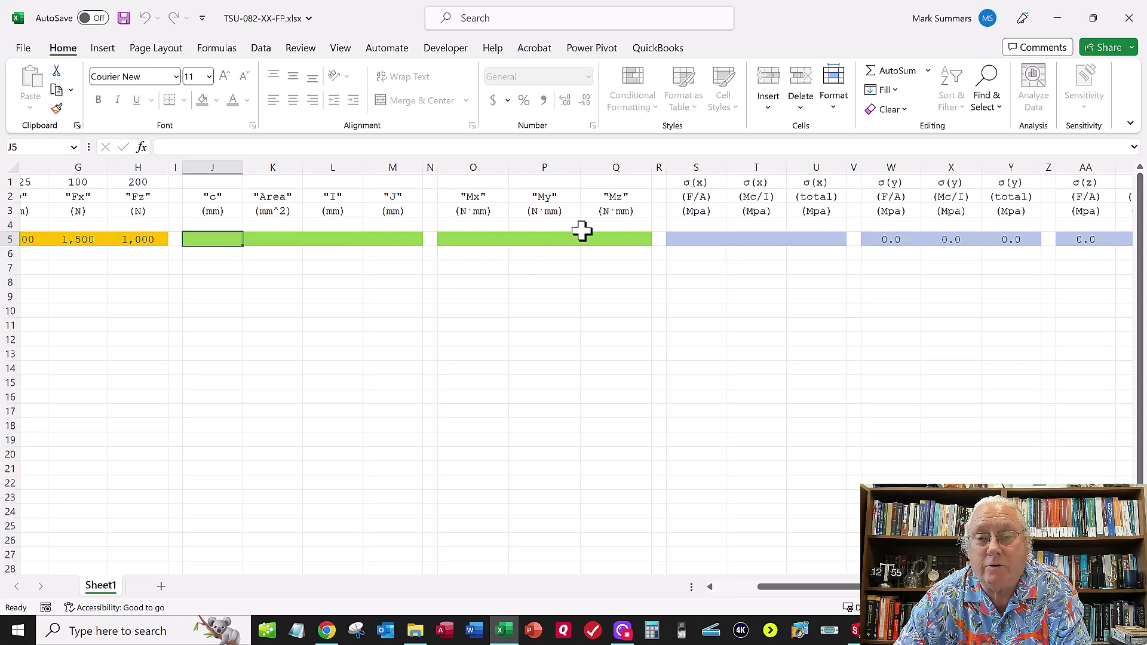
pyautogui.moveTo(872, 586); pyautogui.dragTo(958, 586)
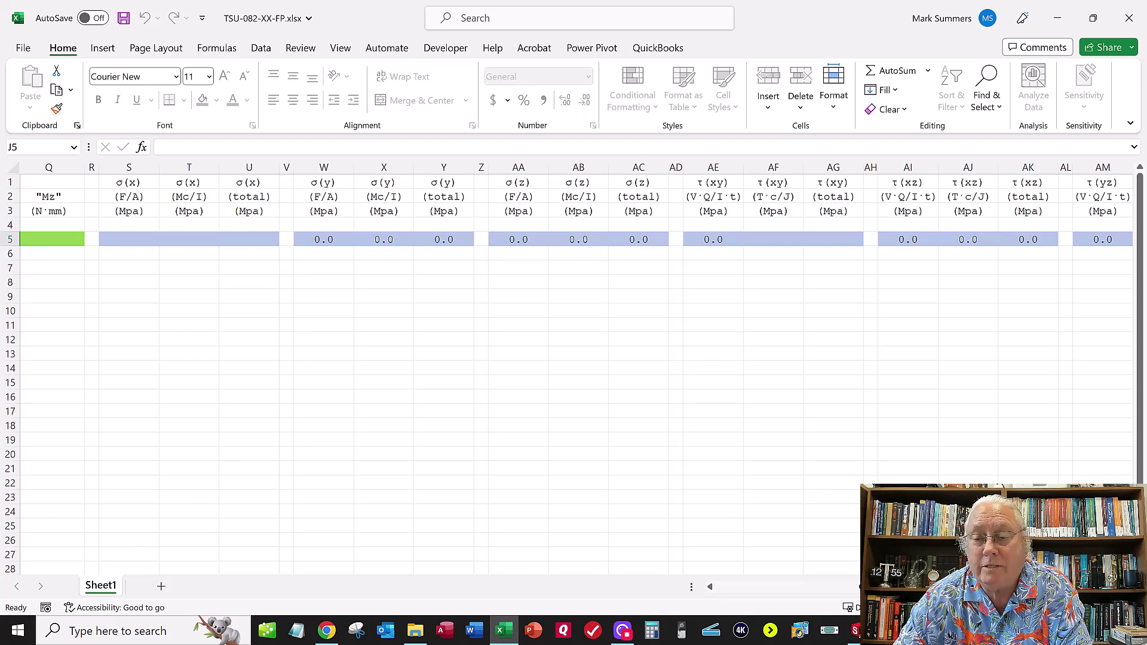
pyautogui.hscroll(6, 577, 368)
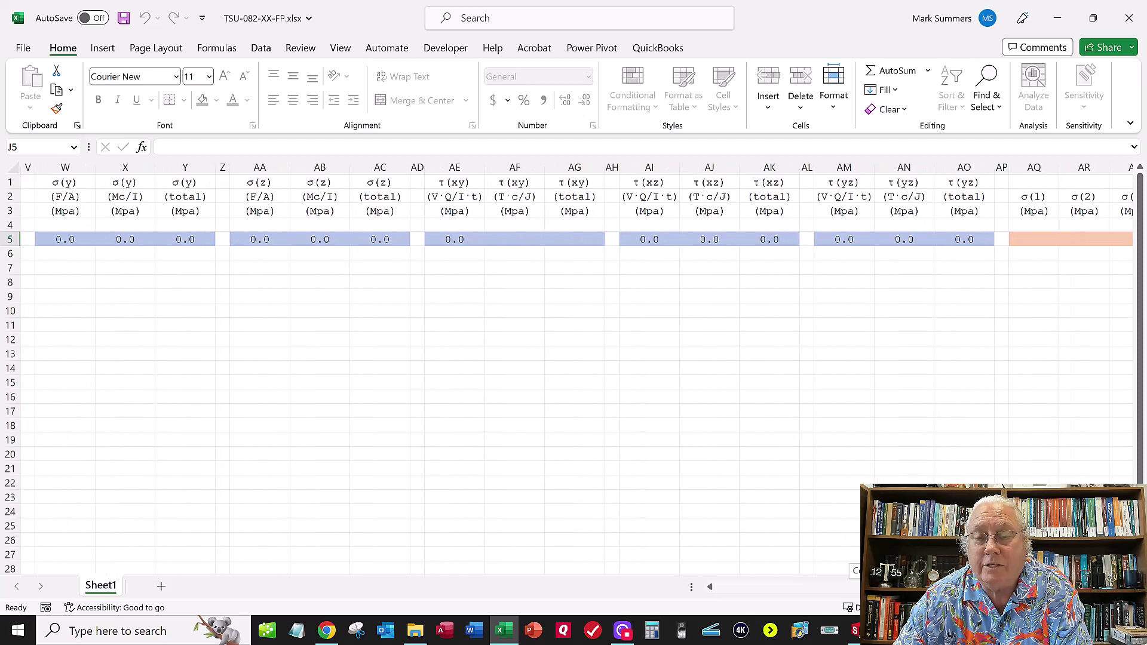
pyautogui.hscroll(1, 577, 368)
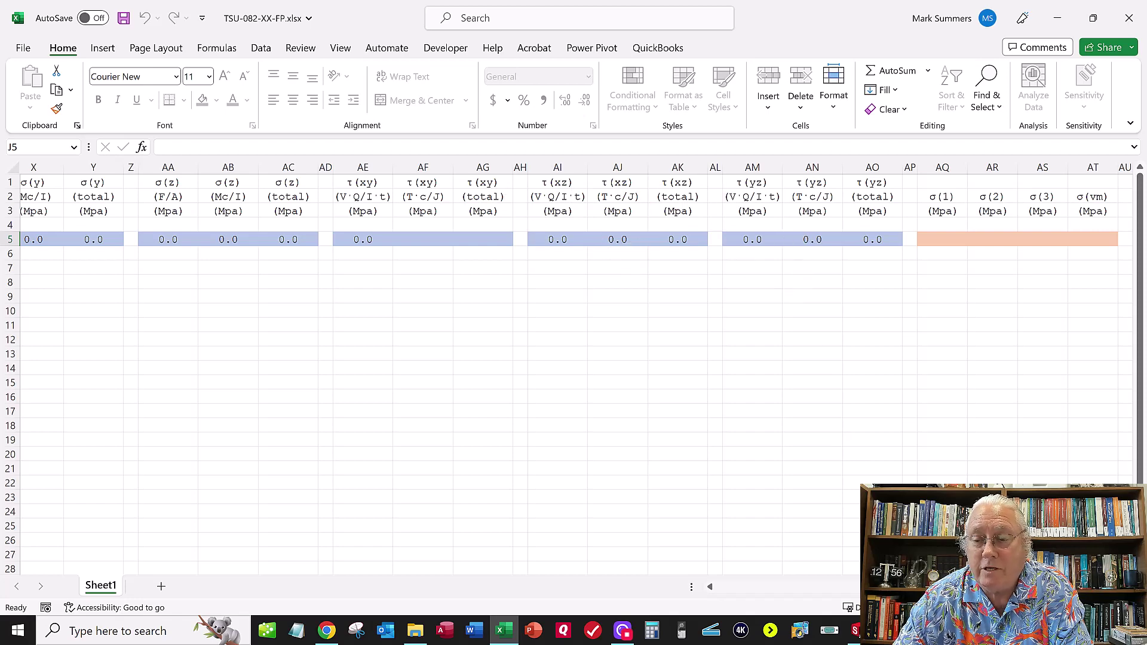
pyautogui.hscroll(-3, 574, 358)
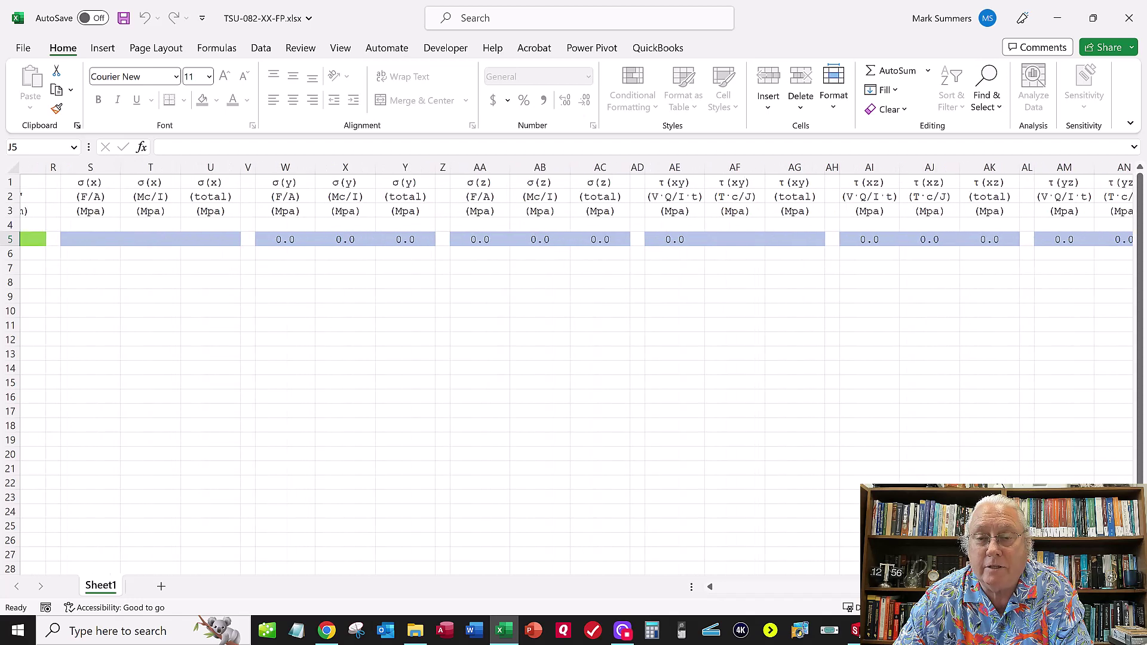
pyautogui.hscroll(-3, 573, 358)
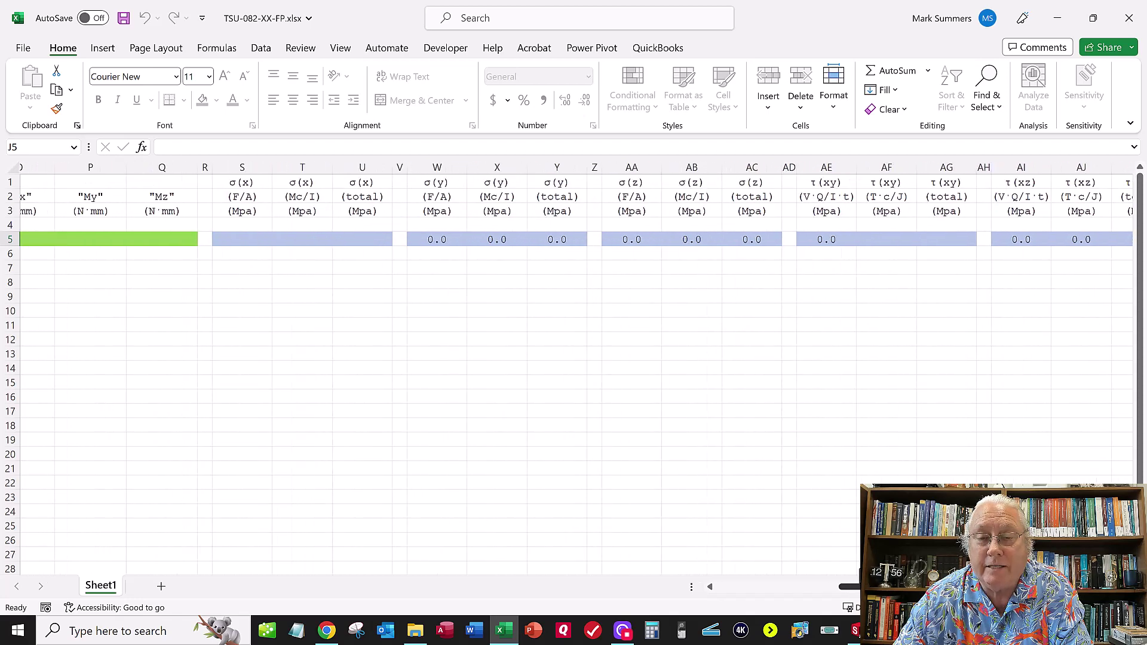
pyautogui.hscroll(4, 573, 358)
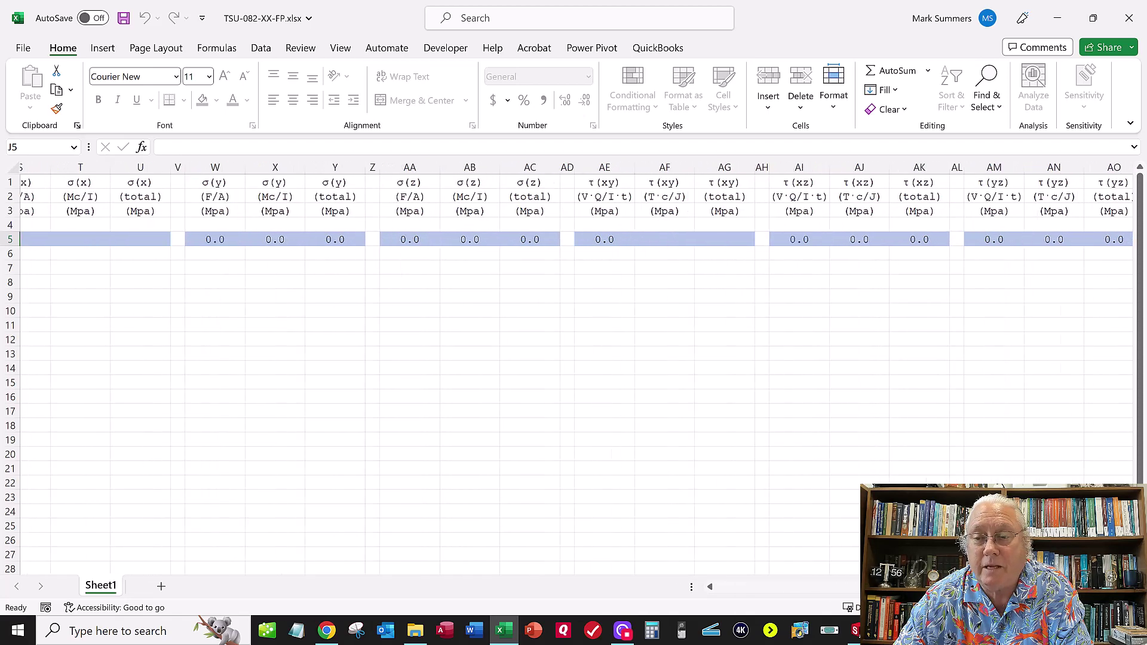
pyautogui.hscroll(-3, 856, 572)
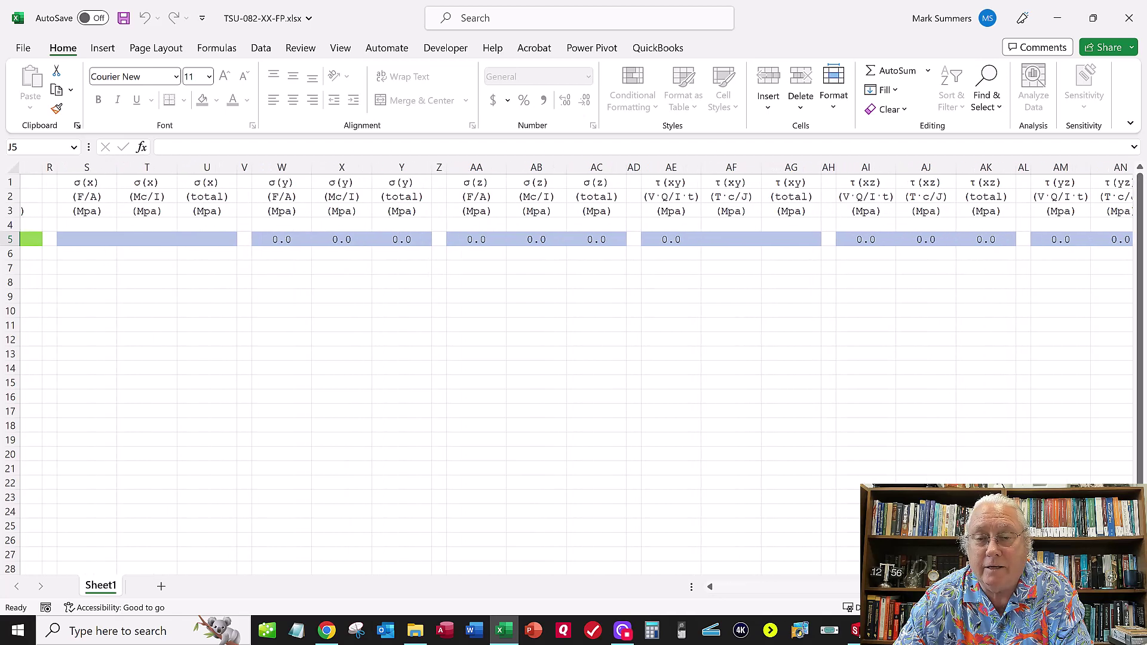
pyautogui.hscroll(-1, 855, 572)
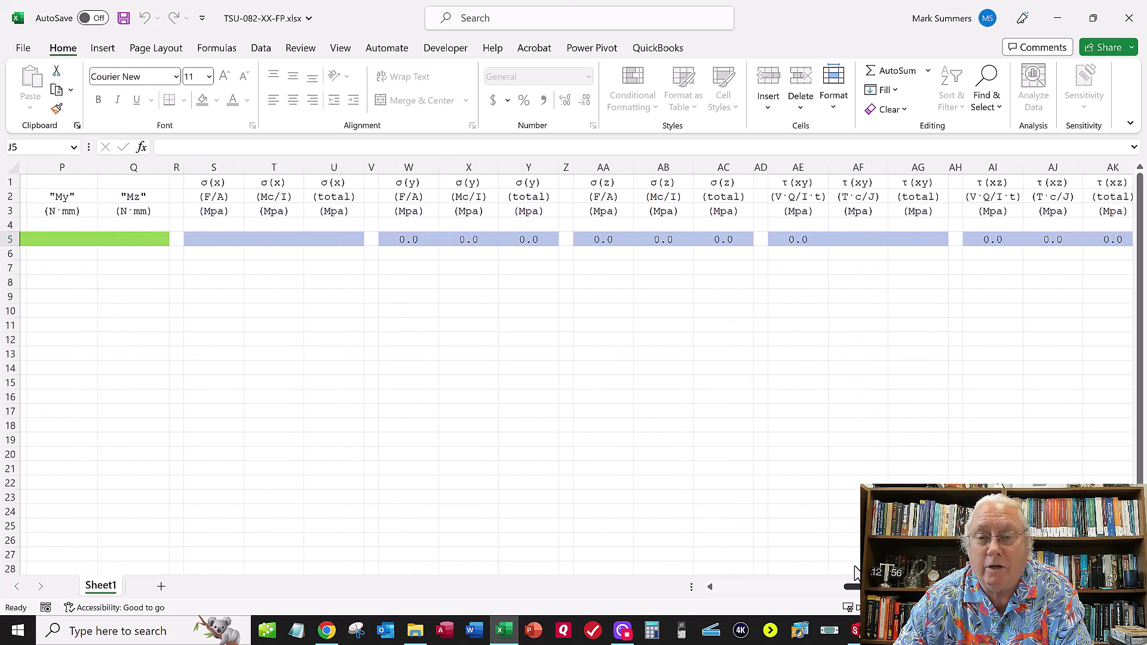
pyautogui.hscroll(-1, 848, 573)
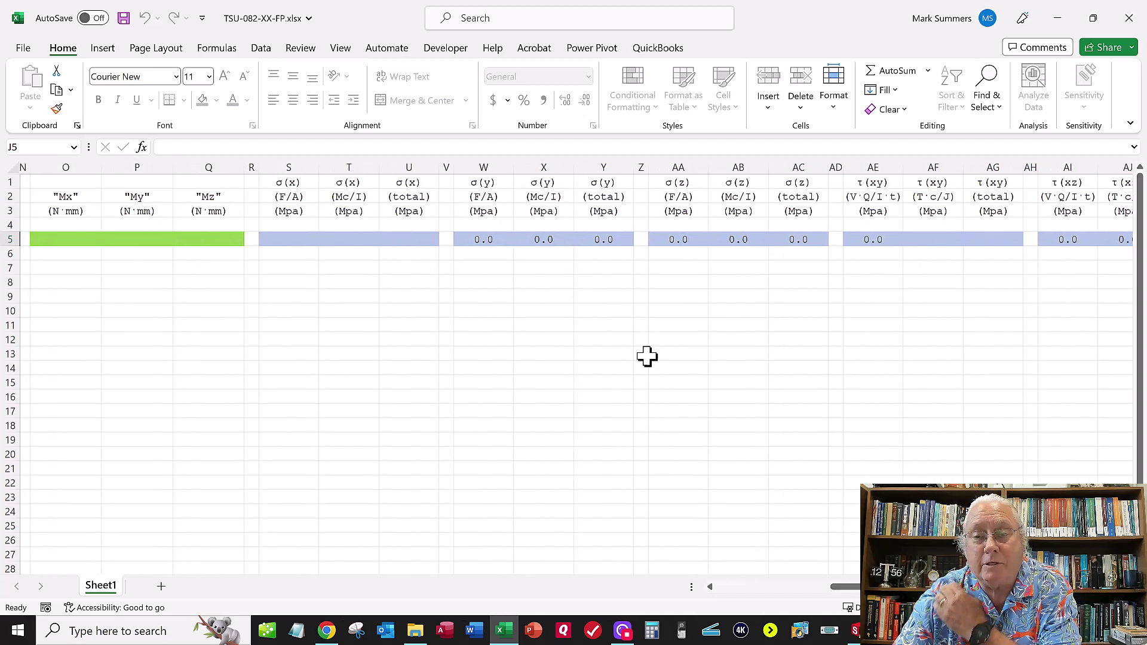
pyautogui.moveTo(848, 588); pyautogui.dragTo(714, 594)
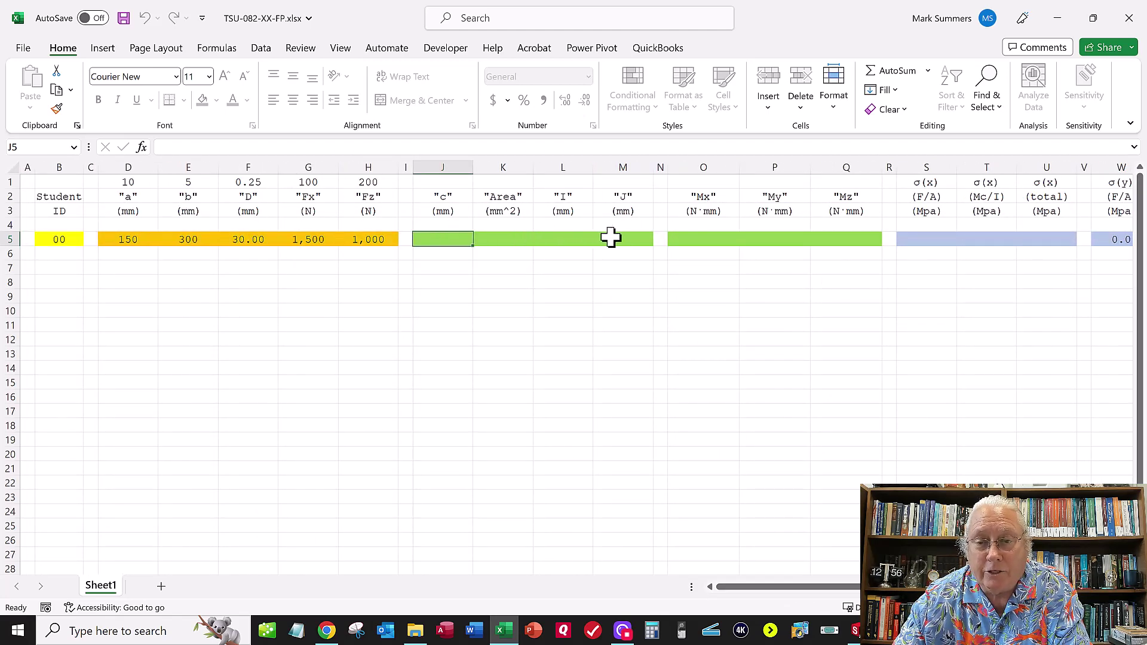
# - Inspect the row 5 cells for the σ(x) components and total, the τ(xy) torsion and total stresses, and principal stress σ(1)
pyautogui.moveTo(872, 587); pyautogui.dragTo(999, 587)
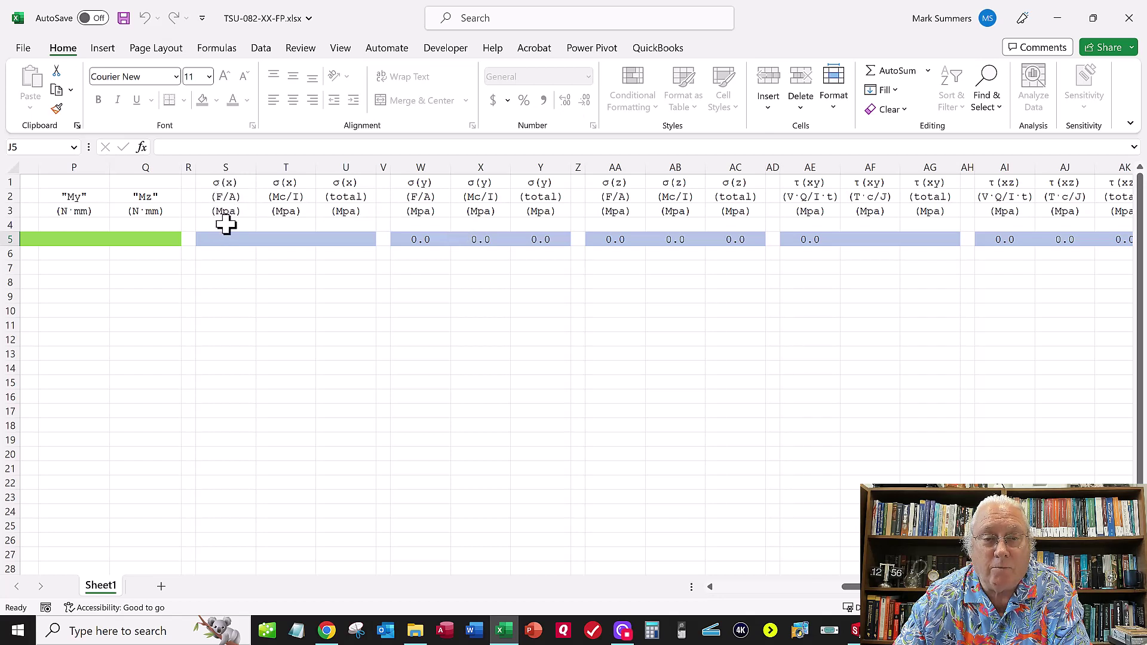
pyautogui.click(228, 242)
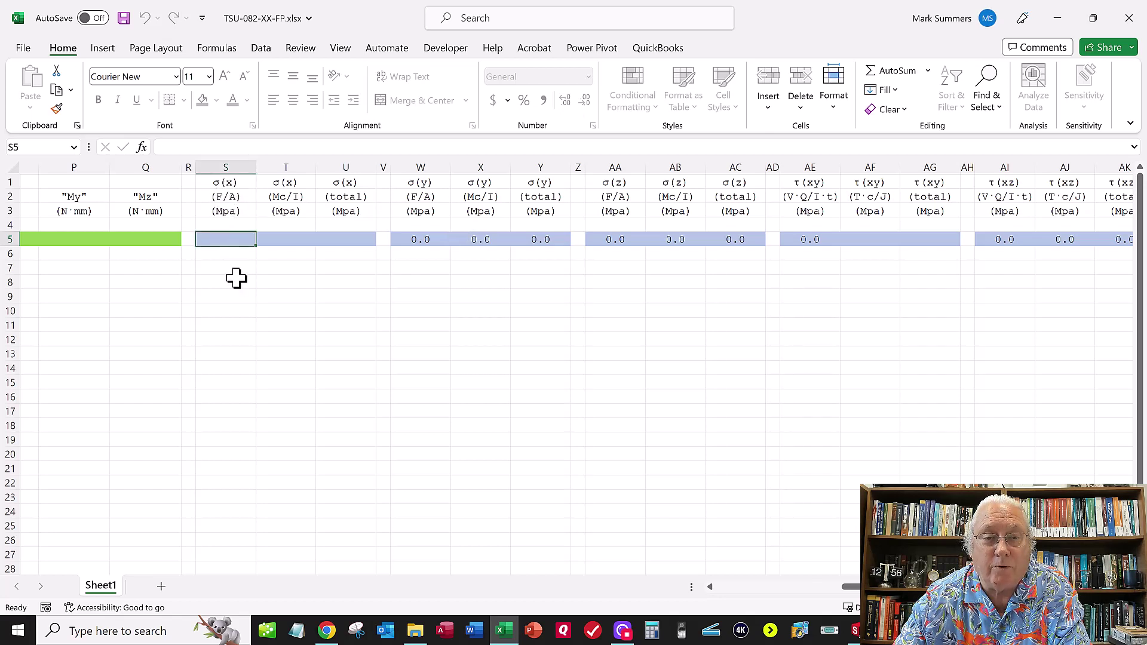
pyautogui.click(289, 239)
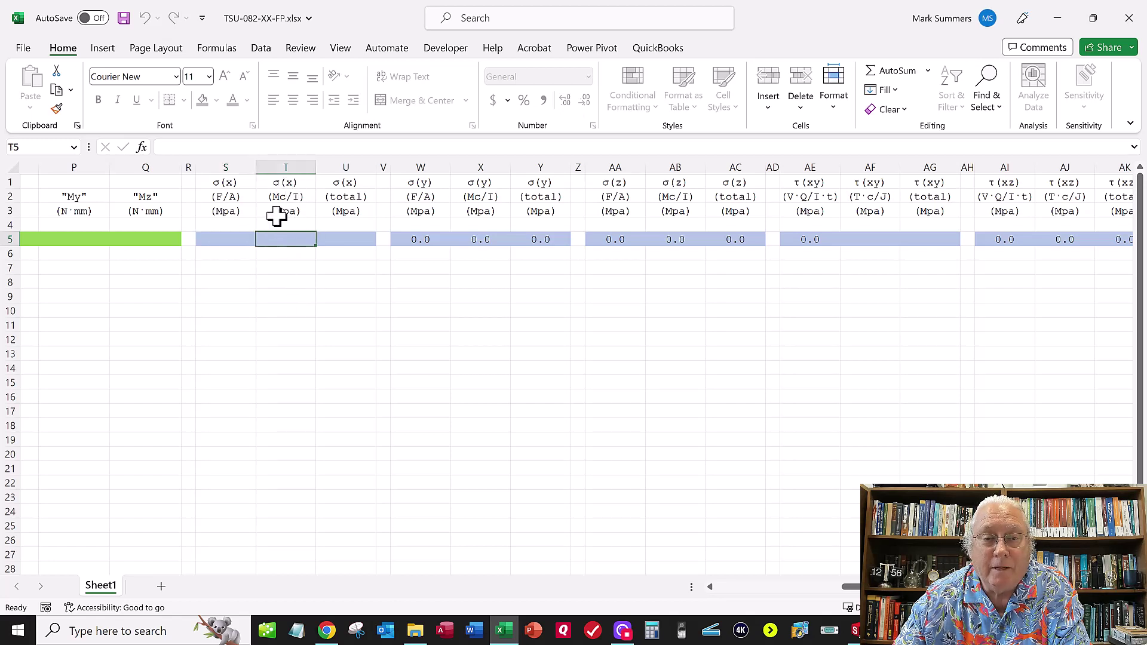
pyautogui.click(354, 236)
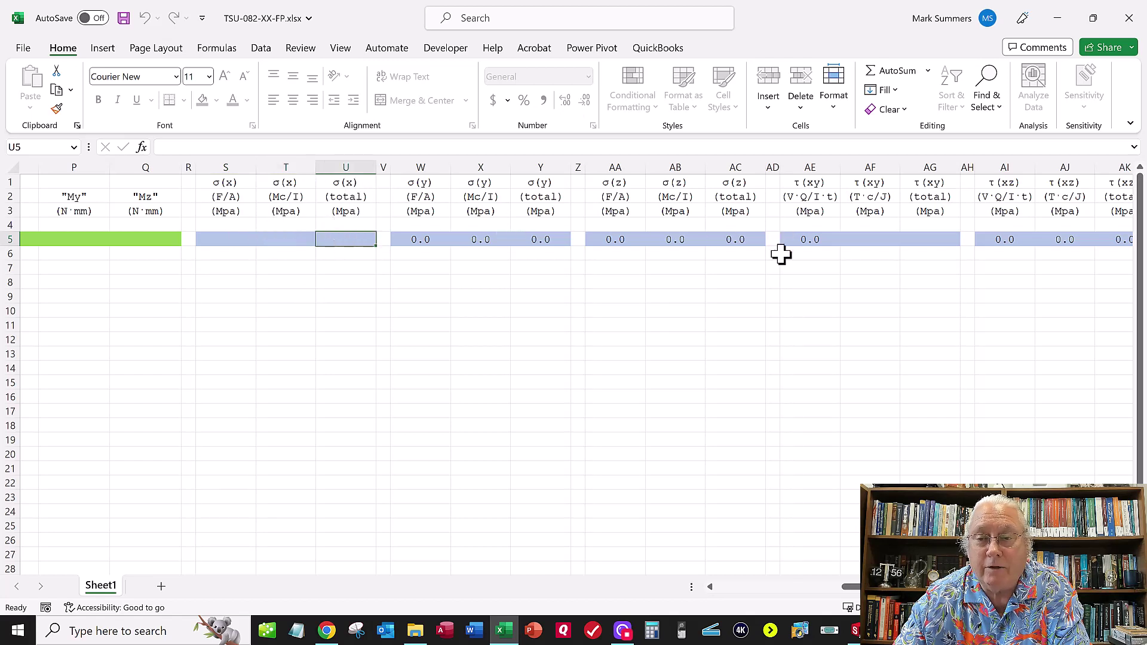
pyautogui.hscroll(5, 592, 375)
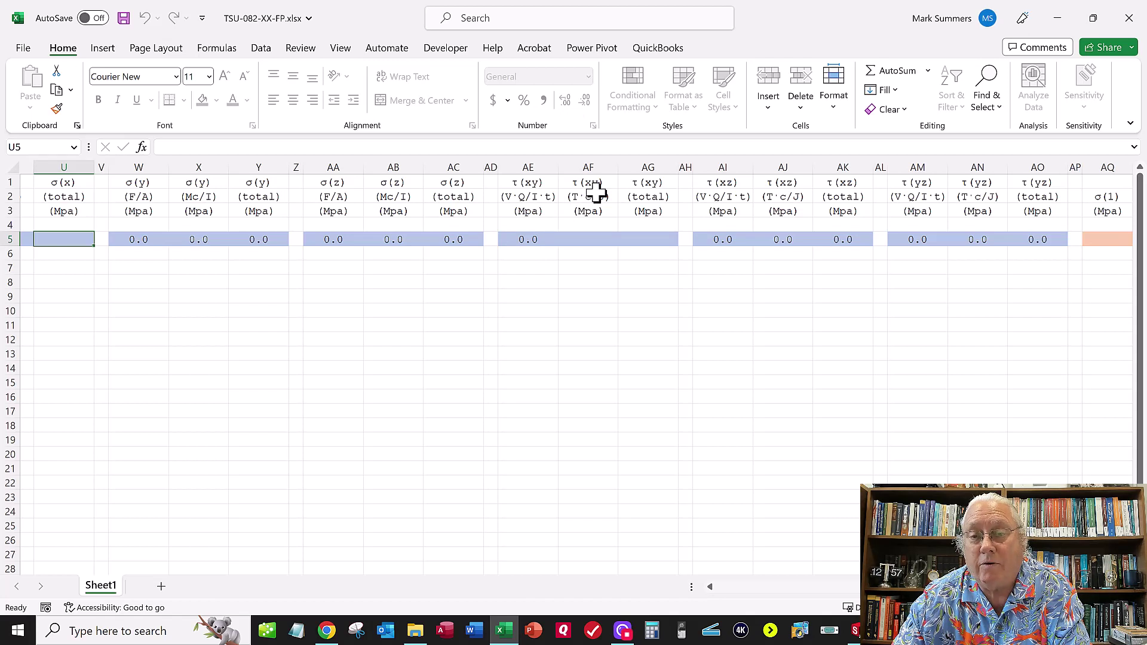
pyautogui.click(583, 240)
pyautogui.click(645, 240)
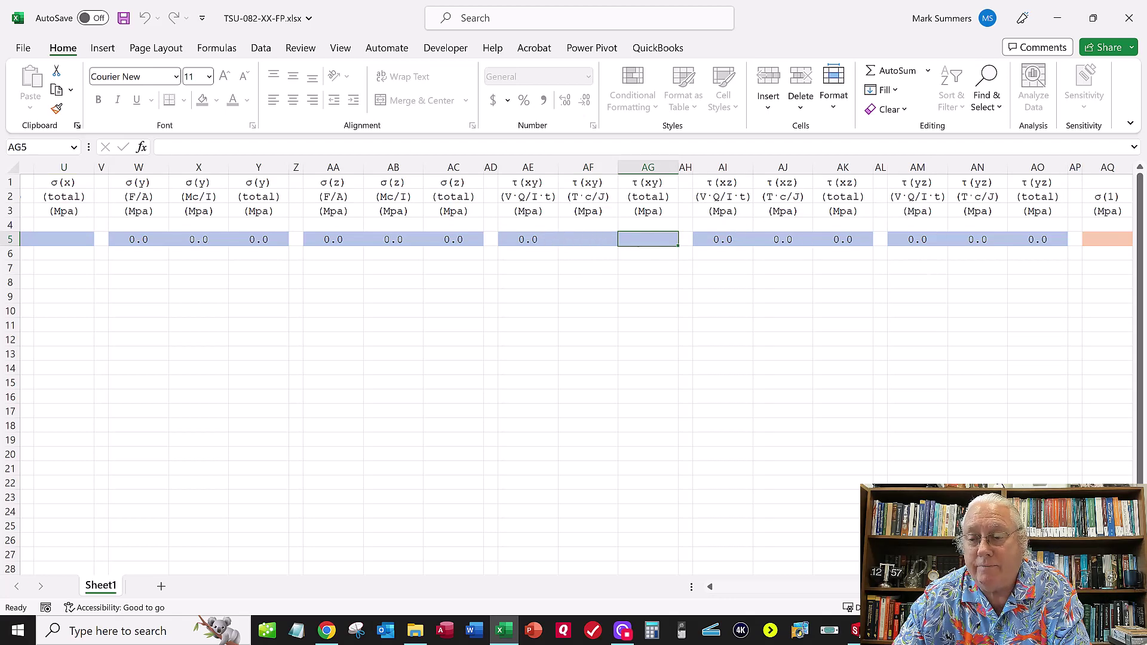
pyautogui.hscroll(3, 578, 367)
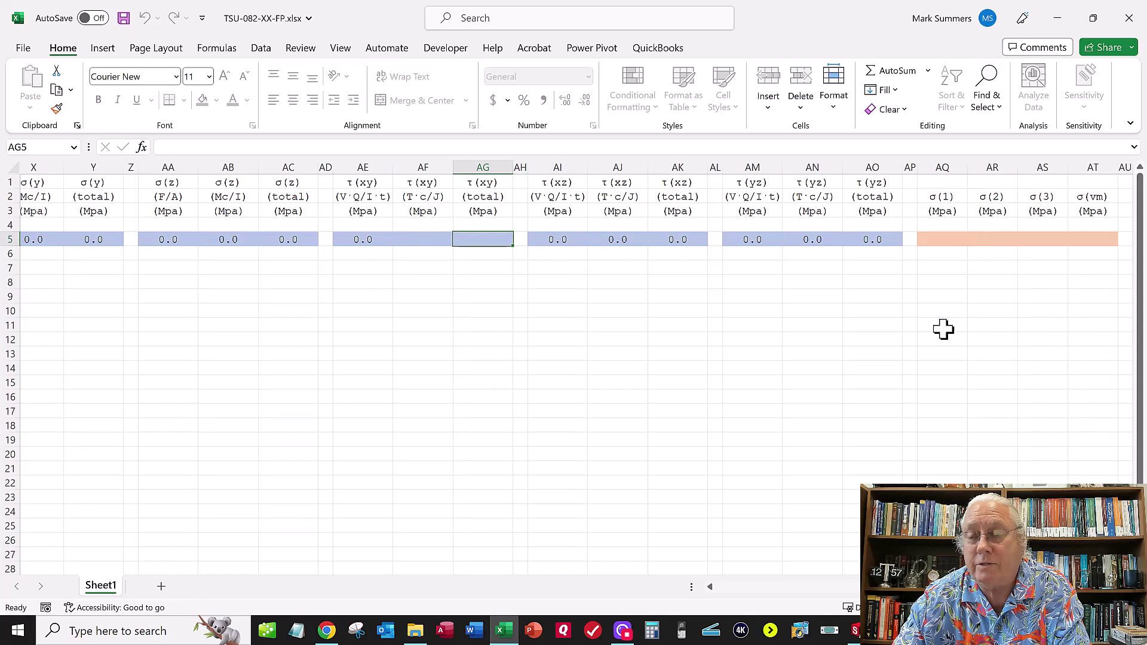
pyautogui.click(948, 239)
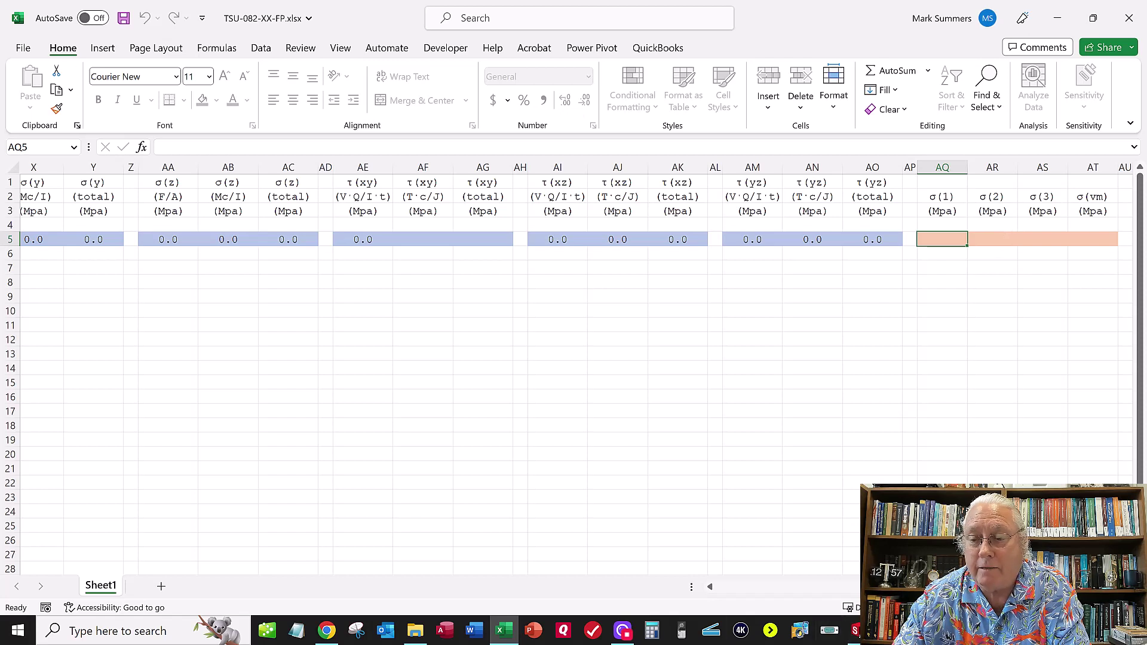
# - Switch to final_project.pdf in Adobe Acrobat and bring its window onto this screen, maximized
pyautogui.click(889, 630)
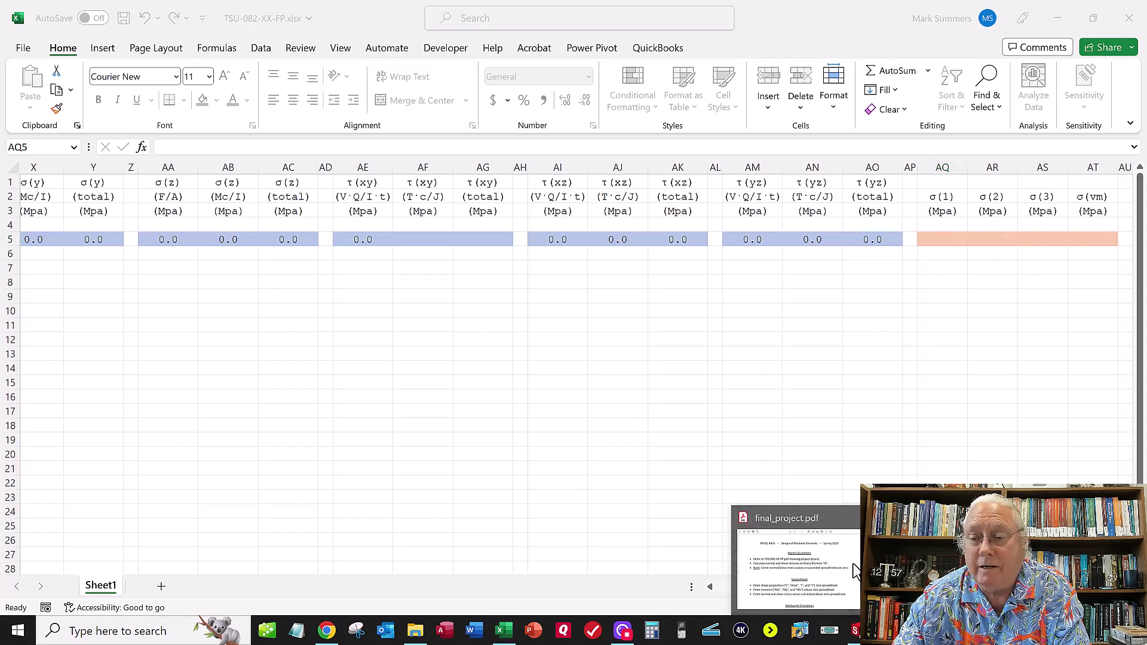
pyautogui.click(852, 562)
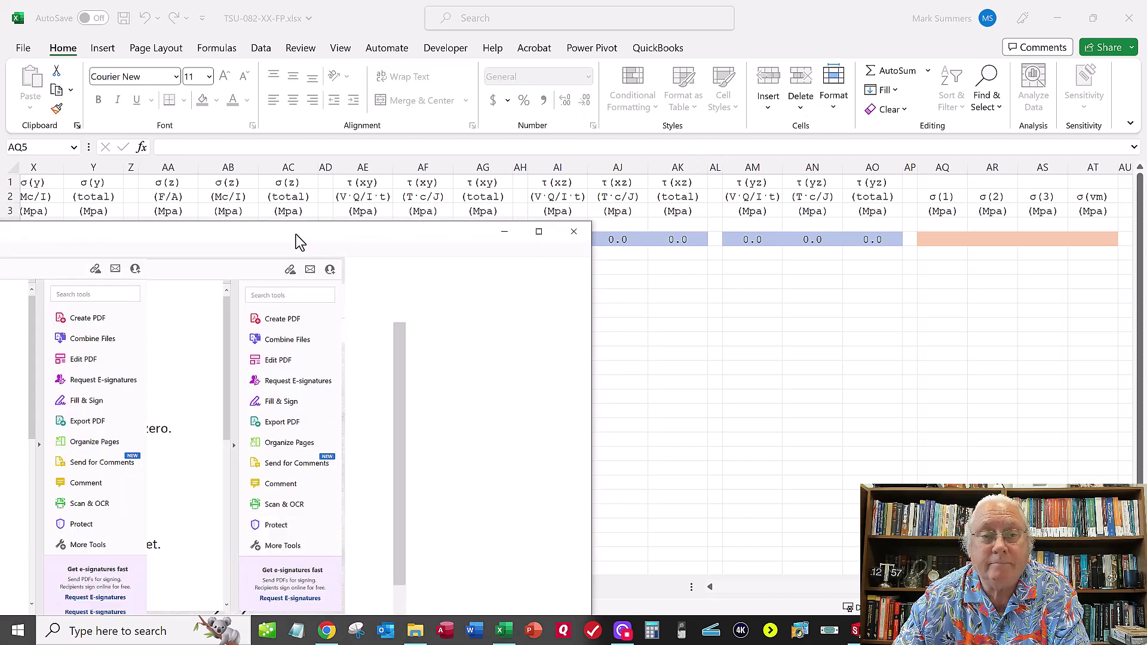
pyautogui.moveTo(296, 234); pyautogui.dragTo(976, 70)
pyautogui.click(1018, 60)
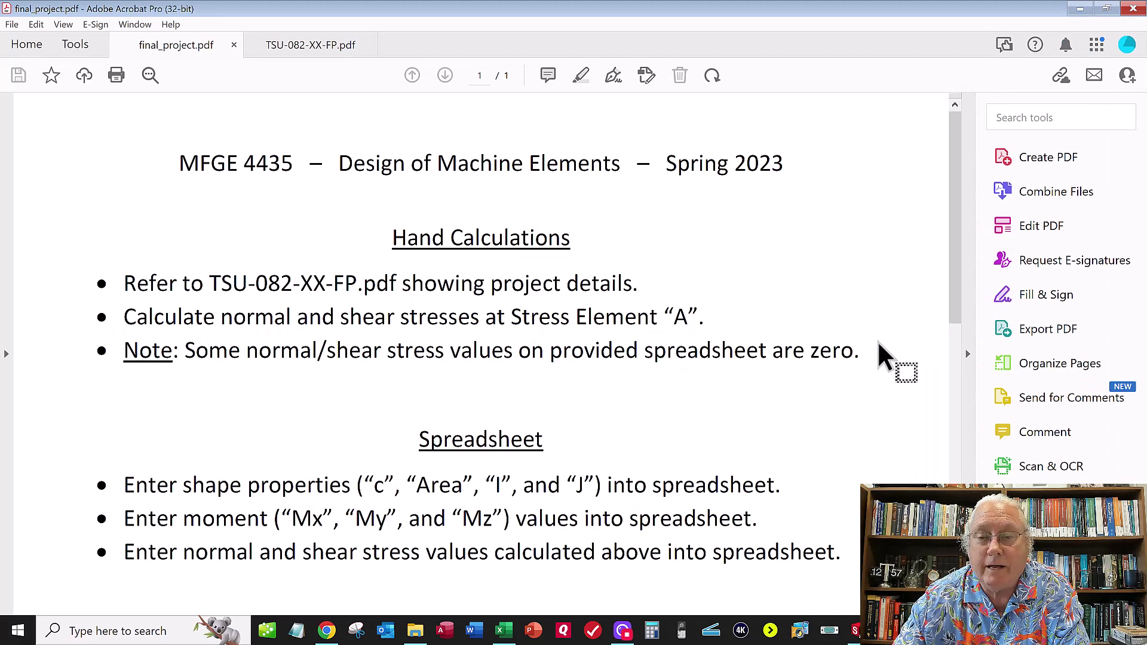
# - Read the Hand Calculations, Spreadsheet and Solidworks Simulation instructions, down to the von Mises stress equation
pyautogui.moveTo(956, 305); pyautogui.dragTo(949, 399)
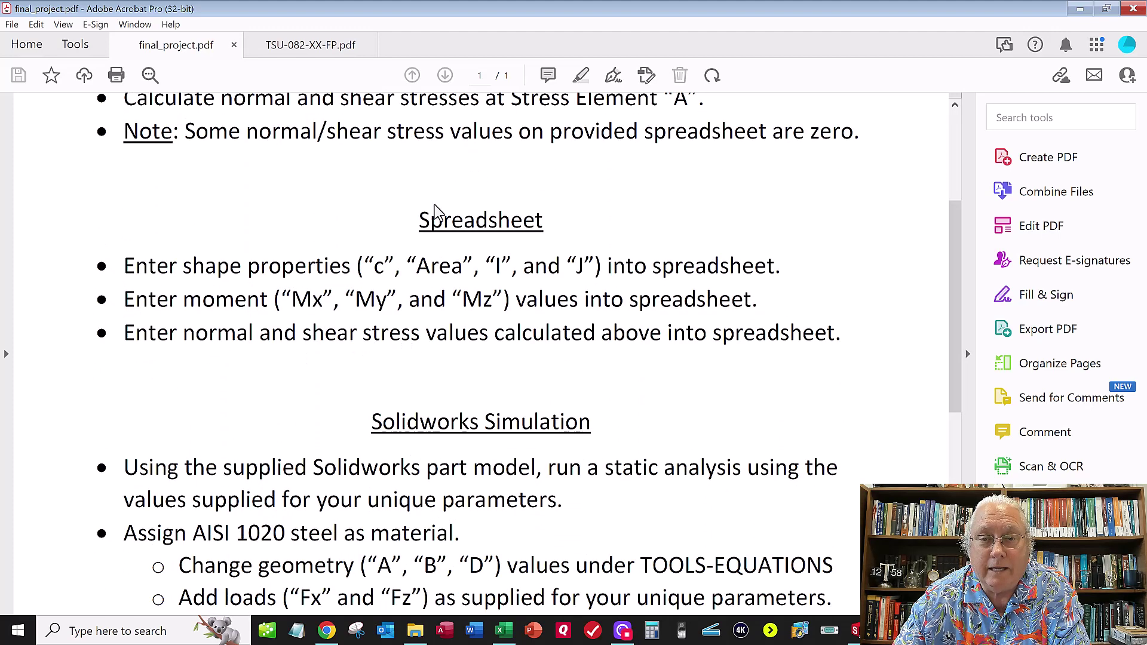
pyautogui.scroll(1, 442, 197)
pyautogui.scroll(3, 449, 191)
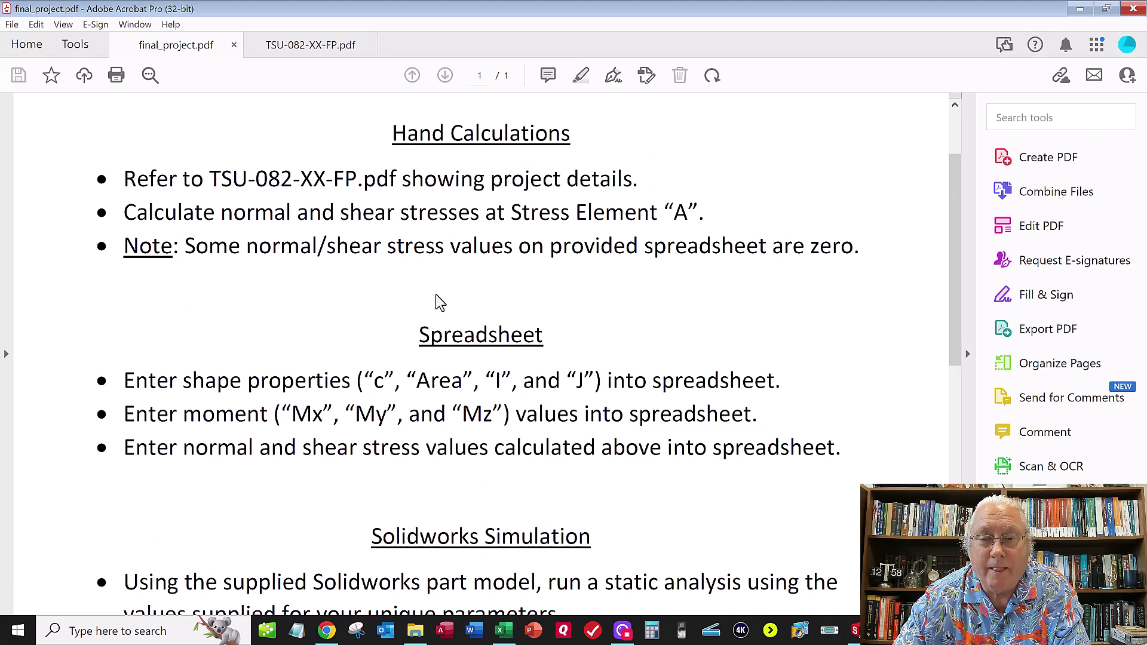
pyautogui.scroll(-3, 436, 295)
pyautogui.scroll(-9, 514, 377)
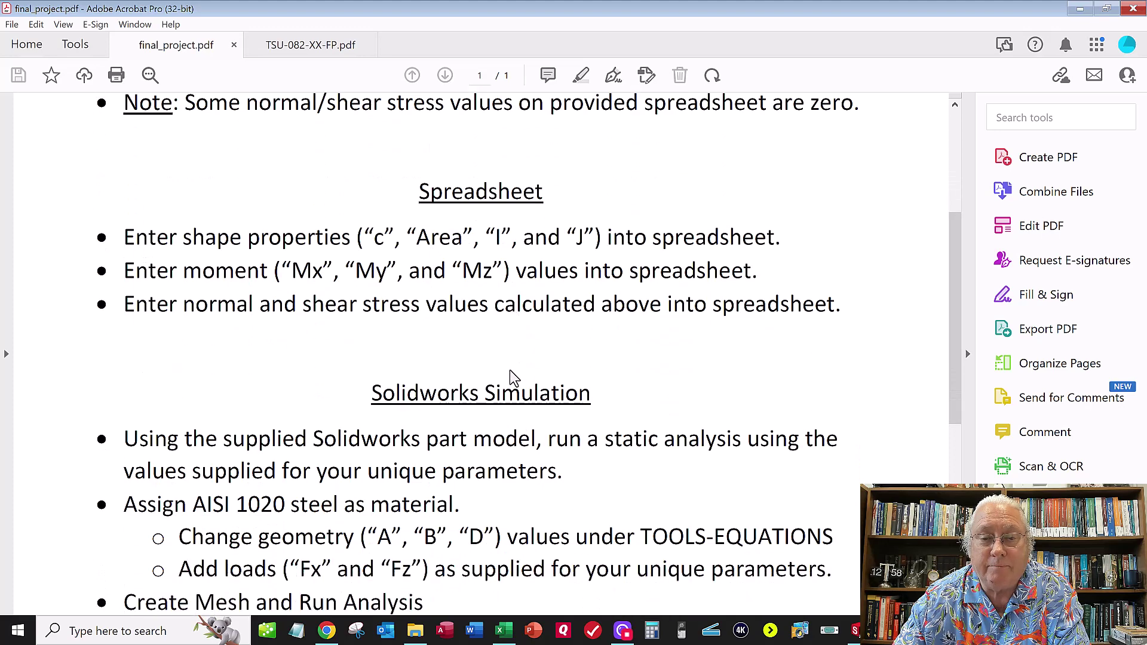
pyautogui.scroll(-1, 507, 373)
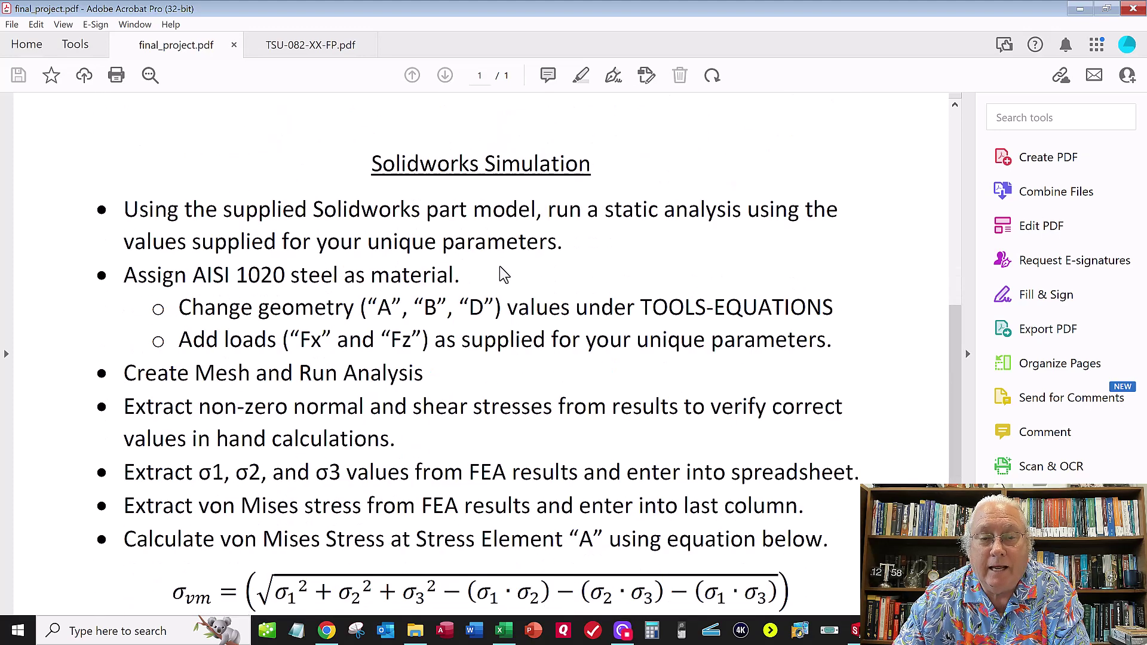
# - Restore the final_project.pdf window to its smaller size and move it off this screen, exposing the workbook
pyautogui.doubleClick(548, 16)
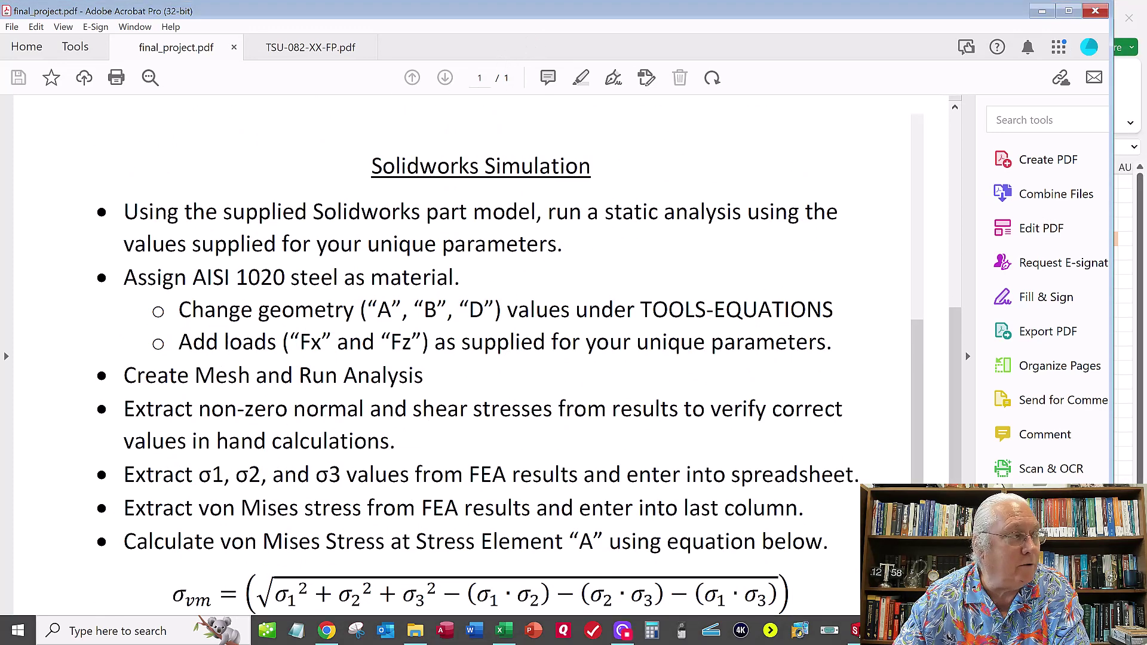
pyautogui.moveTo(547, 14); pyautogui.dragTo(0, 143)
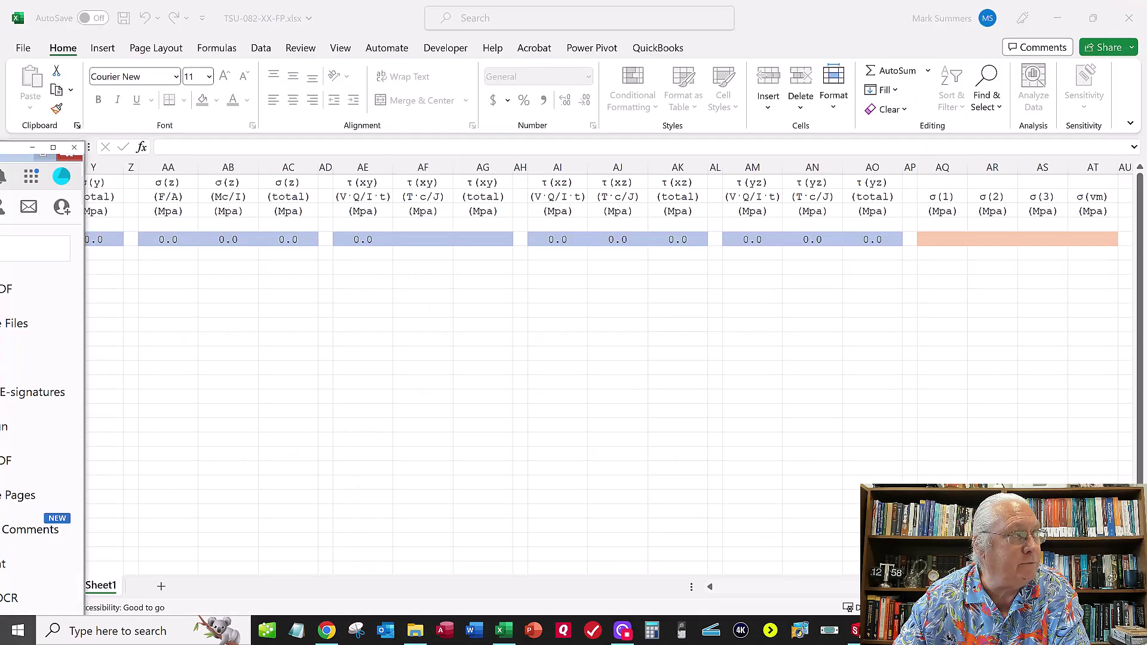
# - Switch to Solidworks, clearing the PDF and workbook windows away, and open TSU-082-XX-FP.SLDPRT from the Final_Project folder
pyautogui.click(69, 153)
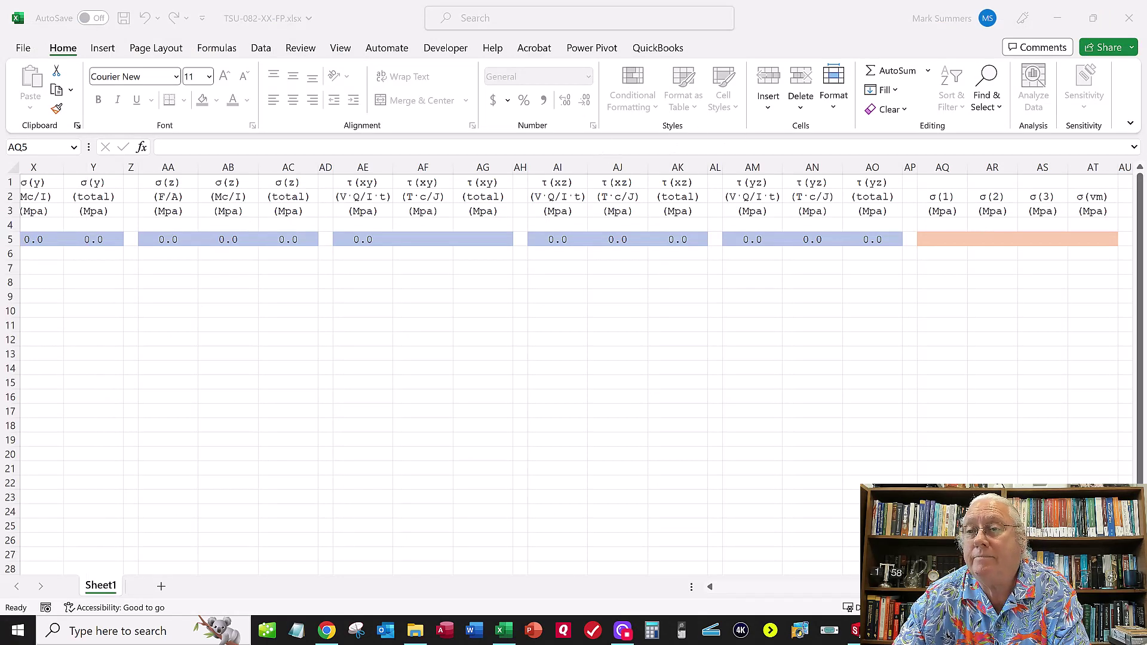
pyautogui.click(1057, 18)
pyautogui.click(859, 631)
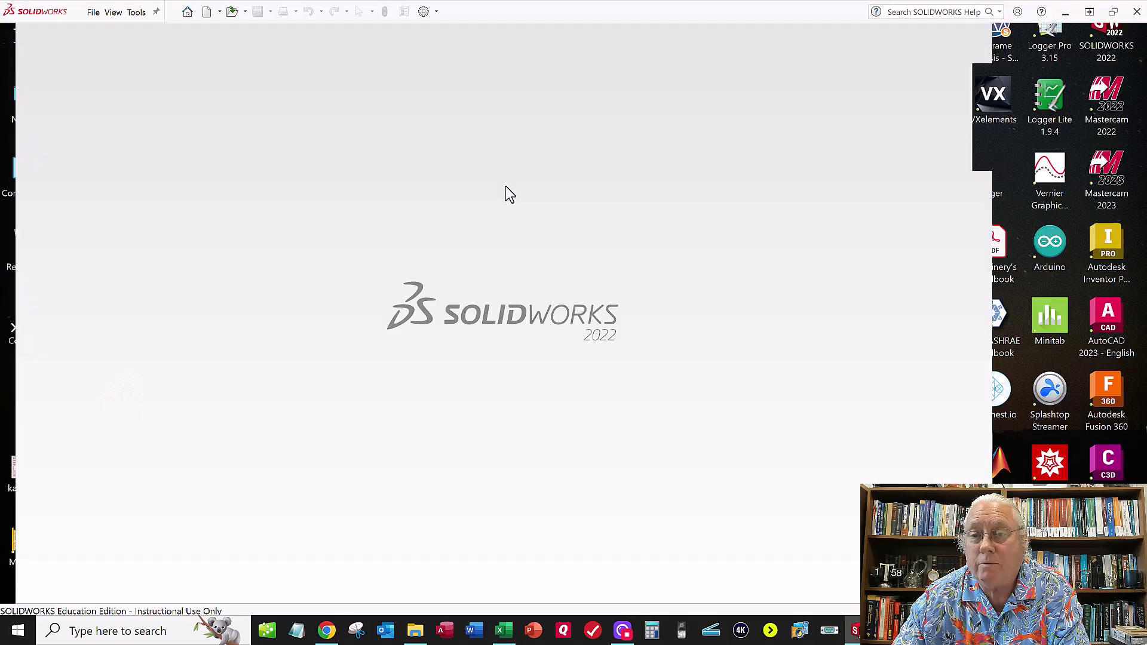
pyautogui.click(94, 13)
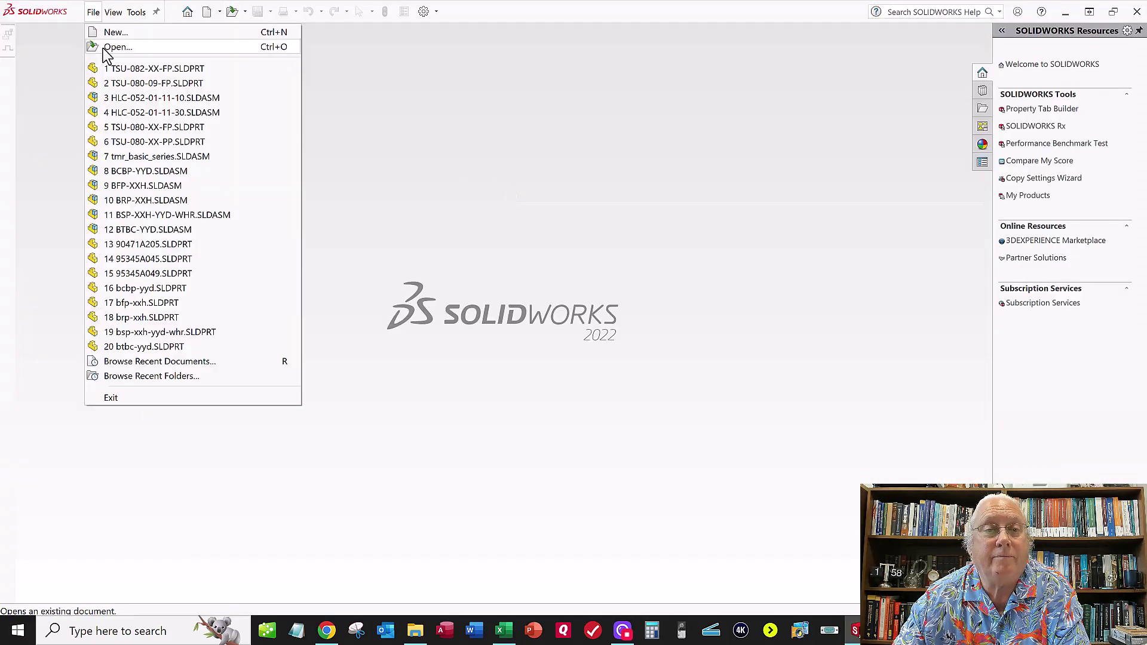
pyautogui.click(106, 47)
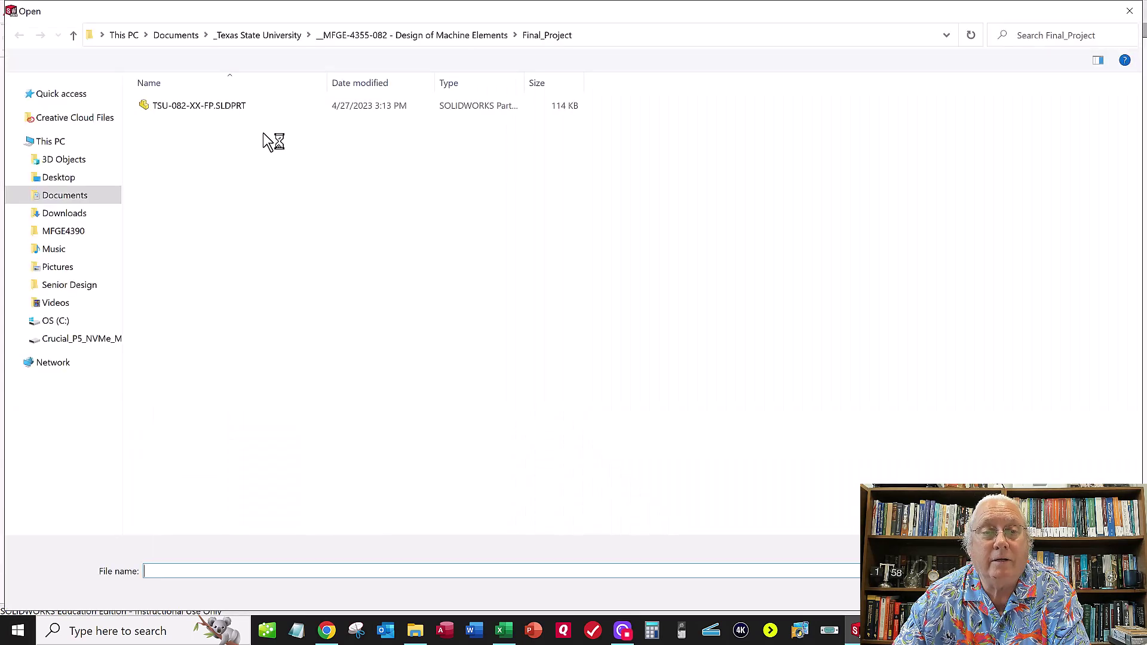
pyautogui.click(186, 109)
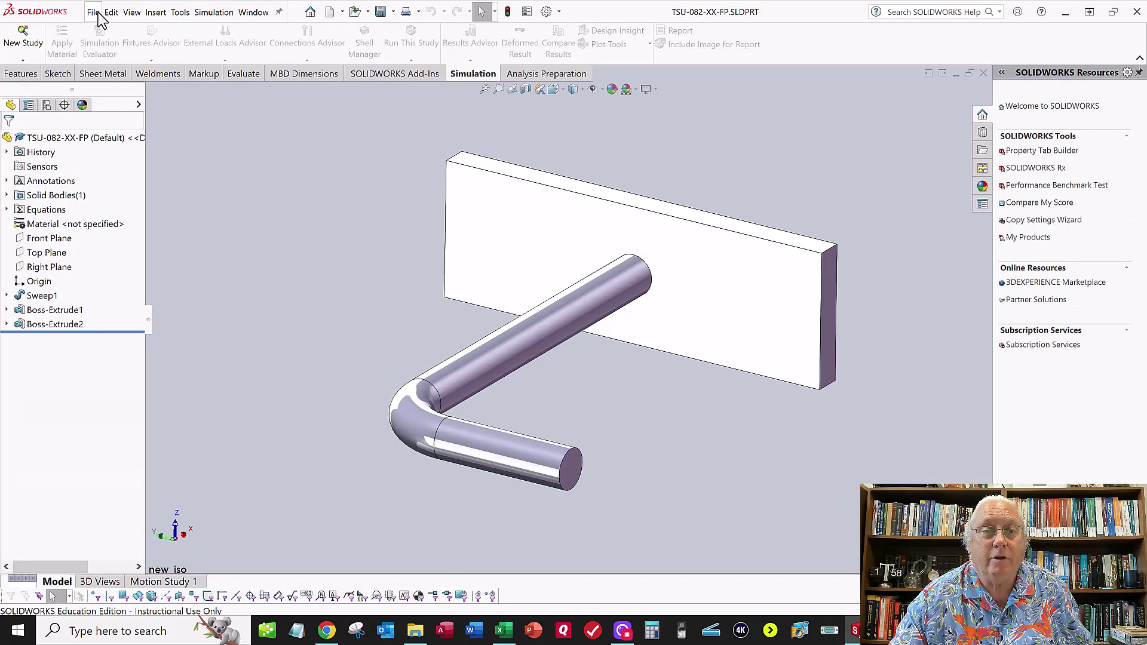
# - Save the part under the new file name TSU-082-00-FP.SLDPRT in the Final_Project folder
pyautogui.click(93, 13)
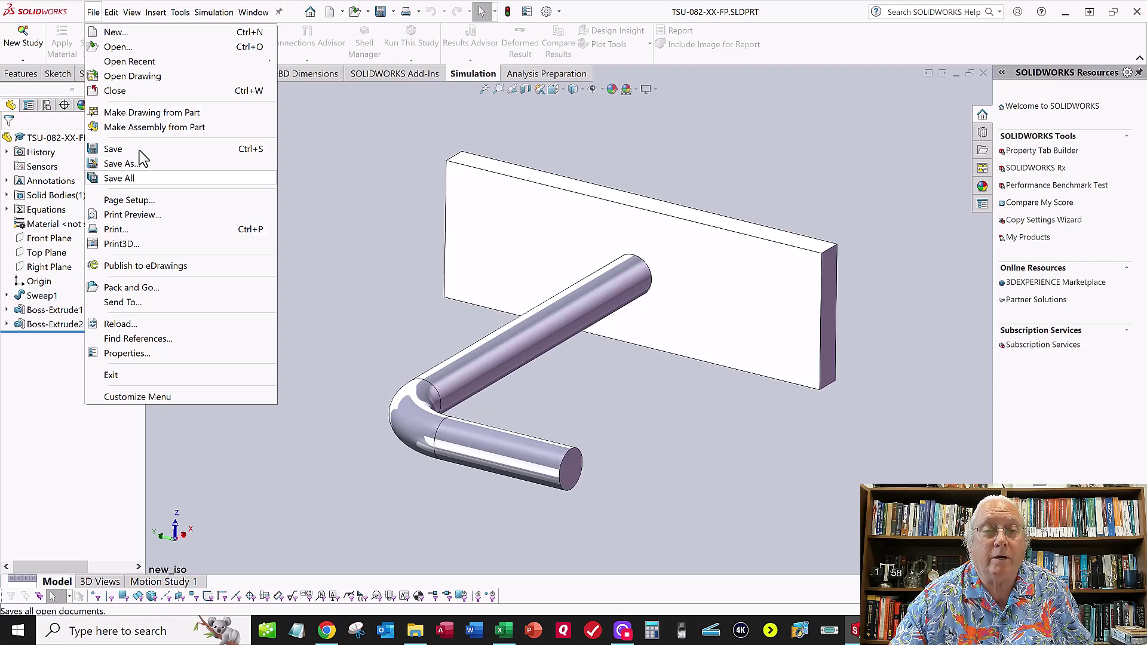
pyautogui.click(139, 168)
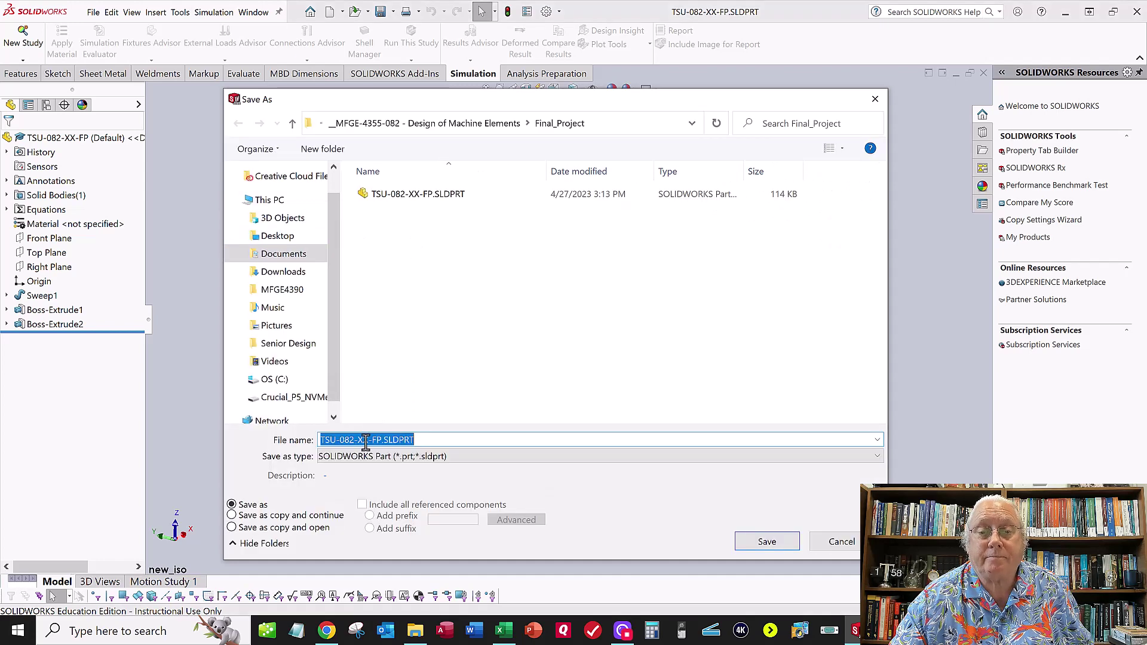
pyautogui.click(368, 439)
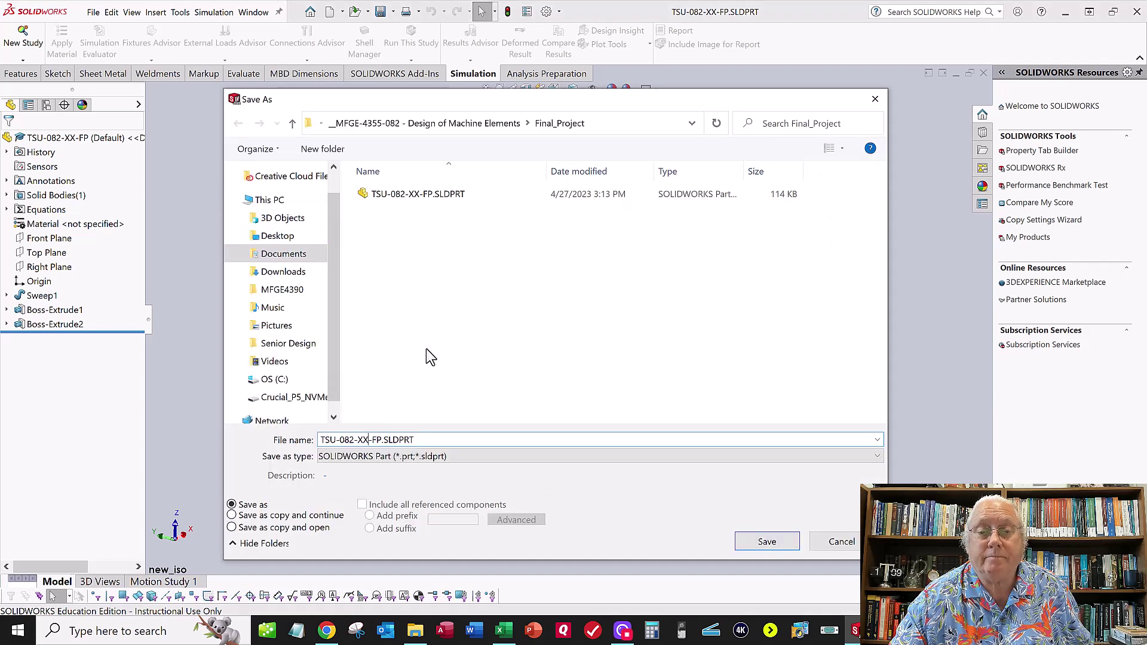
pyautogui.press('BackSpace')
pyautogui.press('BackSpace')
pyautogui.write('00')
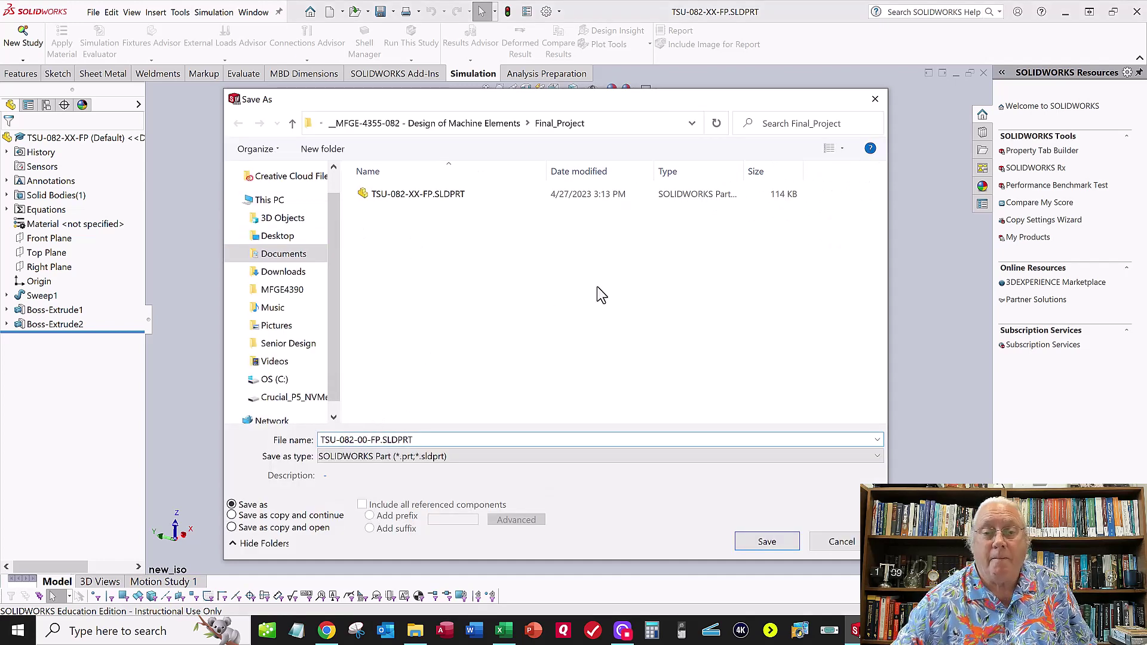
pyautogui.click(767, 541)
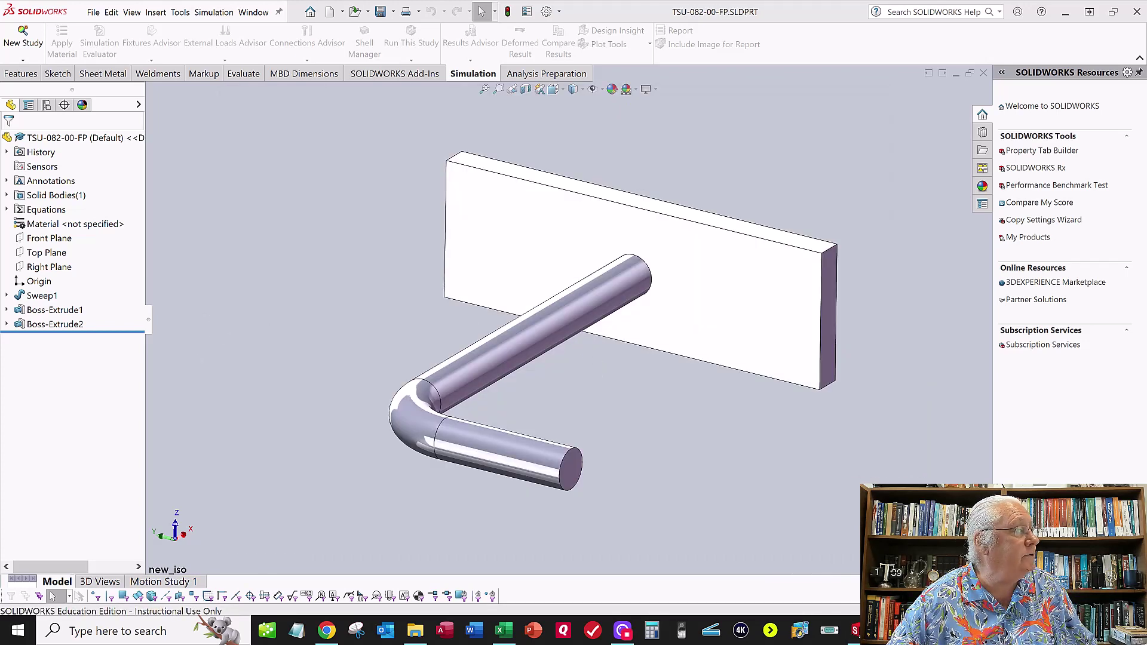
# - Assign AISI 1020 steel from the Solidworks Materials library to the part
pyautogui.rightClick(72, 229)
pyautogui.click(248, 230)
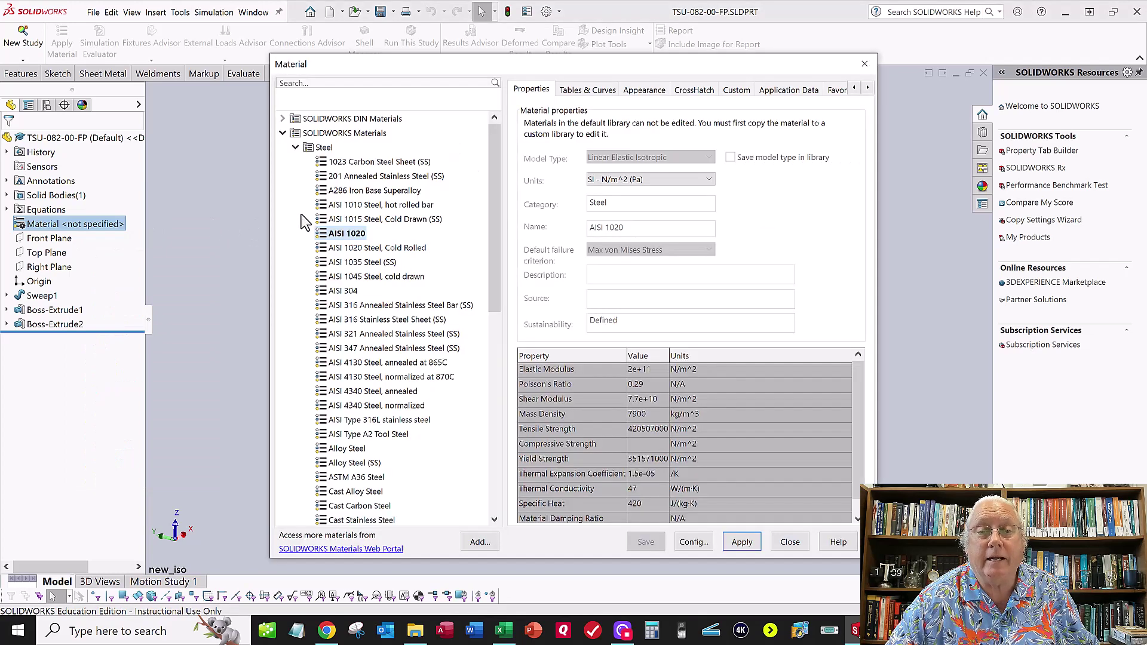
pyautogui.click(743, 542)
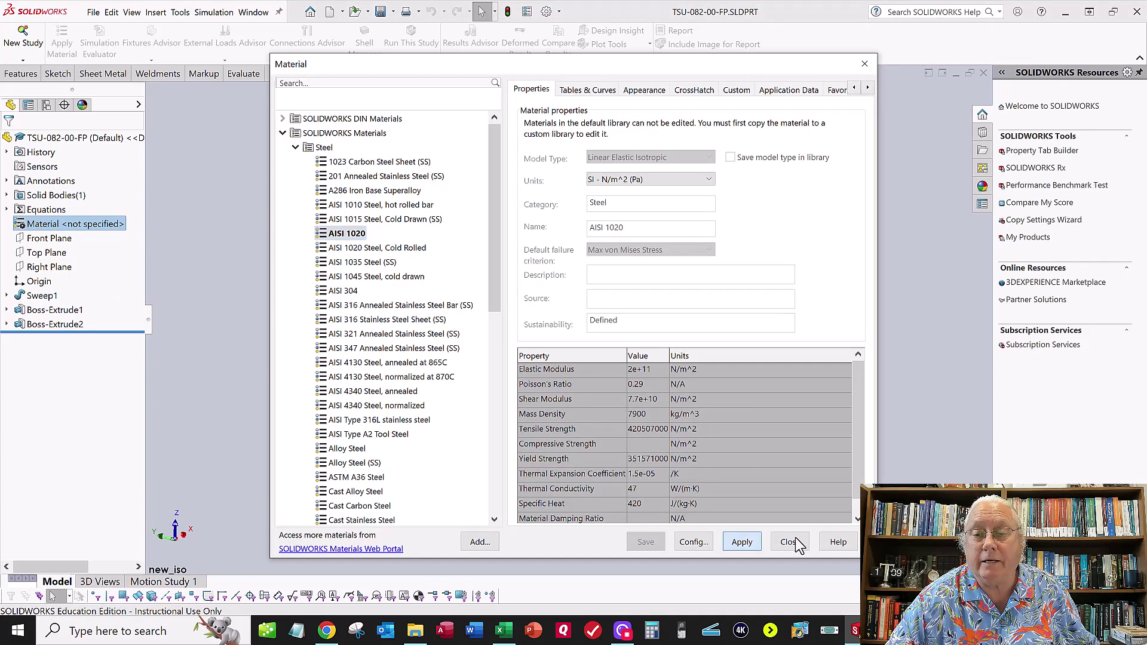
pyautogui.click(789, 543)
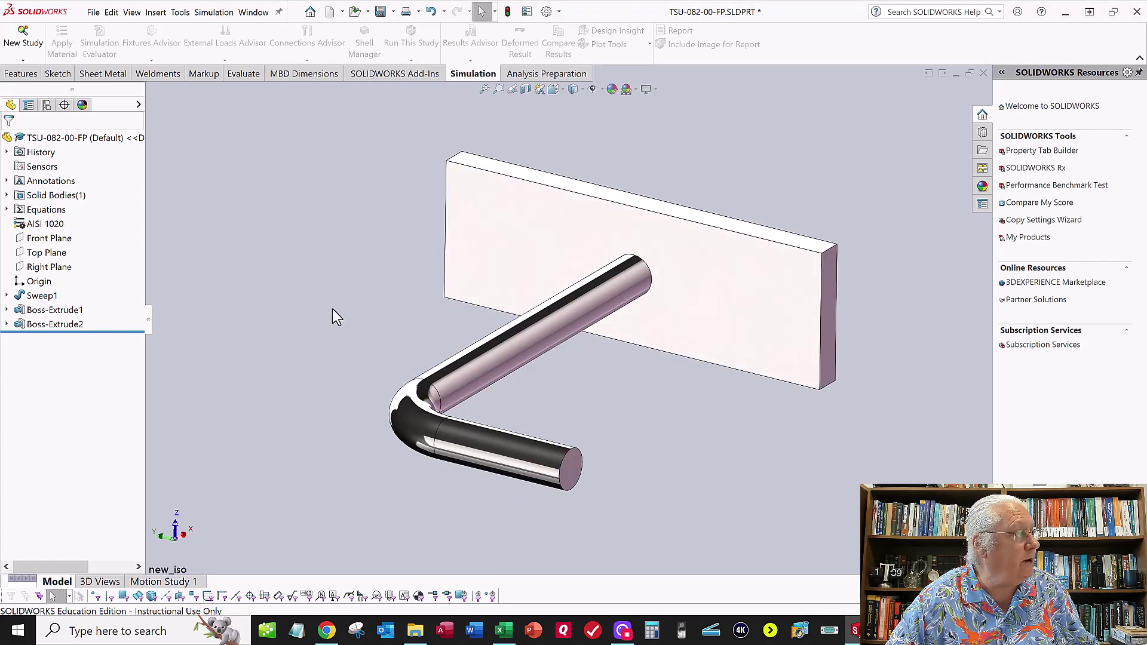
# - Check the part's equations and the global variables a, b and D, leaving them as they are
pyautogui.click(180, 12)
pyautogui.click(210, 484)
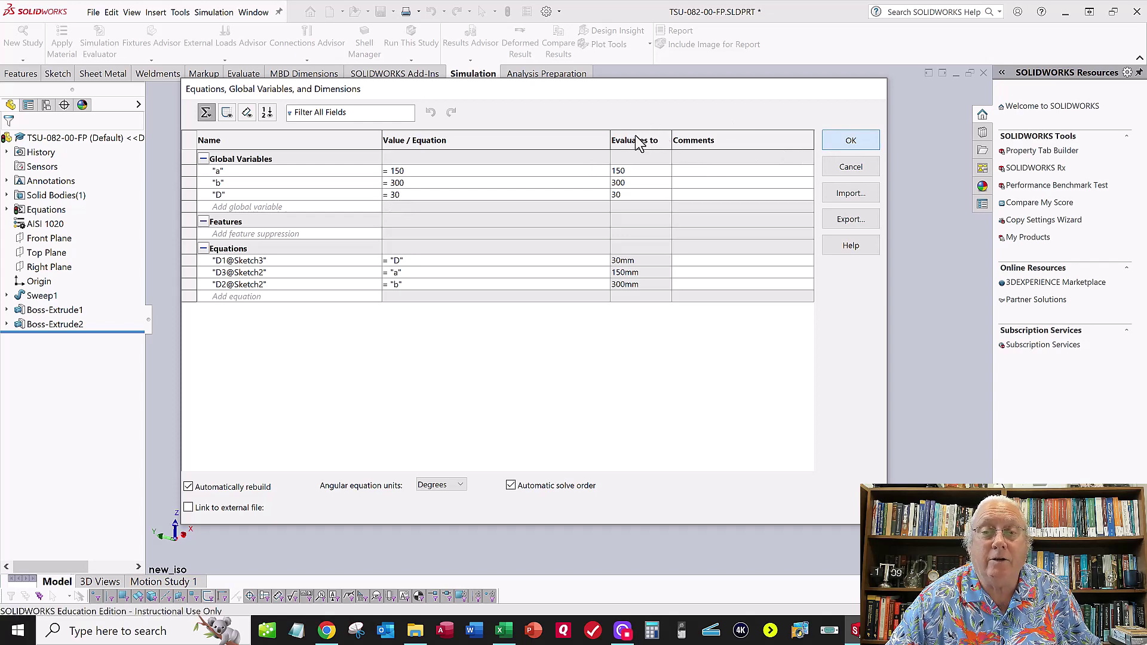
pyautogui.press('Return')
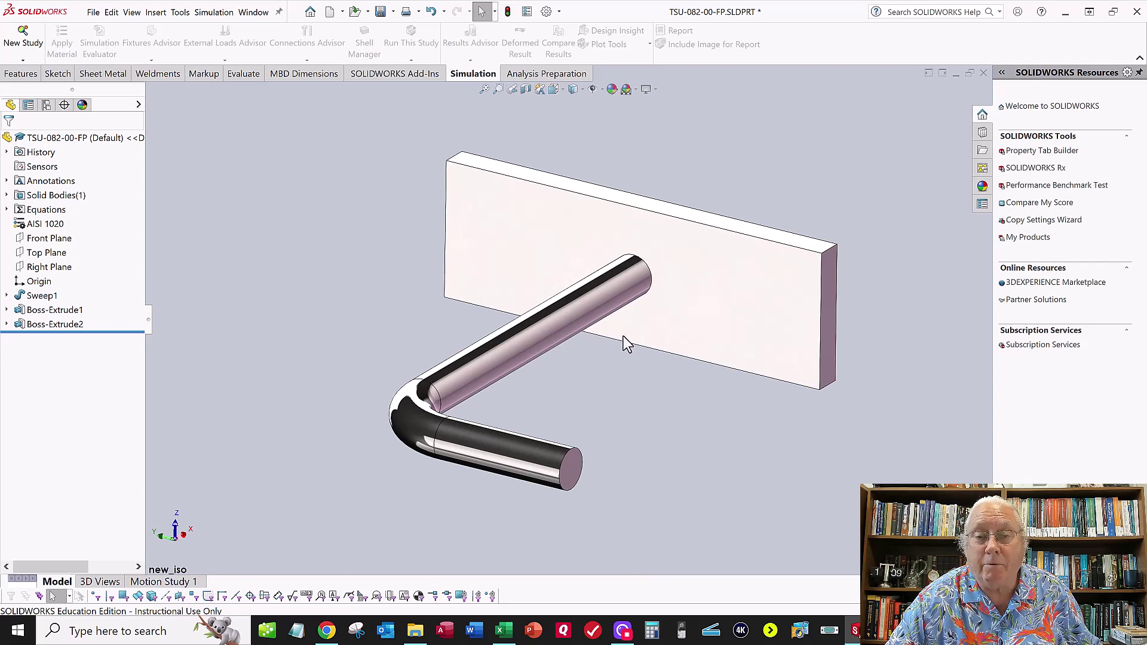
# - View the bent rod and plate in the saved iso_new orientation and in the newer_iso orientation
pyautogui.press('space')
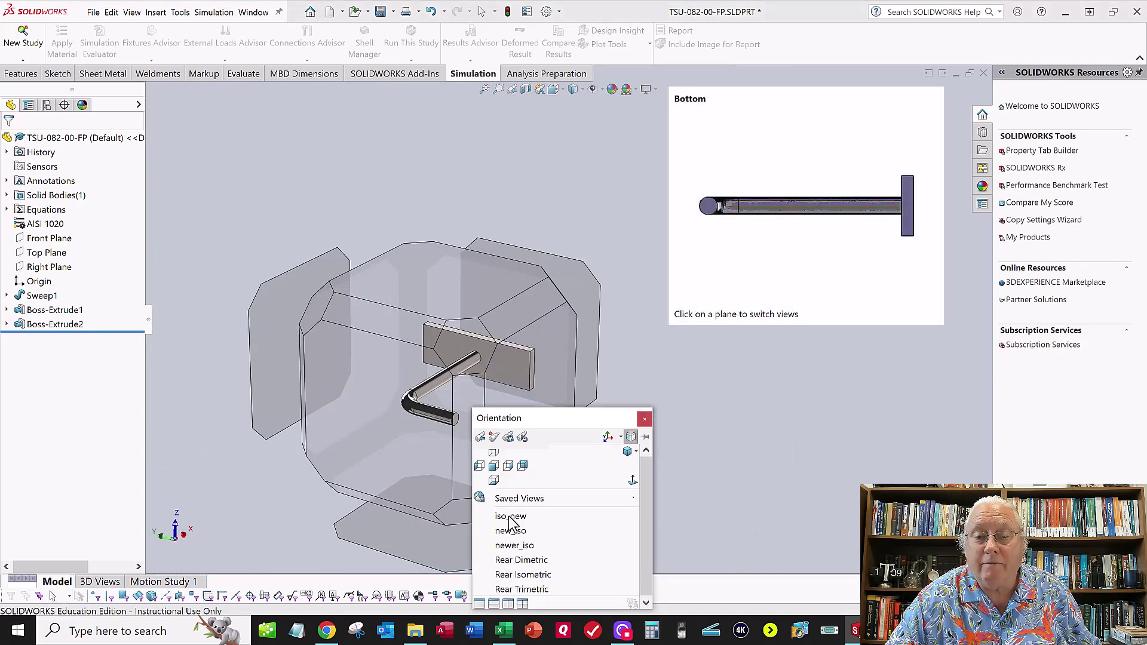
pyautogui.click(511, 516)
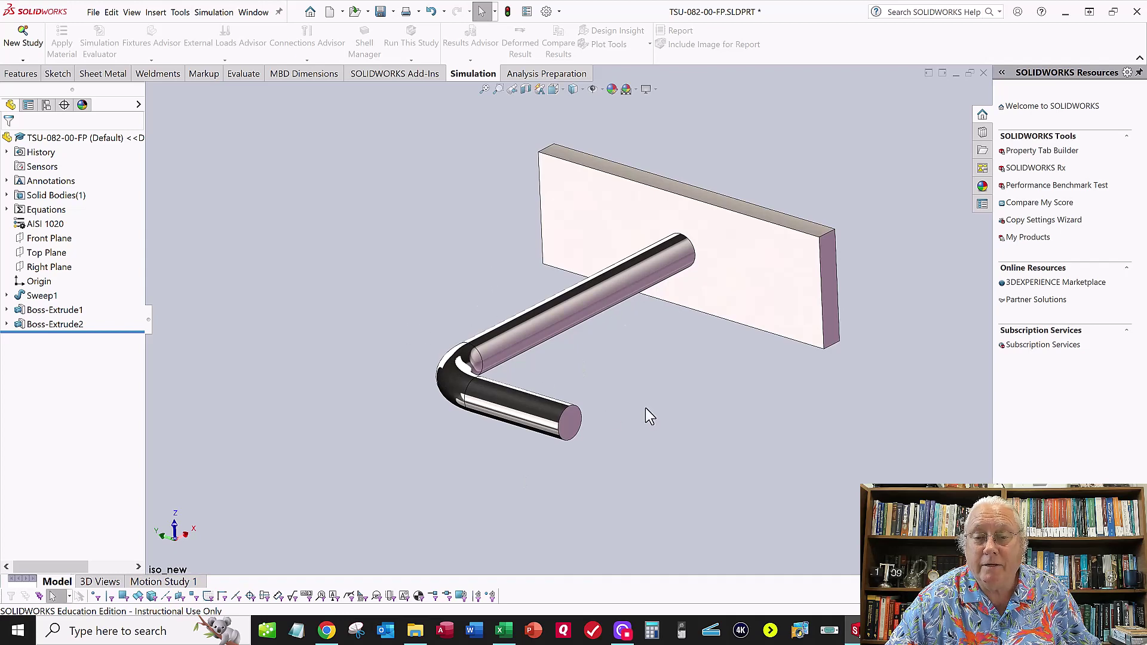
pyautogui.press('space')
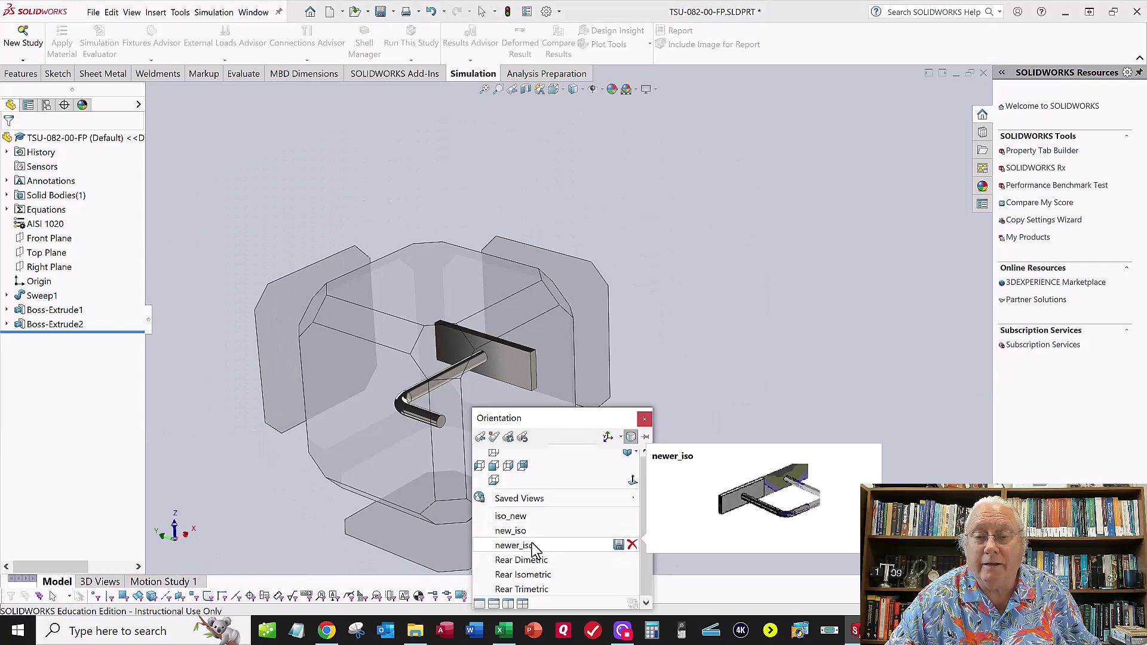
pyautogui.click(532, 546)
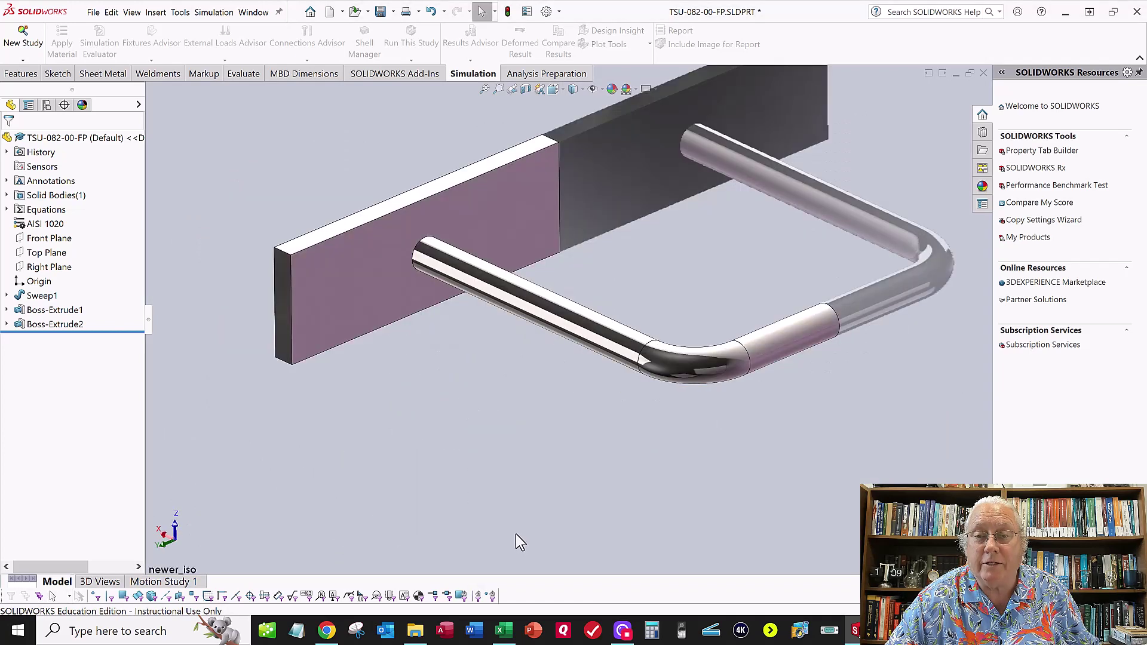
pyautogui.scroll(-1, 626, 389)
pyautogui.scroll(2, 626, 389)
pyautogui.scroll(-1, 626, 389)
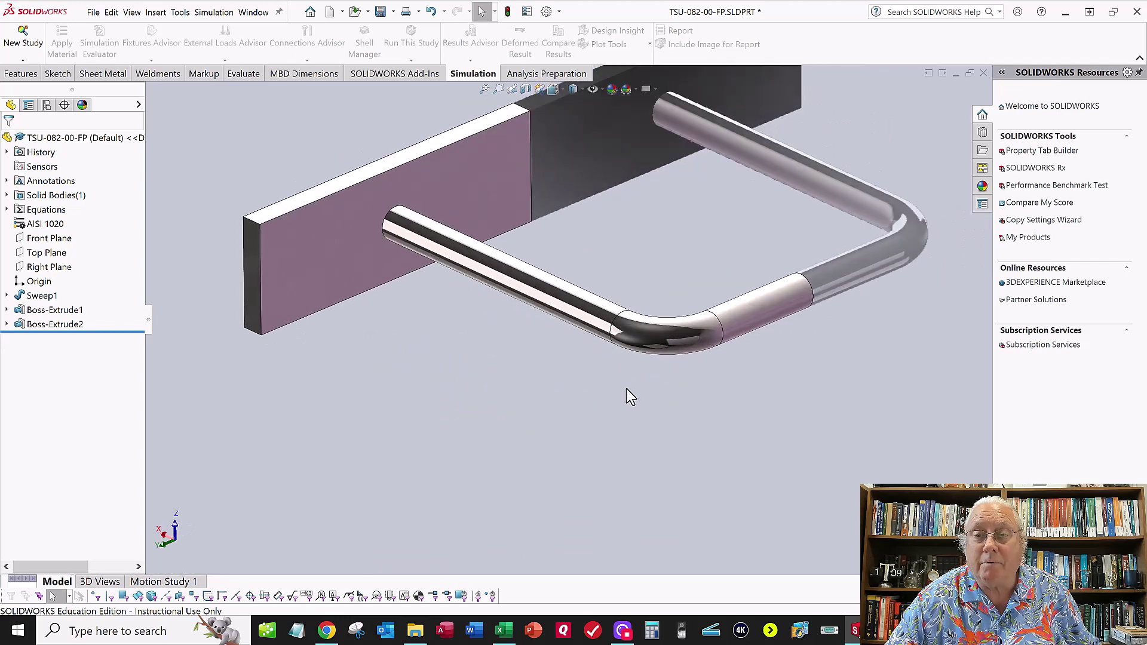
pyautogui.scroll(1, 626, 388)
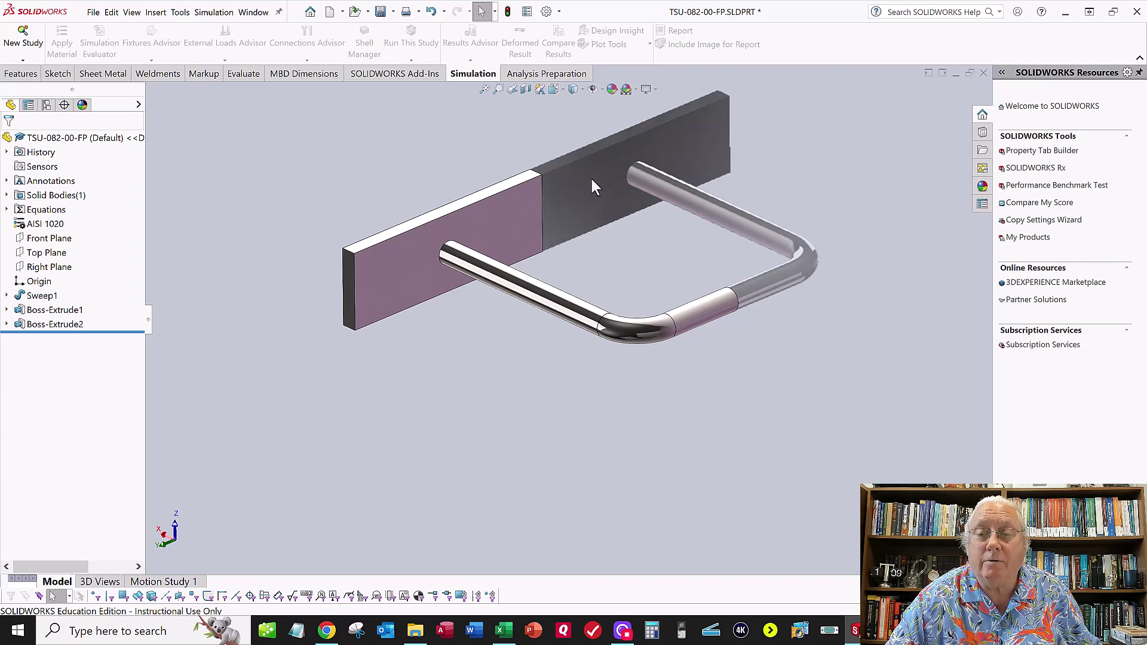
# - Turn off the scene's floor reflection and return the model to the saved iso_new view
pyautogui.click(84, 106)
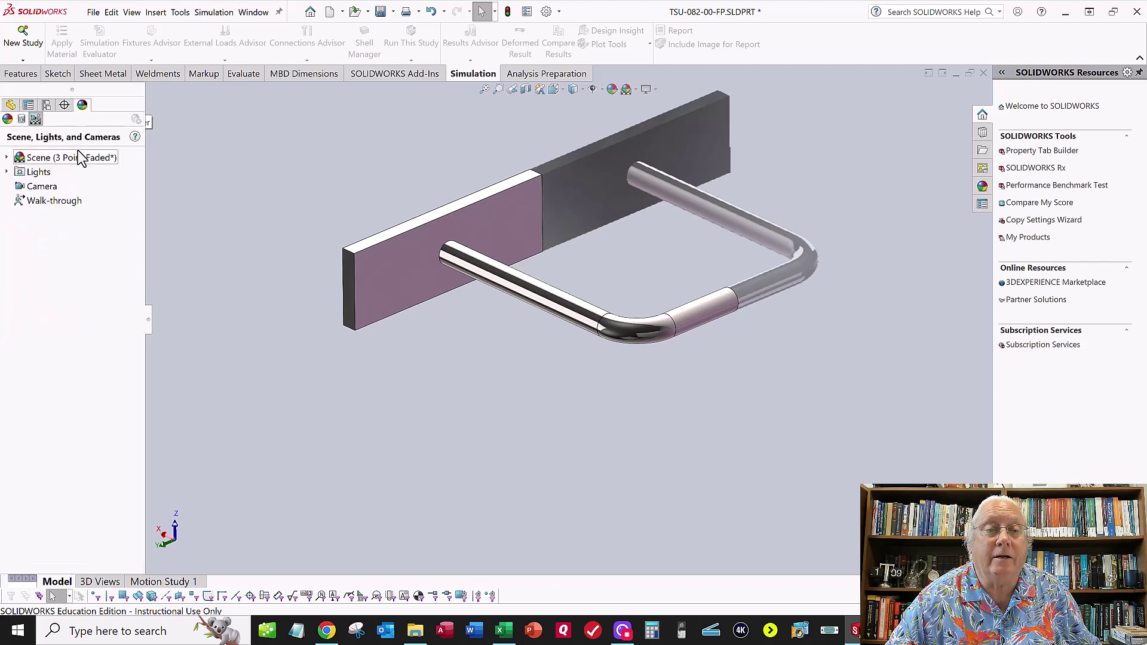
pyautogui.rightClick(47, 160)
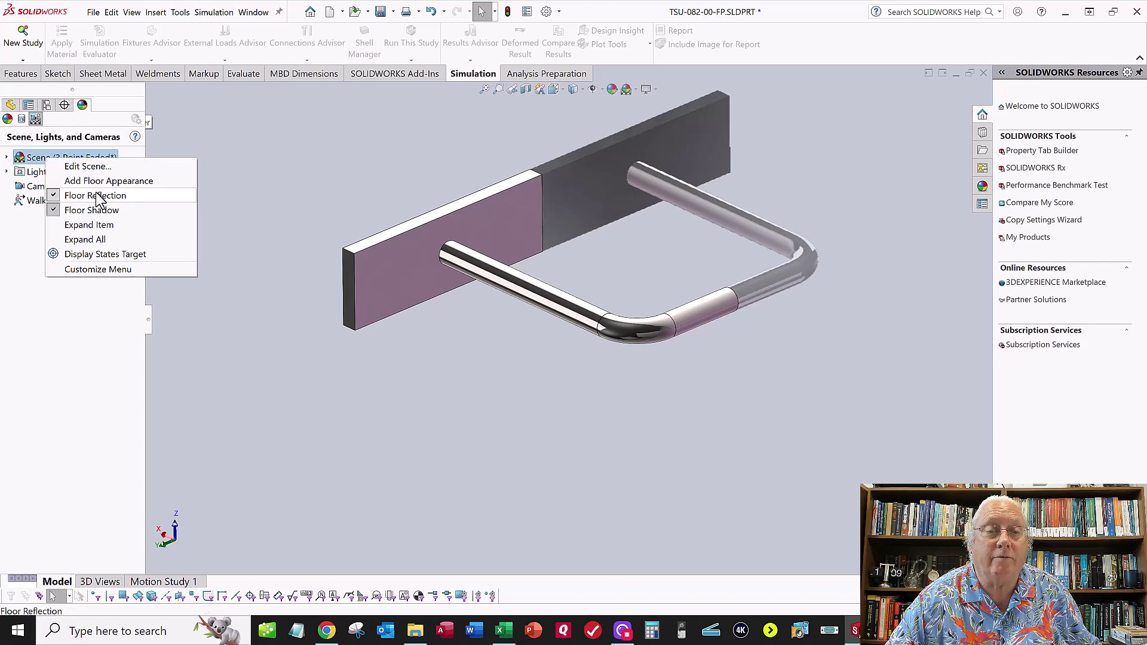
pyautogui.click(99, 197)
pyautogui.rightClick(56, 160)
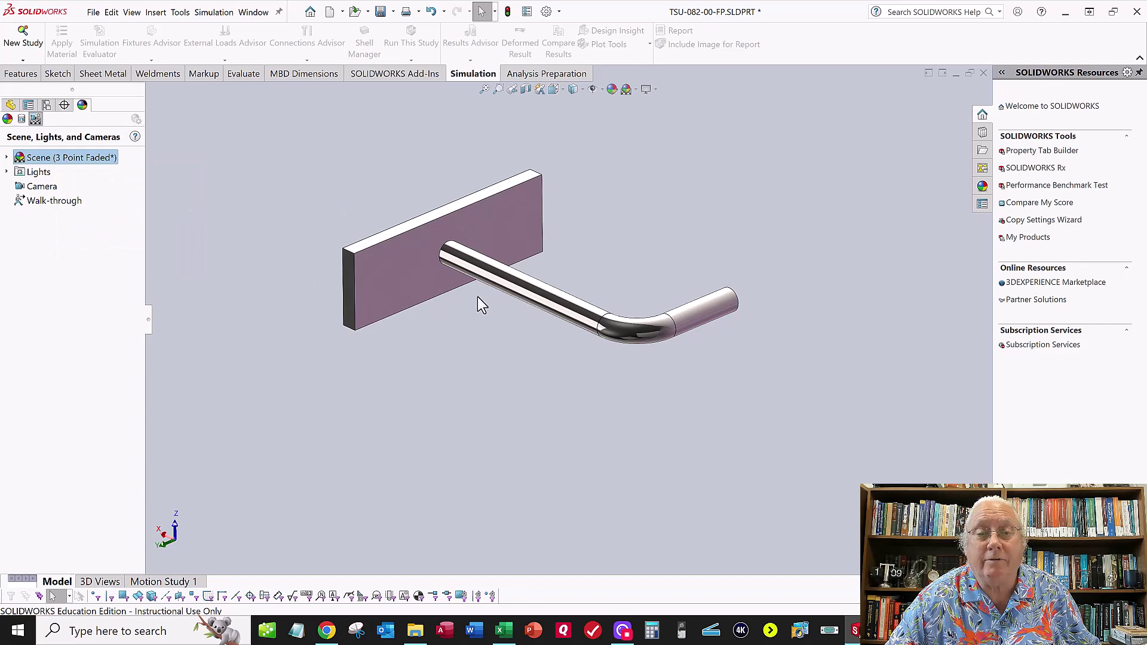
pyautogui.click(686, 228)
pyautogui.press('space')
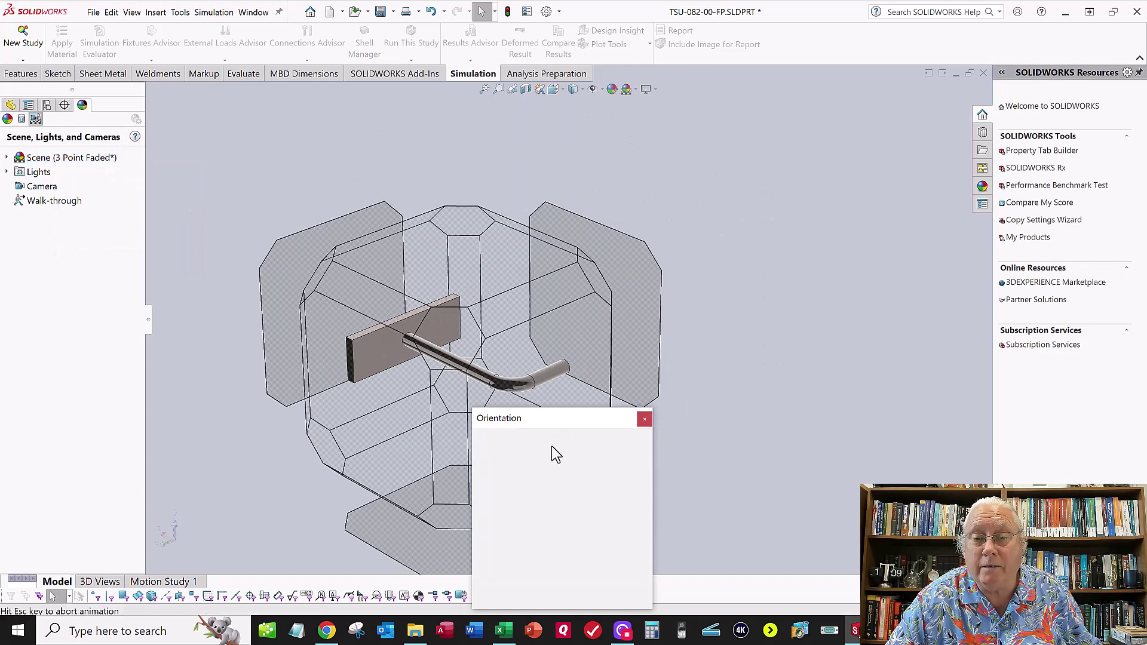
pyautogui.click(511, 518)
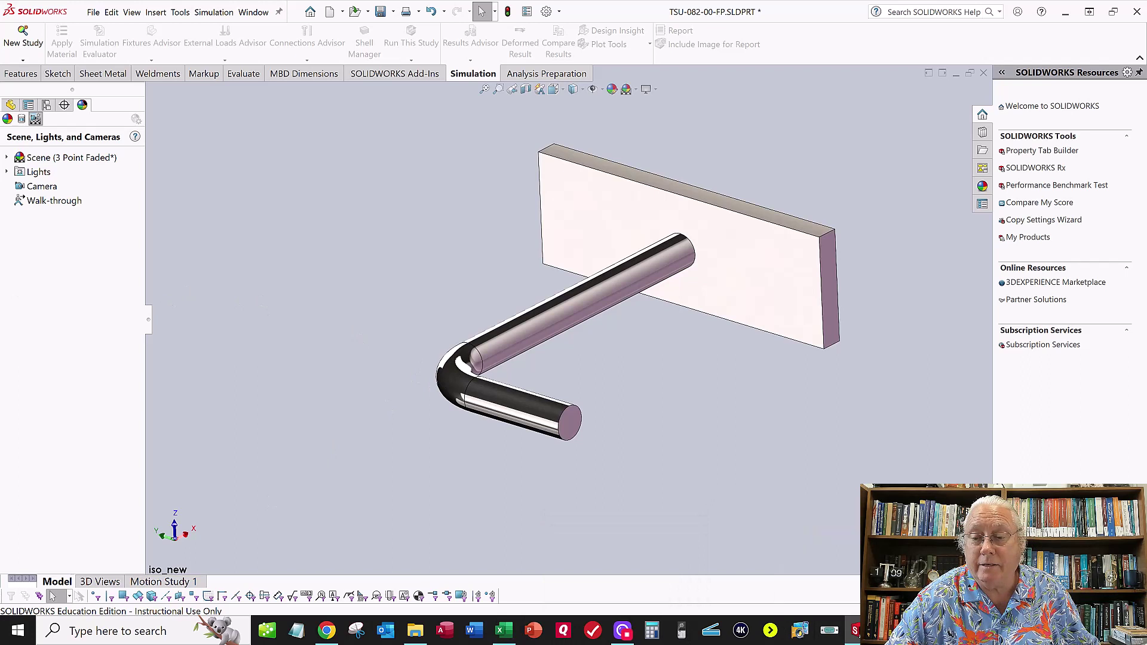
# - Bring up the TSU-082-XX-FP.pdf sketch in Adobe Acrobat and move its window off this screen
pyautogui.moveTo(799, 631)
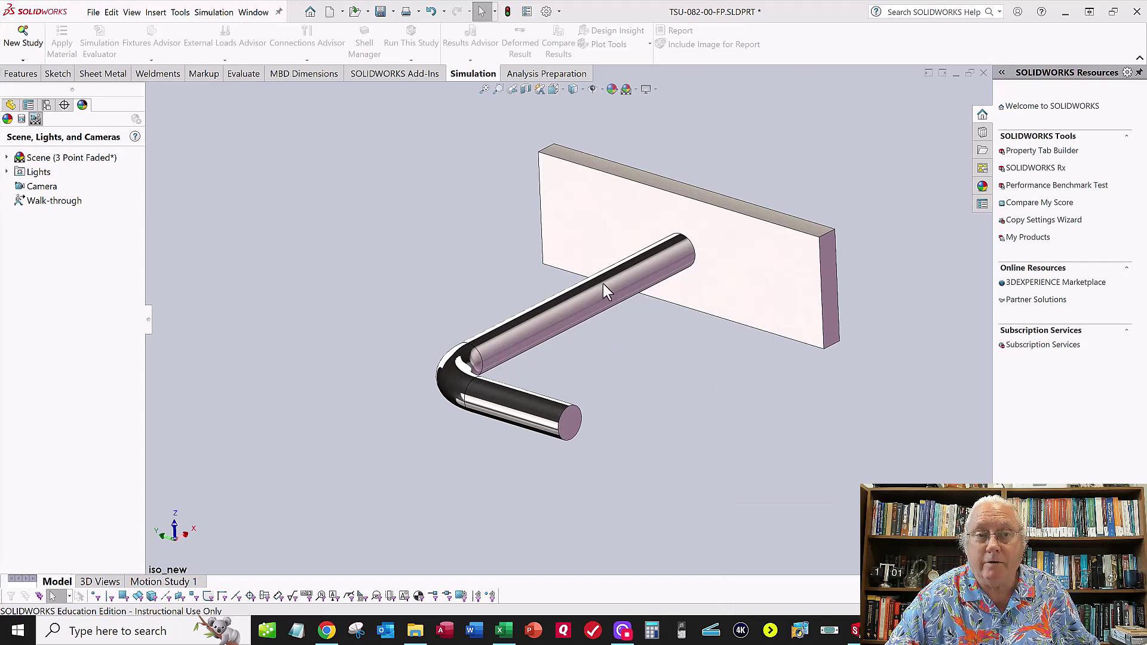
pyautogui.hotkey('alt', 'Tab')
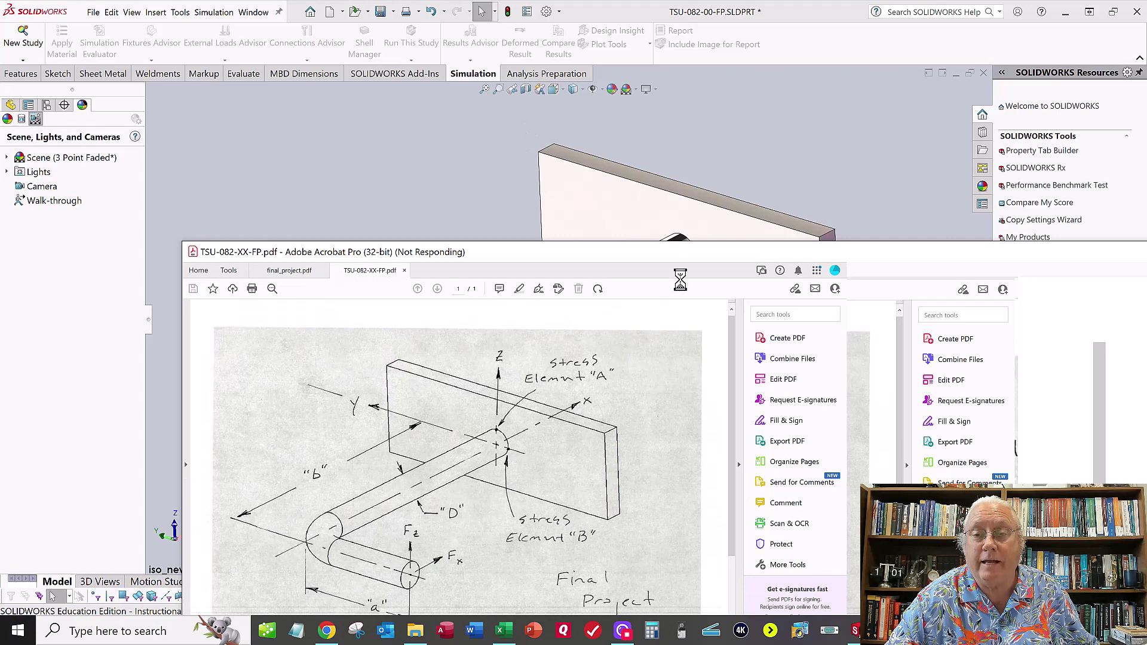
pyautogui.moveTo(682, 263); pyautogui.dragTo(0, 350)
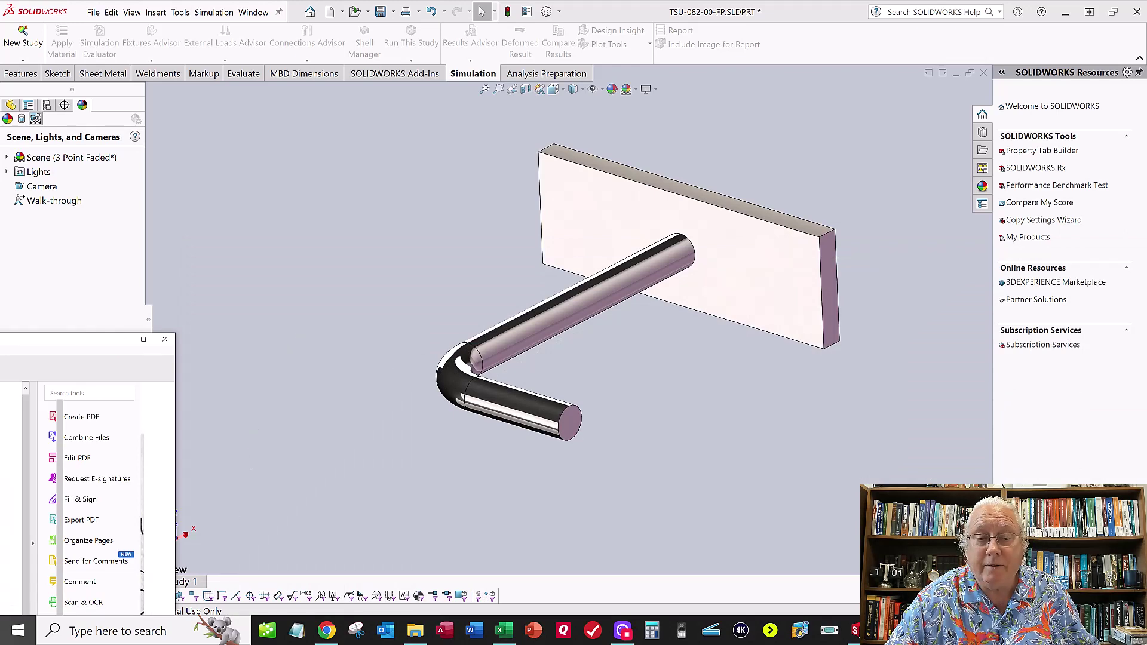
# - Switch to the TSU-082-XX-FP.xlsx workbook in Excel, show its row 5 input columns and move the window off this screen
pyautogui.click(504, 630)
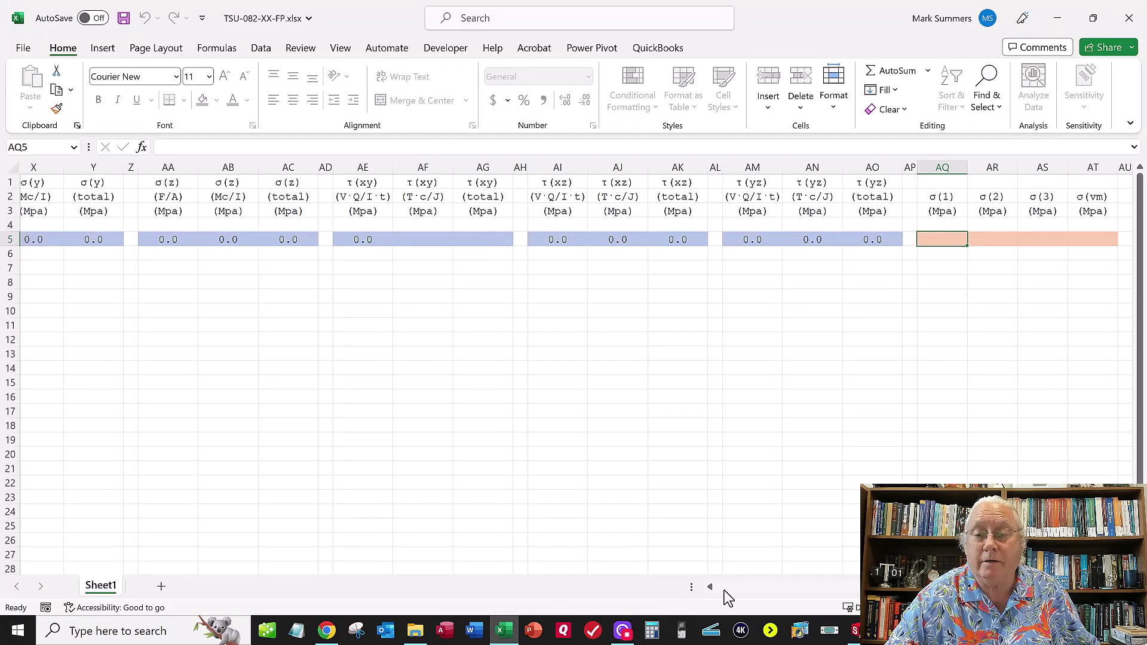
pyautogui.click(724, 590)
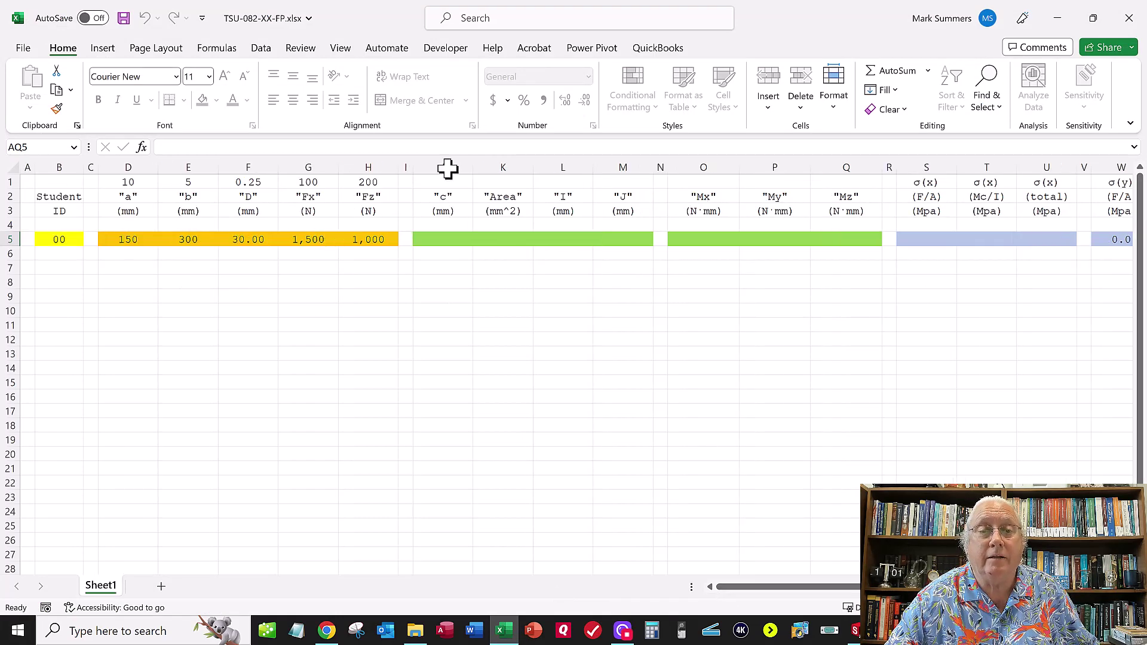
pyautogui.moveTo(797, 15); pyautogui.dragTo(0, 128)
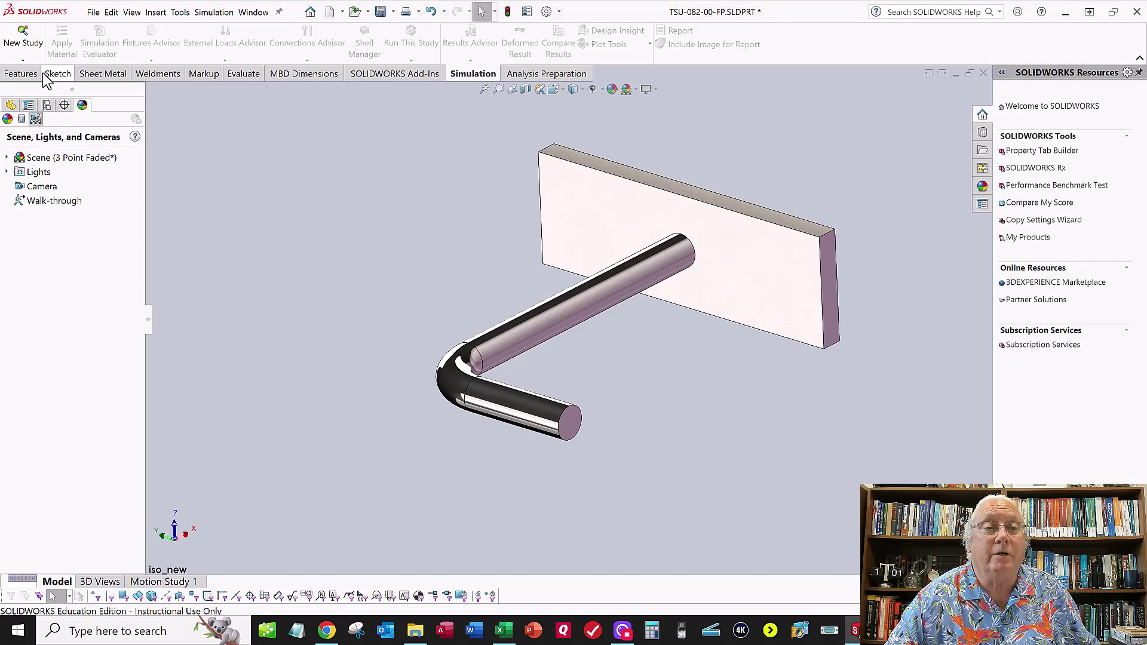
# - Create a static simulation study named Static 1 and apply AISI 1020 to the part in the study
pyautogui.click(24, 39)
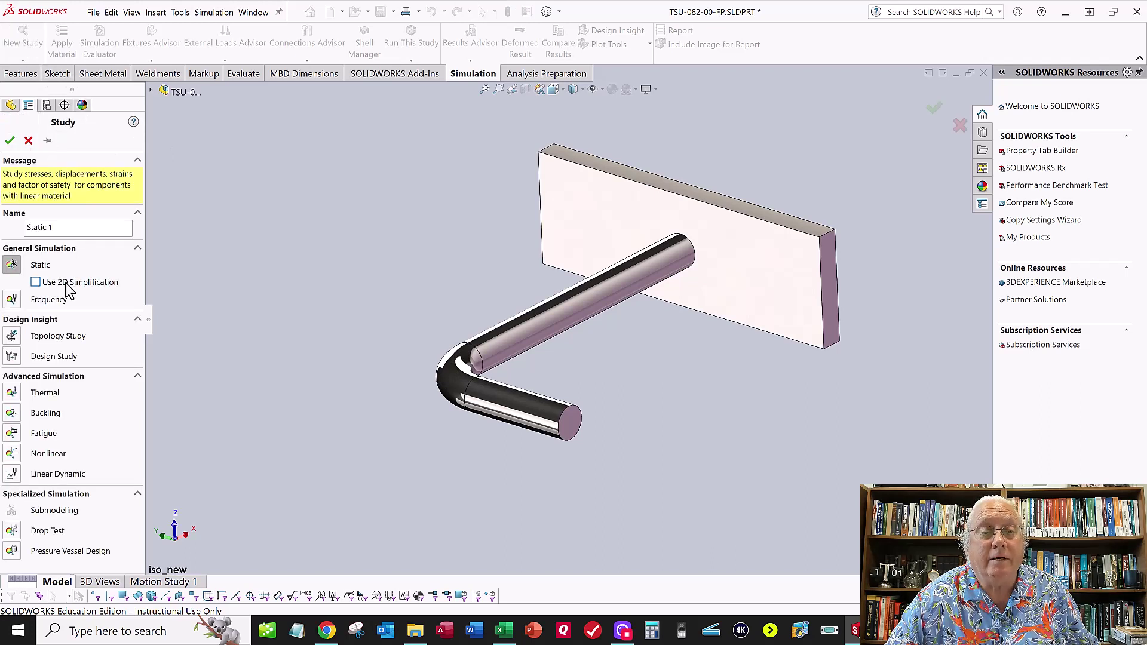
pyautogui.click(10, 140)
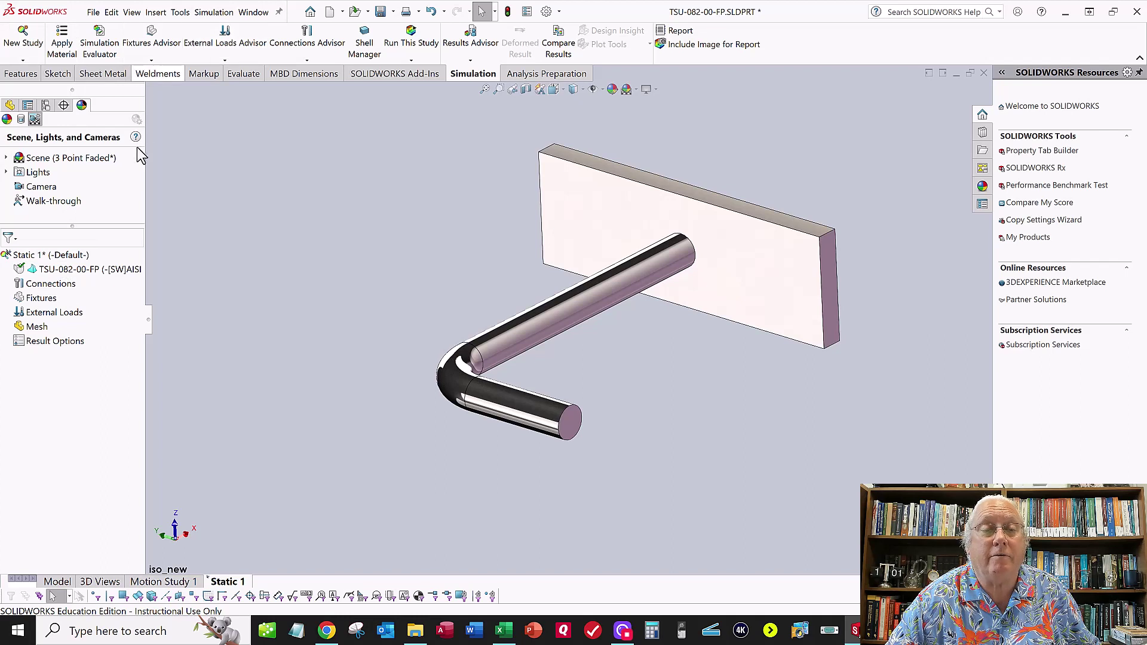
pyautogui.click(63, 42)
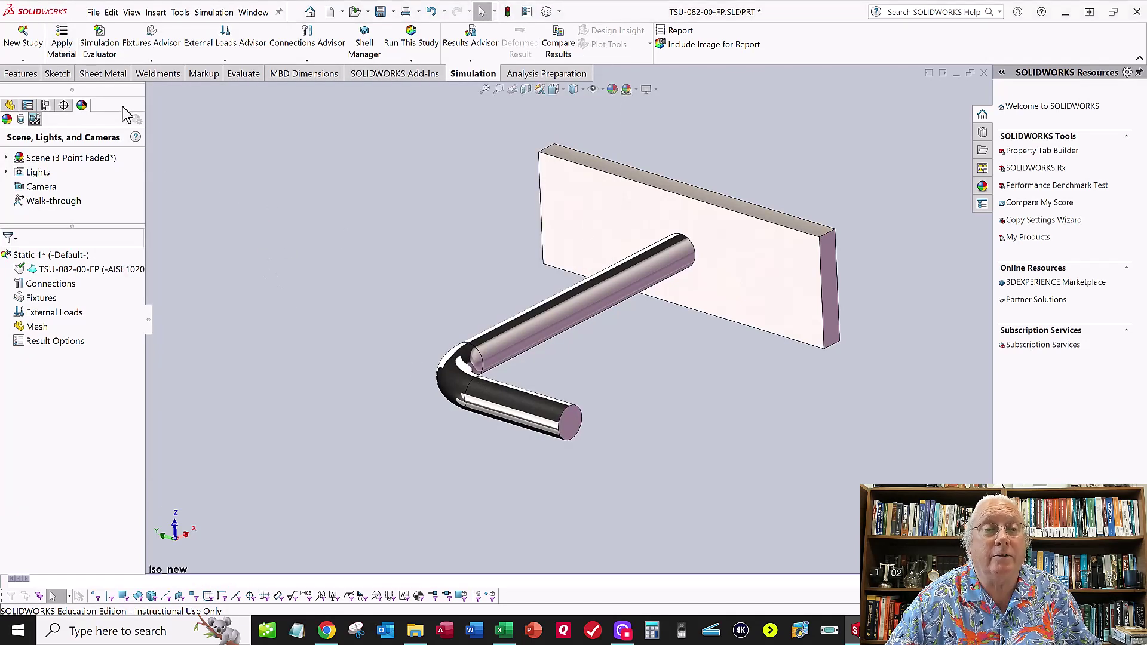
# - Apply a Fixed Geometry fixture to the plate's back face and return the model to the saved iso_new view
pyautogui.click(152, 60)
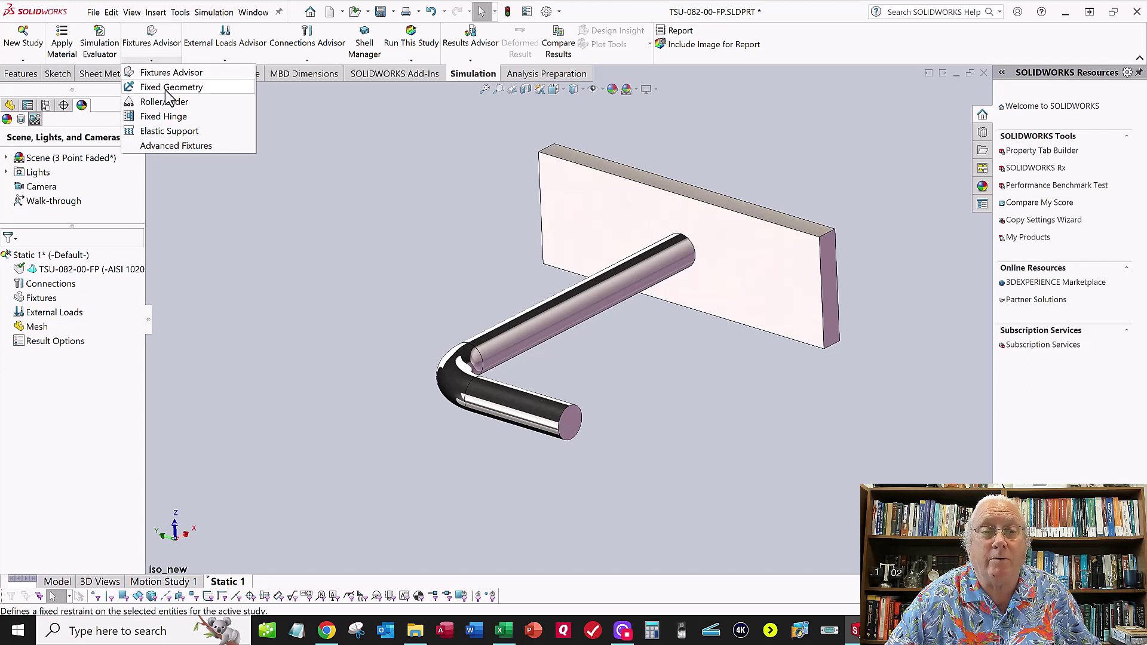
pyautogui.click(169, 88)
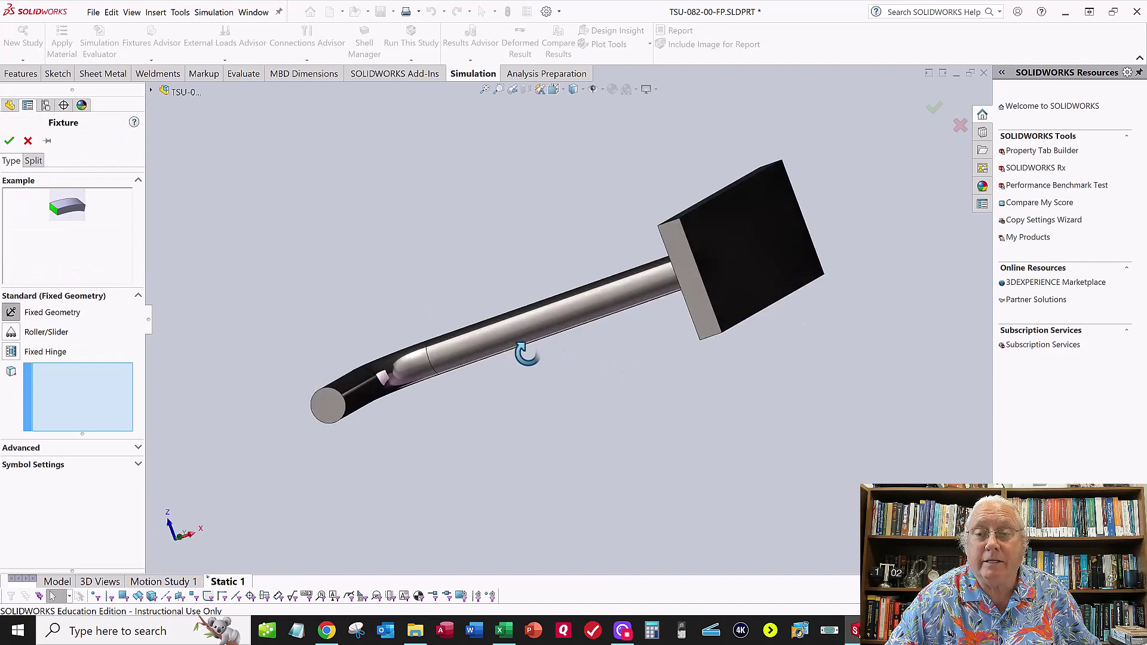
pyautogui.click(696, 261)
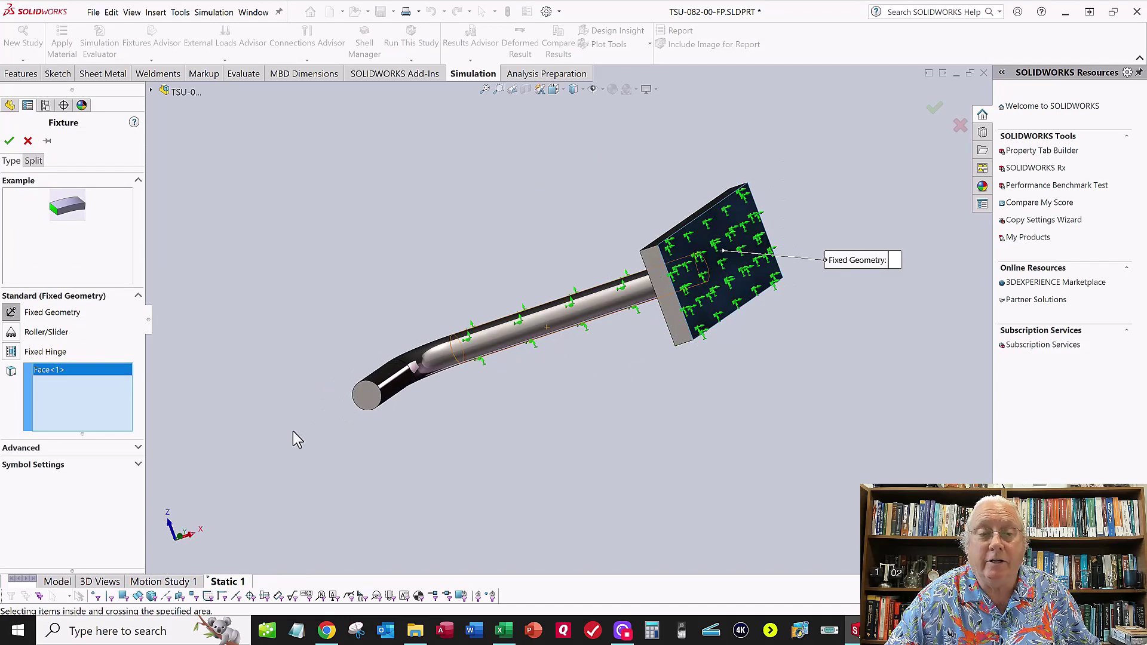
pyautogui.scroll(-3, 732, 256)
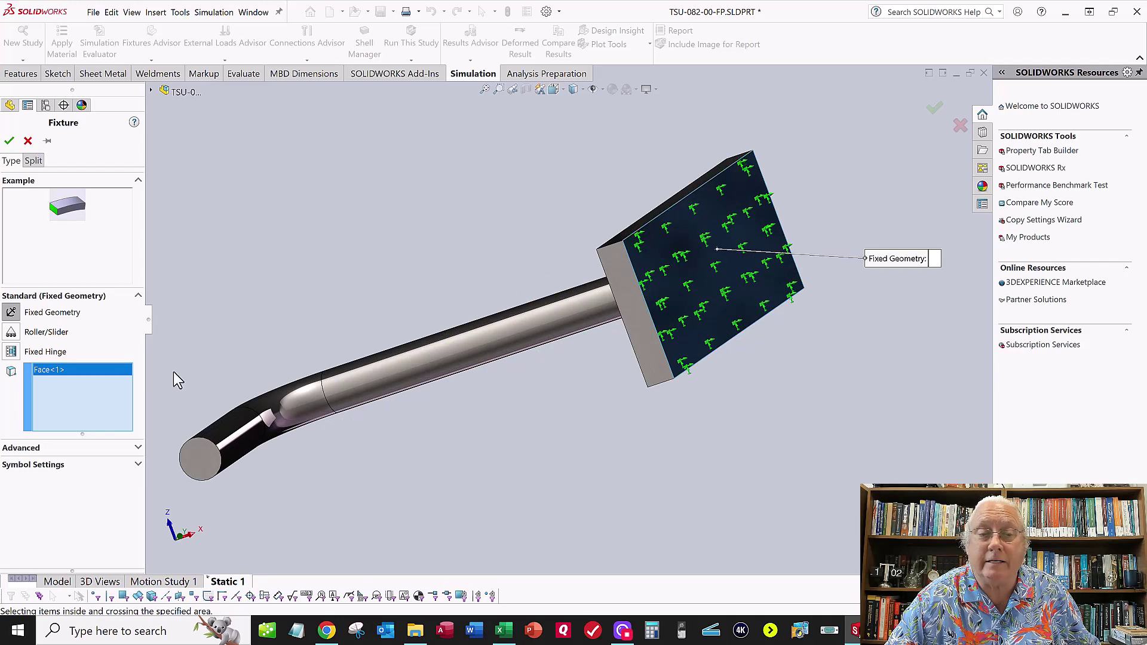
pyautogui.click(10, 142)
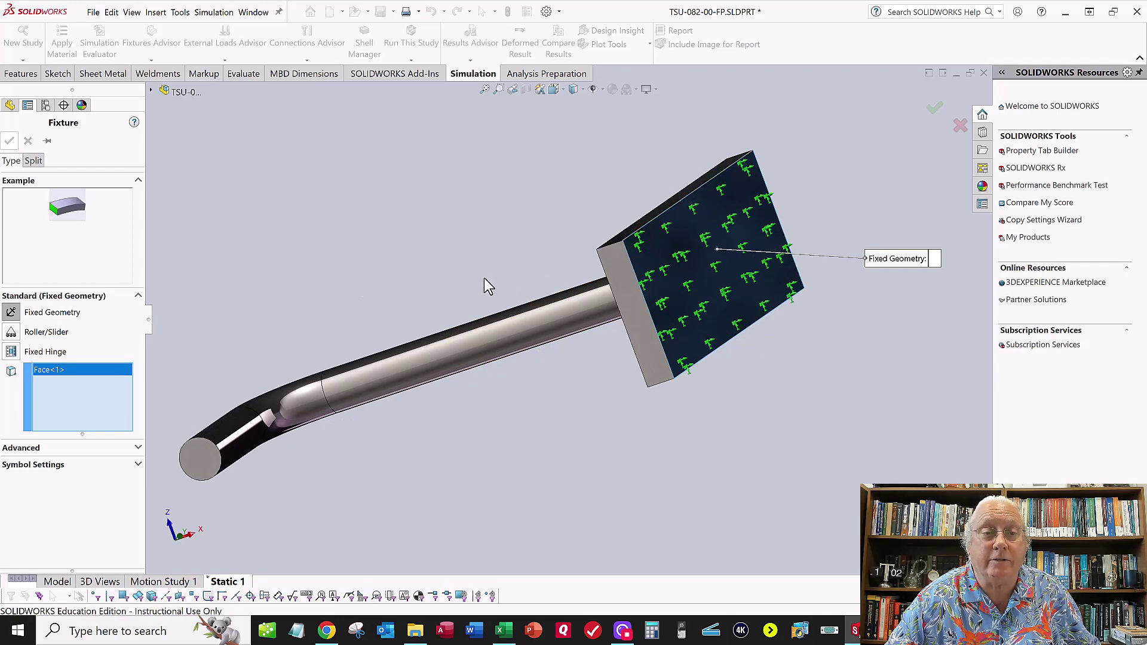
pyautogui.press('space')
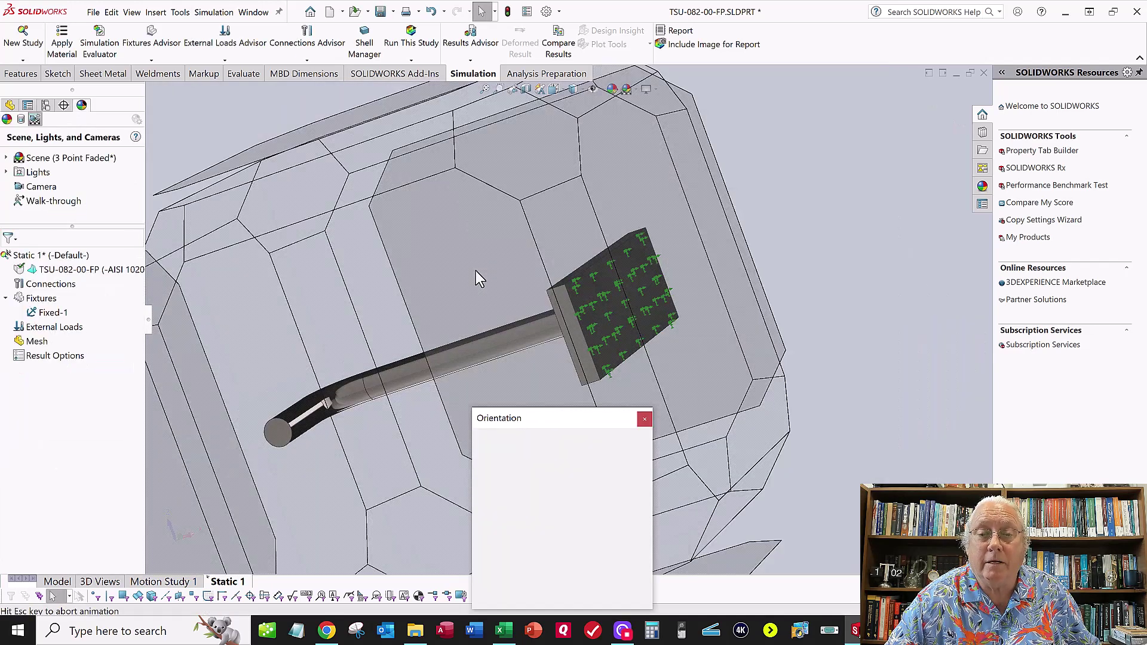
pyautogui.click(528, 515)
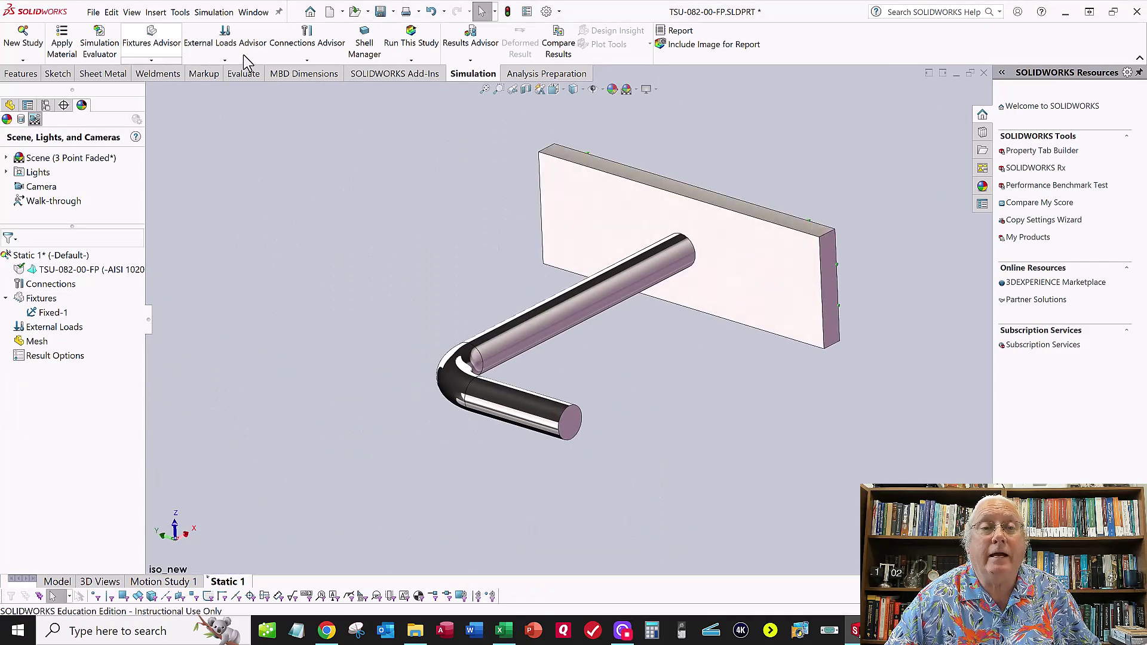
# - Start a force load on the rod's free end face, with its direction referenced to the Right Plane
pyautogui.click(226, 60)
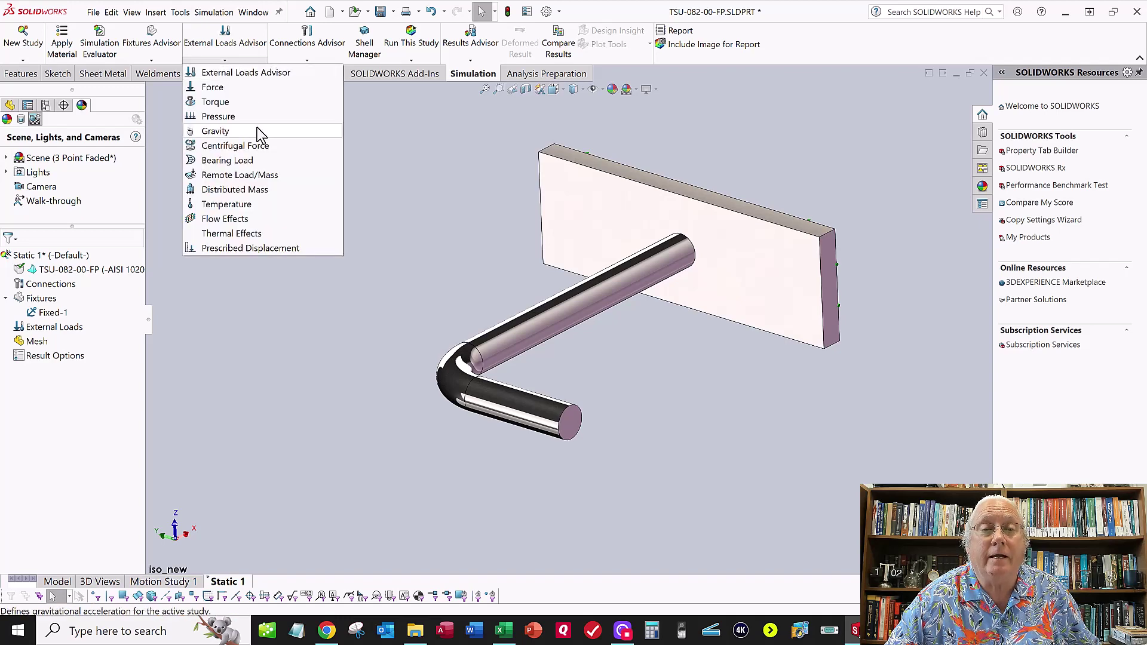
pyautogui.click(238, 101)
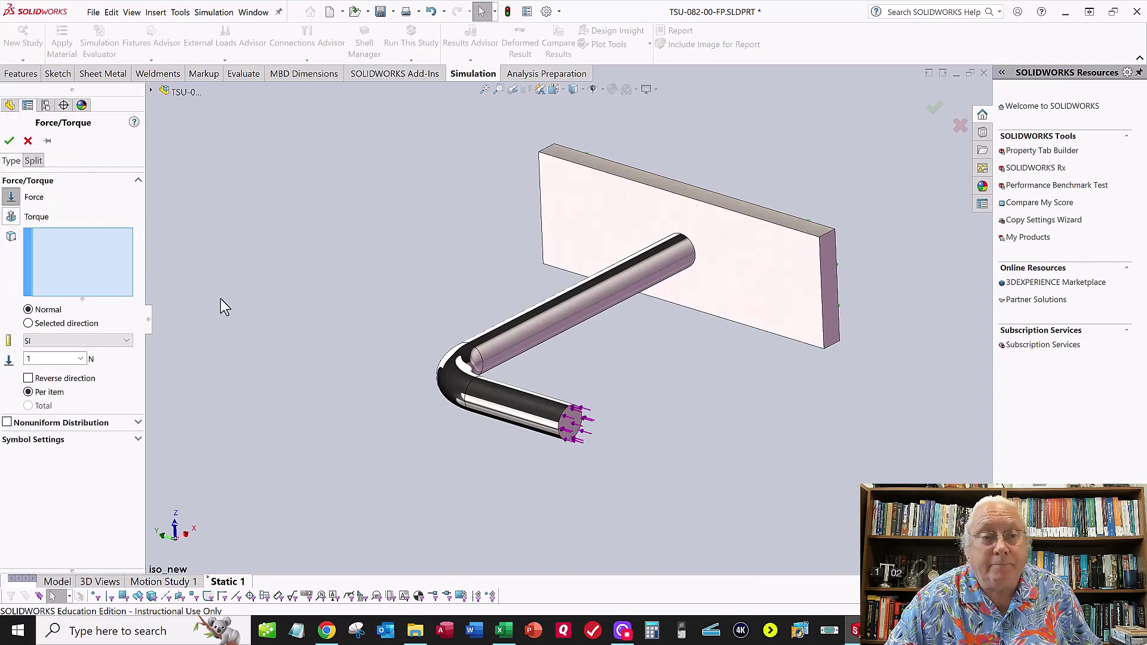
pyautogui.click(572, 423)
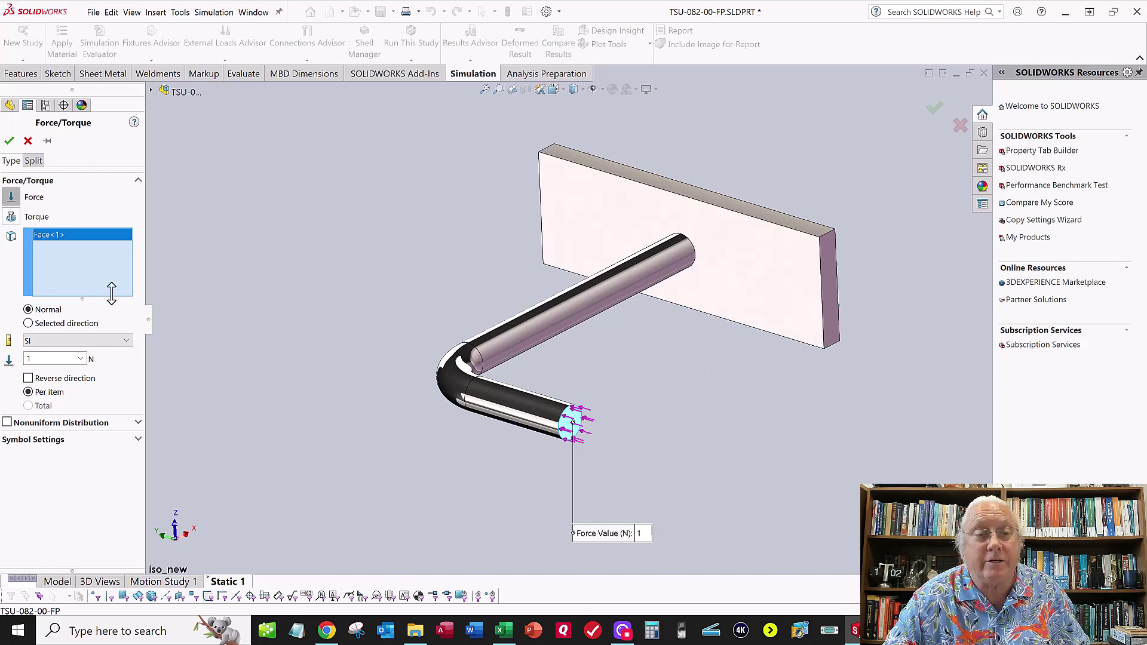
pyautogui.click(37, 324)
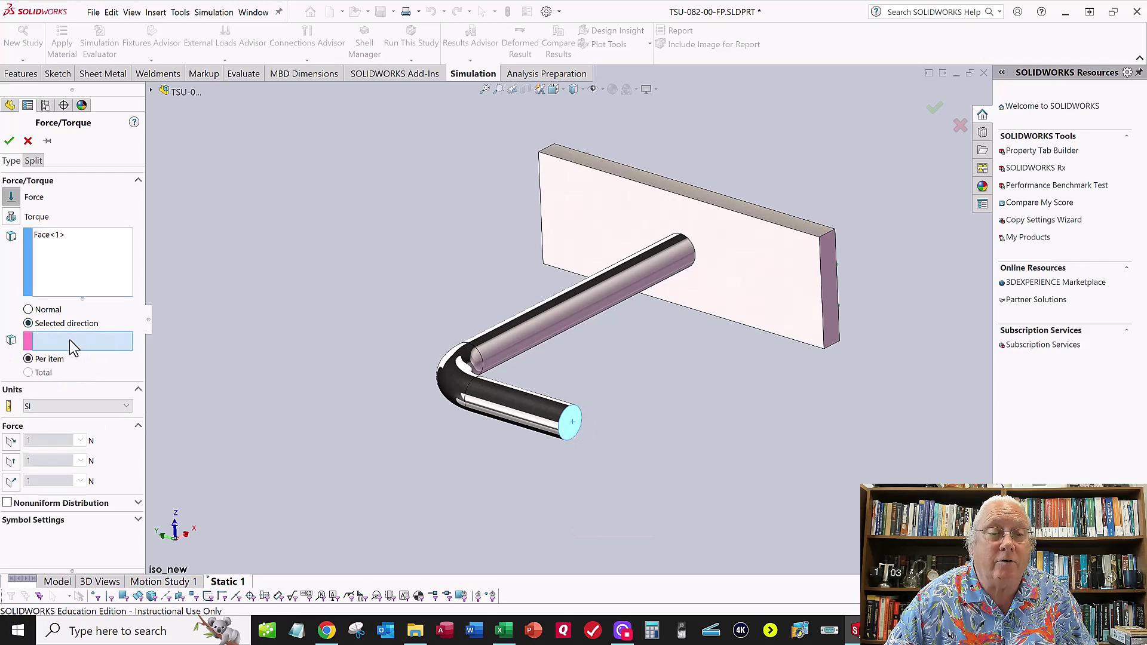
pyautogui.click(153, 91)
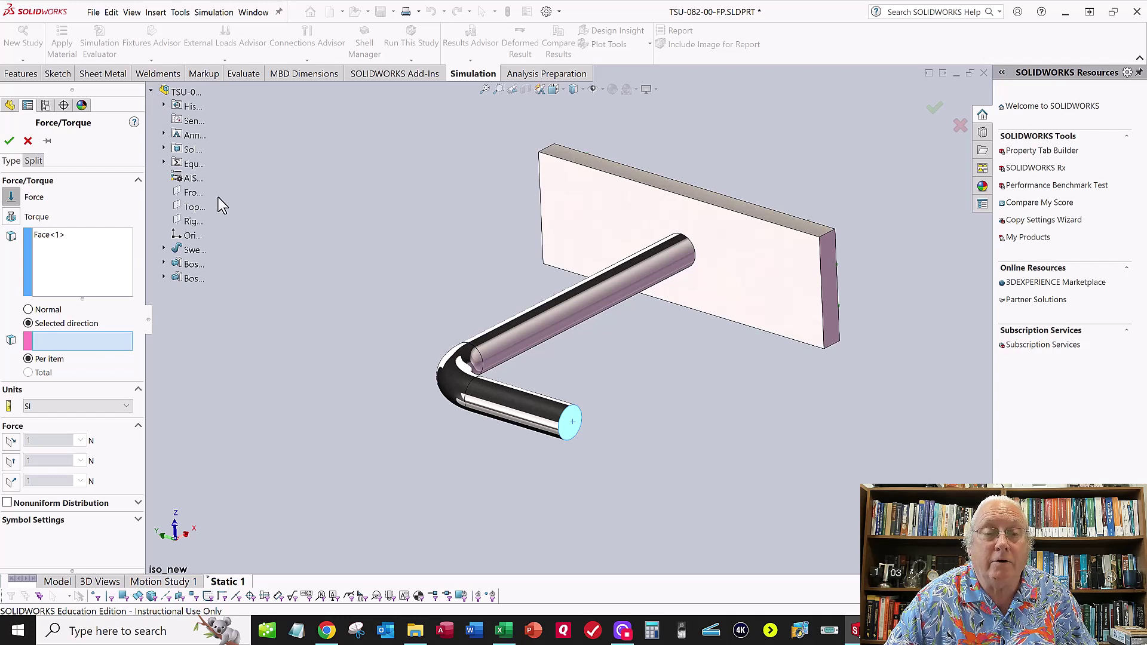
pyautogui.moveTo(190, 226)
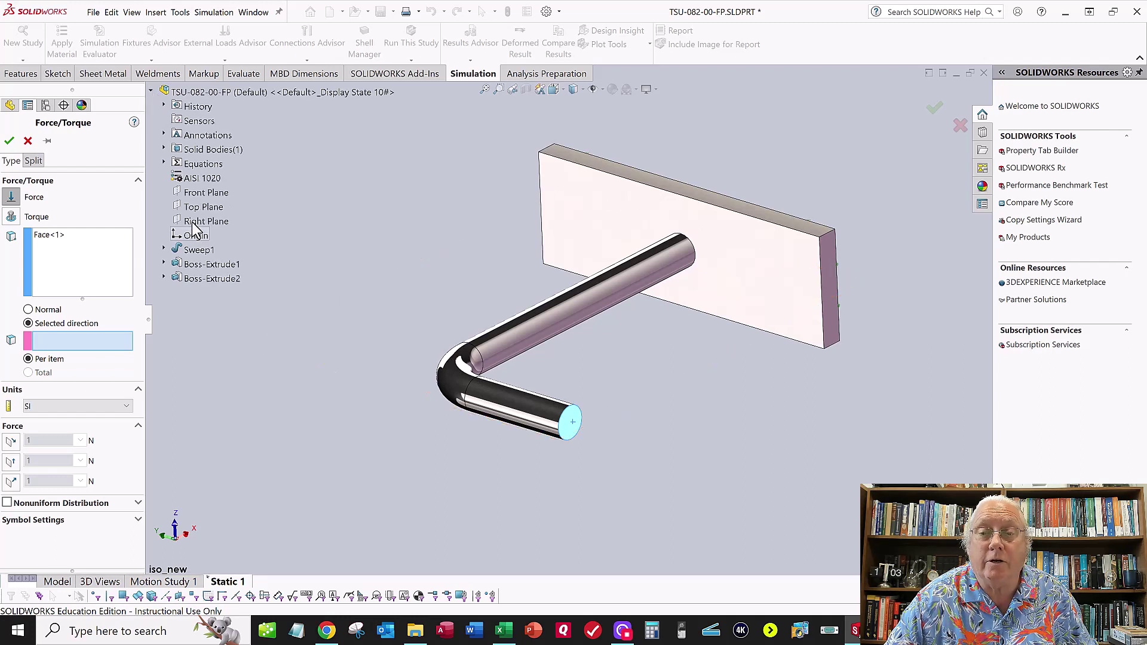
pyautogui.click(193, 224)
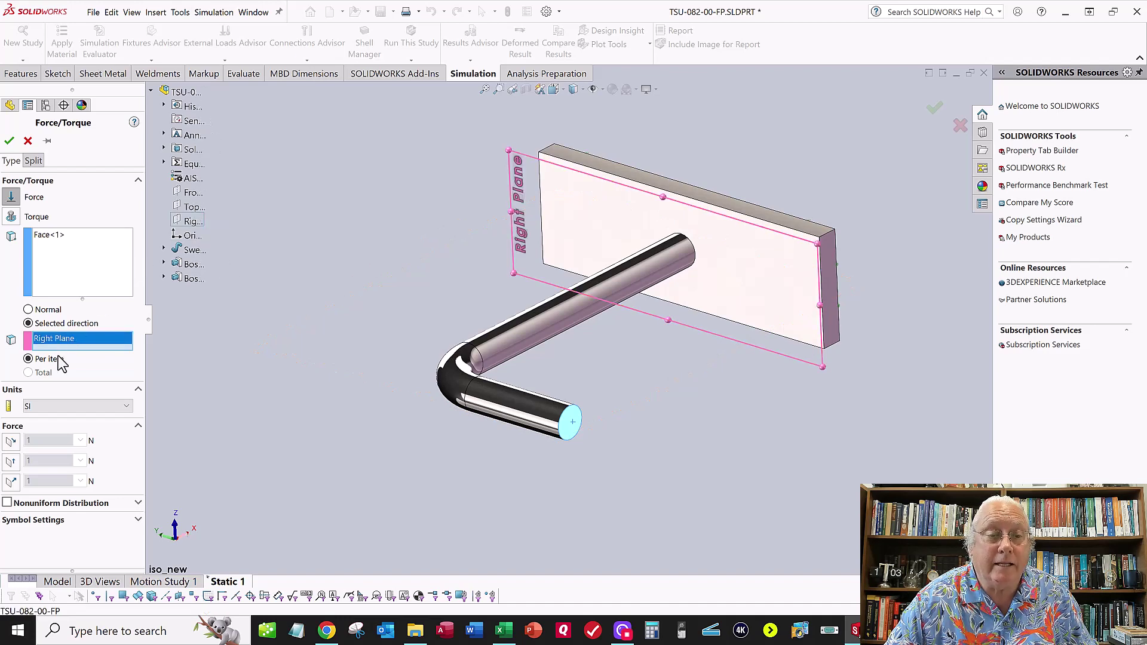
# - Set the end-face force to 1500 N normal to the Right Plane and accept the load
pyautogui.click(11, 483)
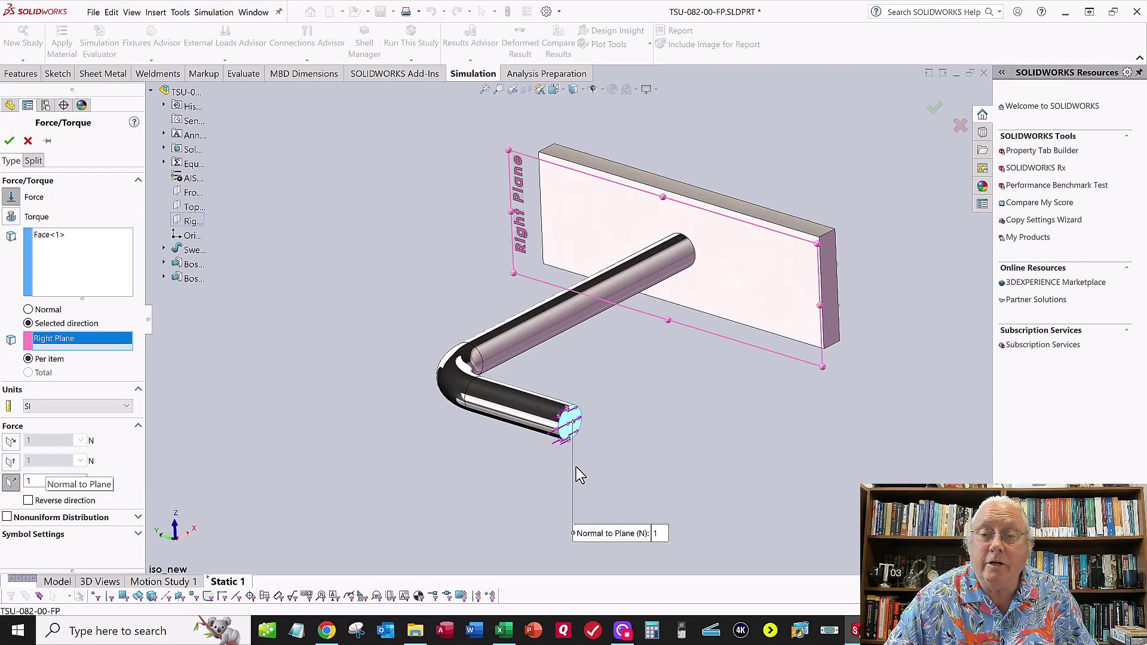
pyautogui.scroll(-3, 561, 460)
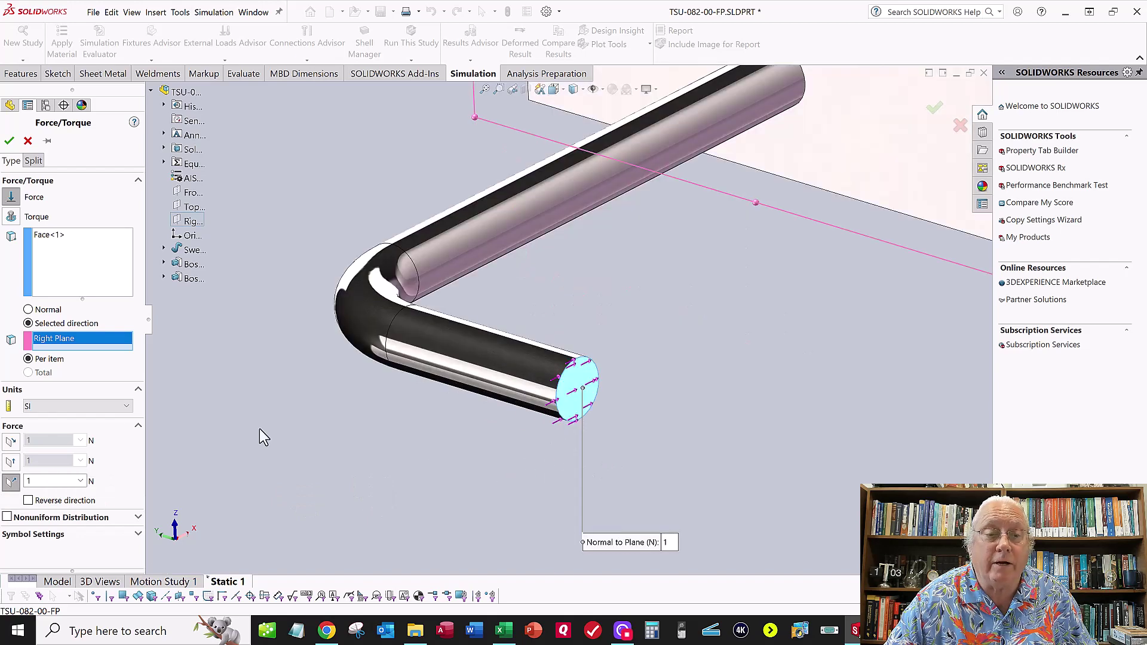
pyautogui.scroll(2, 348, 441)
pyautogui.moveTo(36, 482); pyautogui.dragTo(13, 482)
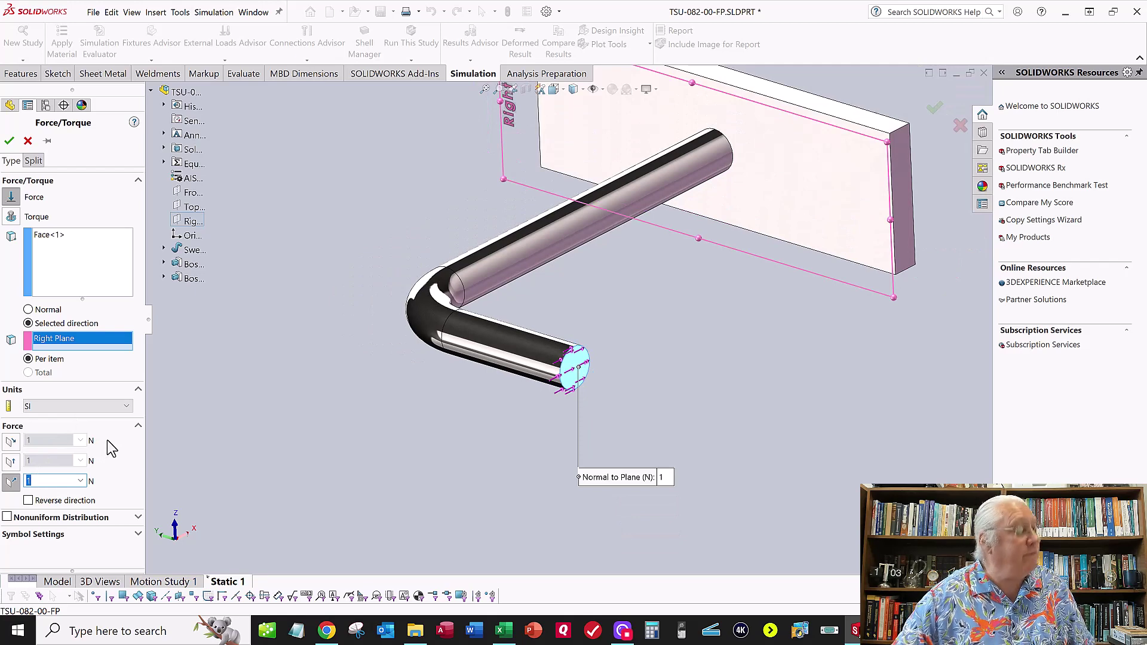
pyautogui.write('1500')
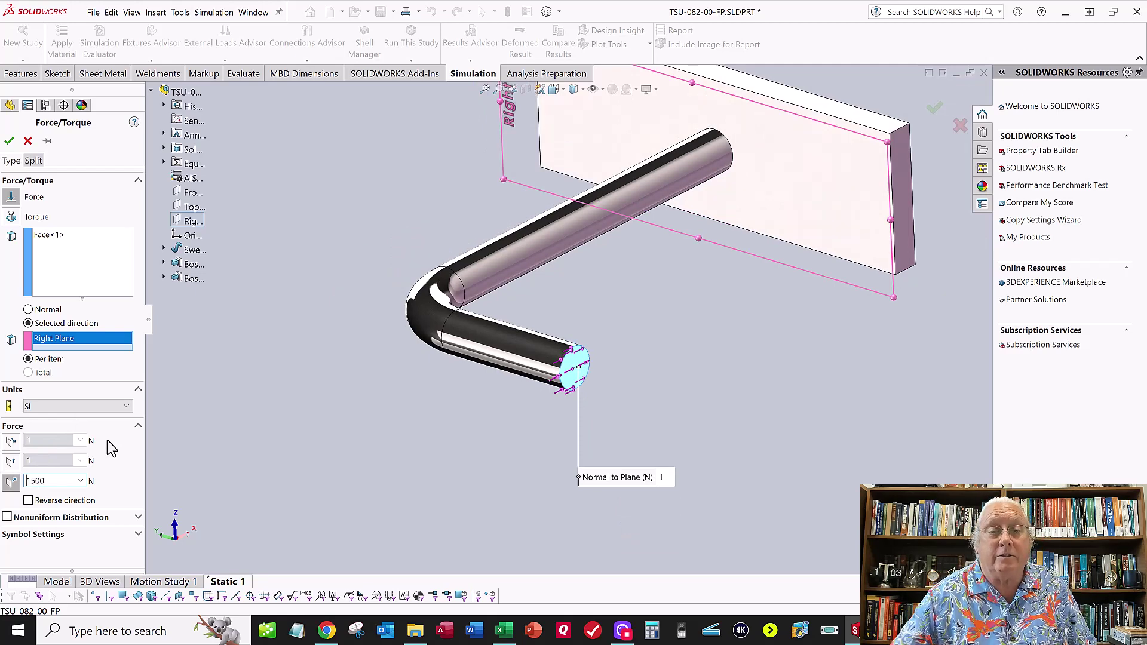
pyautogui.press('Return')
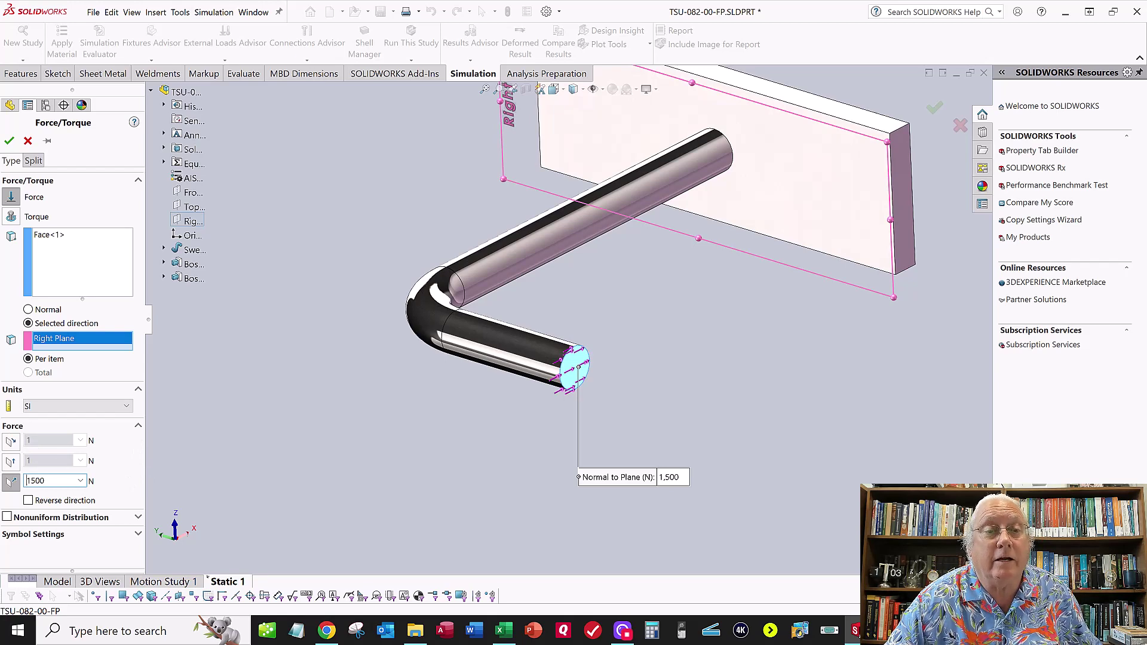
pyautogui.click(9, 141)
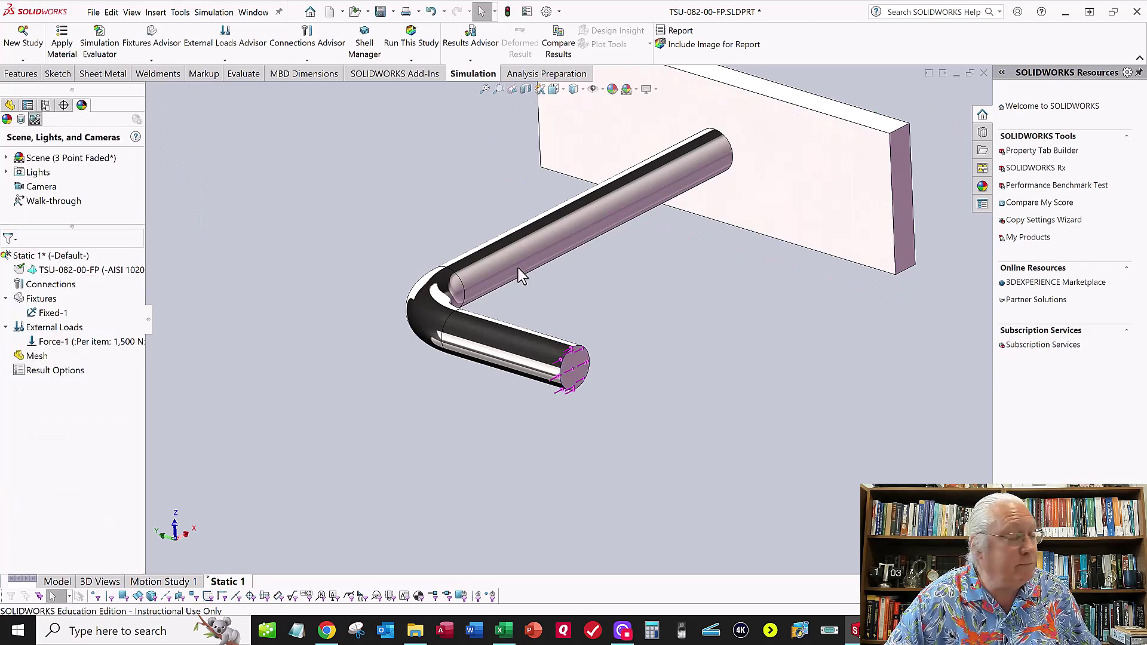
# - Add a second force of 1000 N on the rod's free end face, directed normal to the Front Plane
pyautogui.click(215, 61)
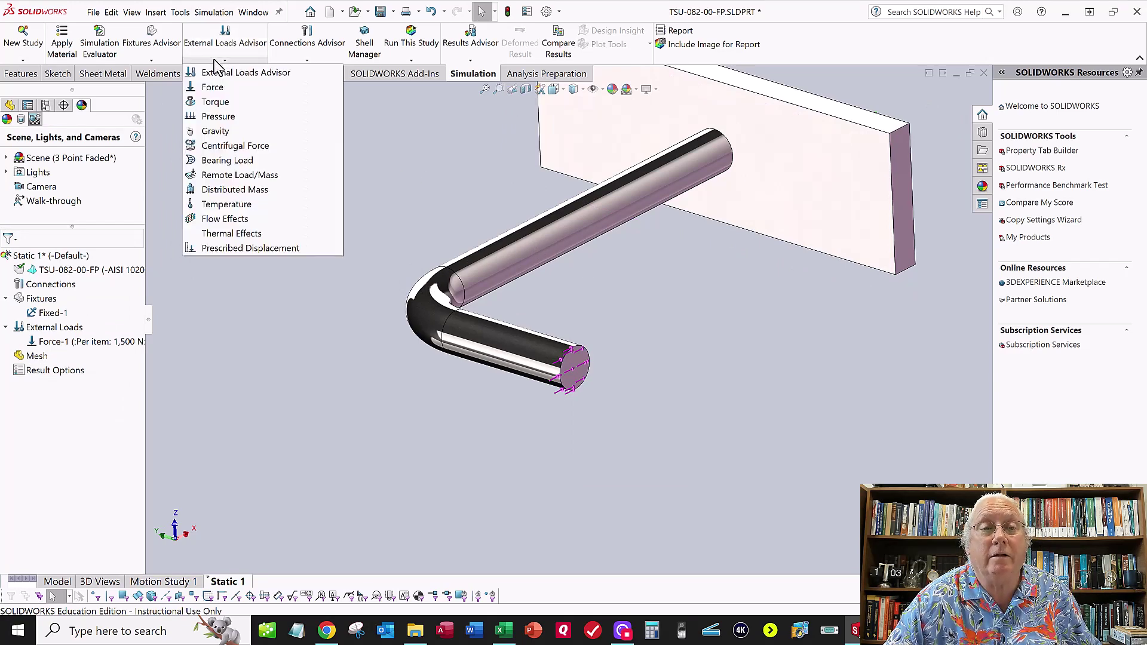
pyautogui.click(227, 88)
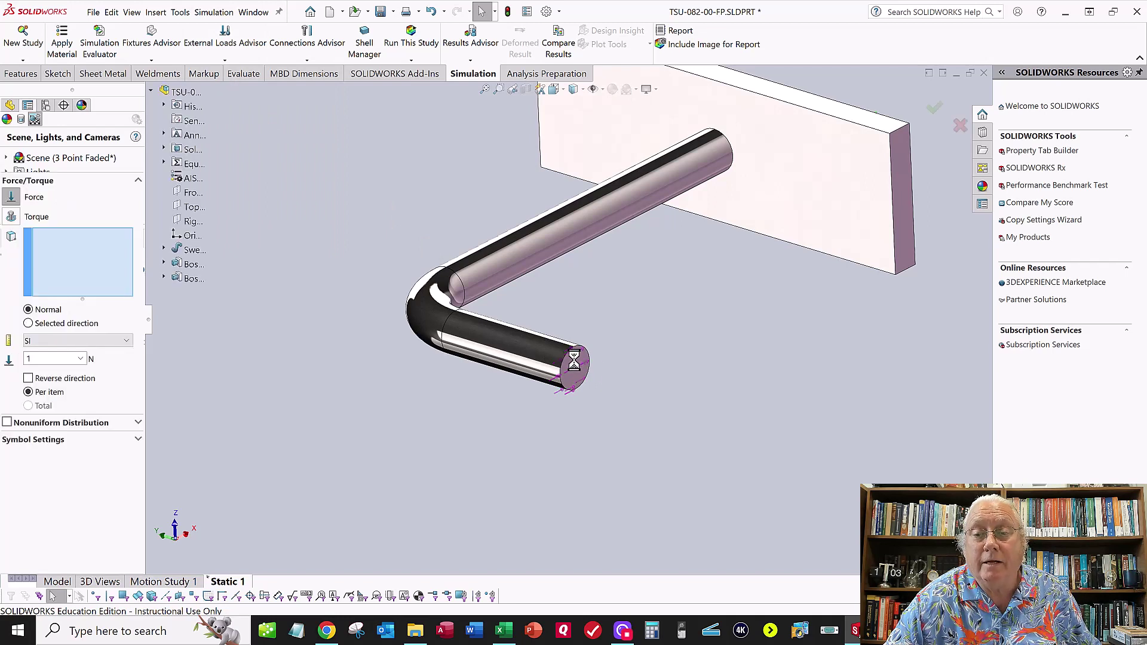
pyautogui.click(575, 360)
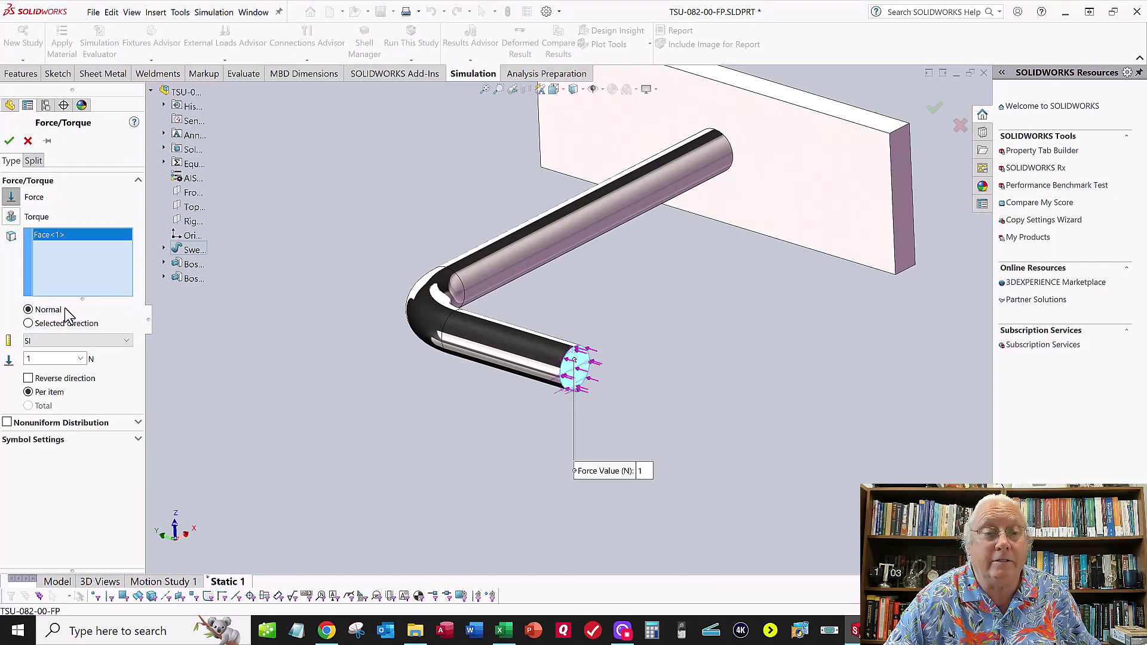
pyautogui.click(29, 323)
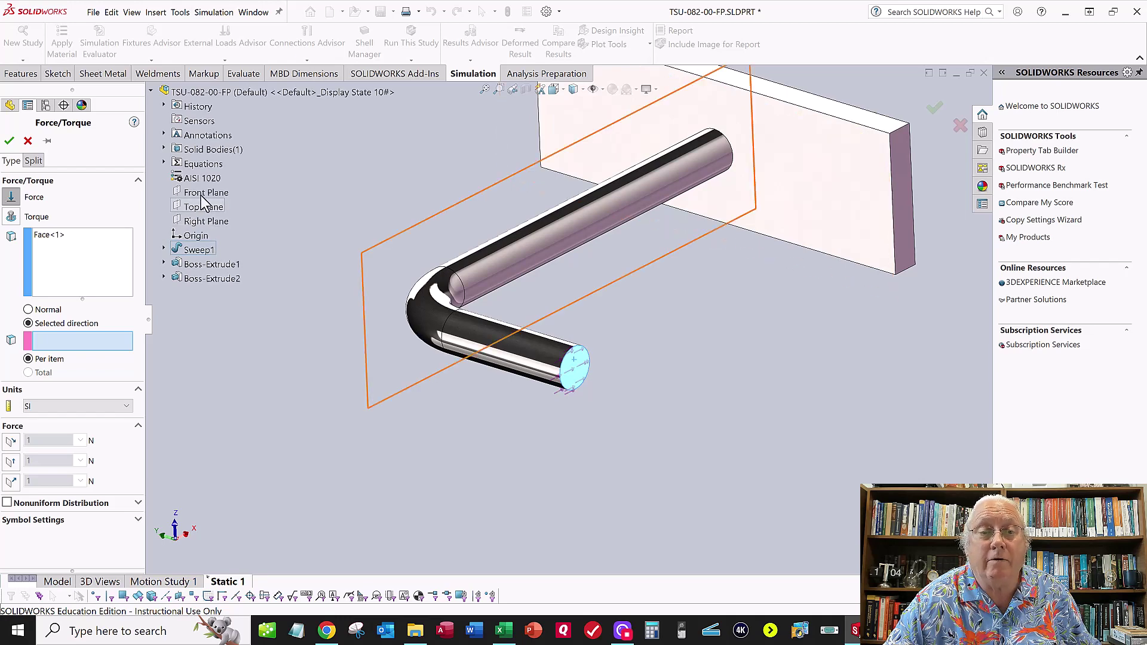
pyautogui.click(202, 192)
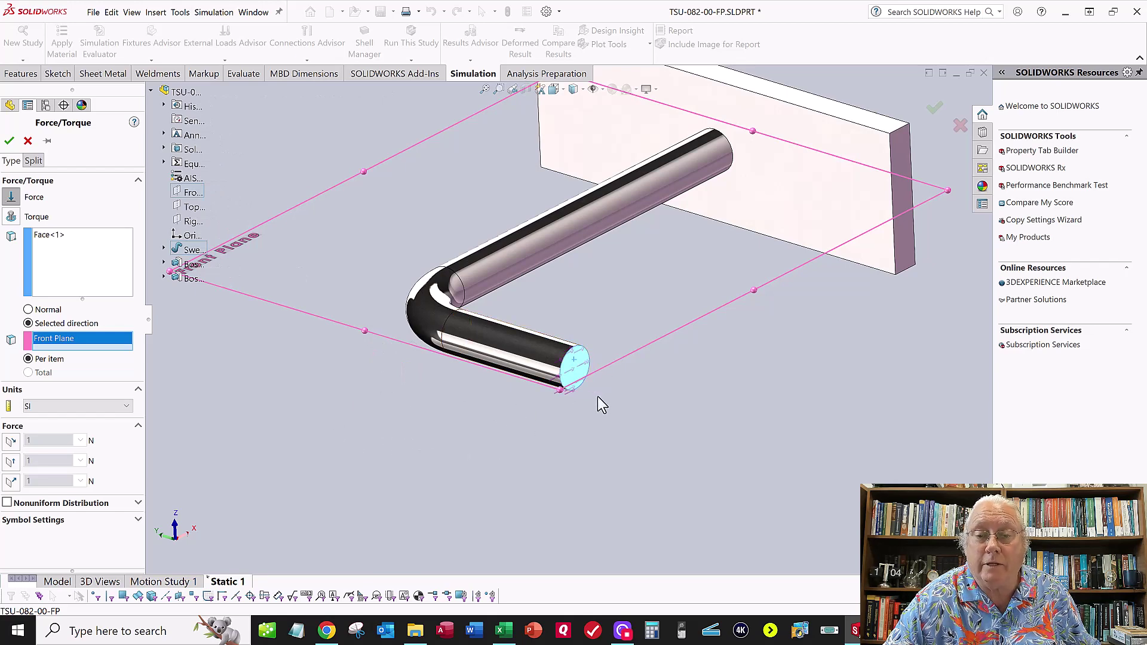
pyautogui.click(11, 482)
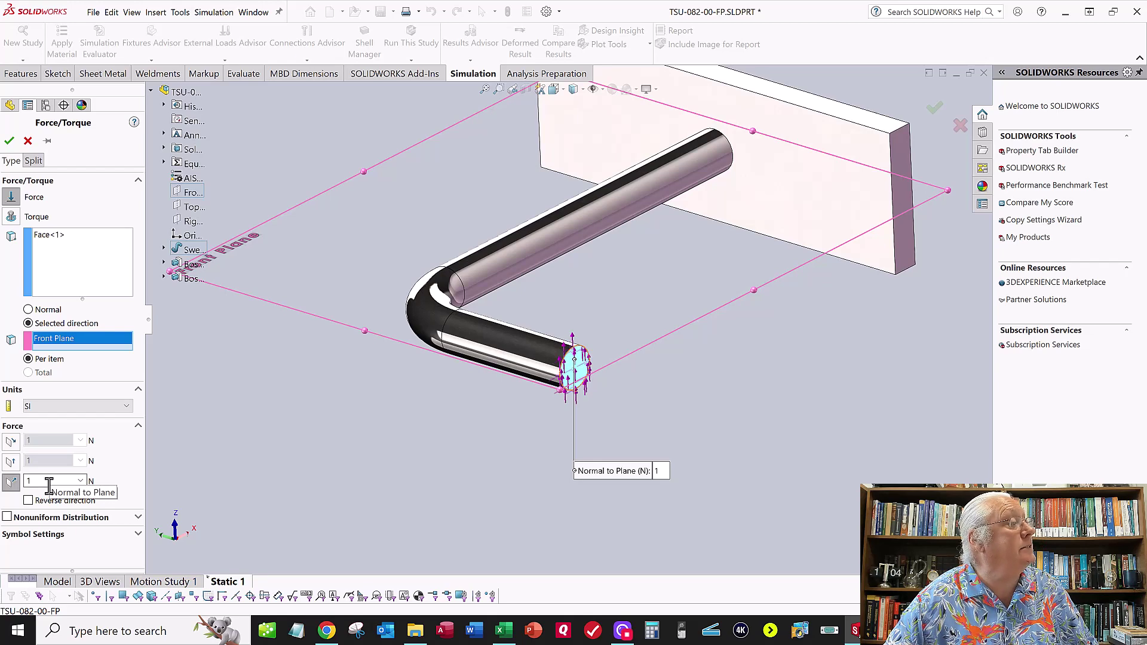
pyautogui.doubleClick(56, 480)
pyautogui.write('1000')
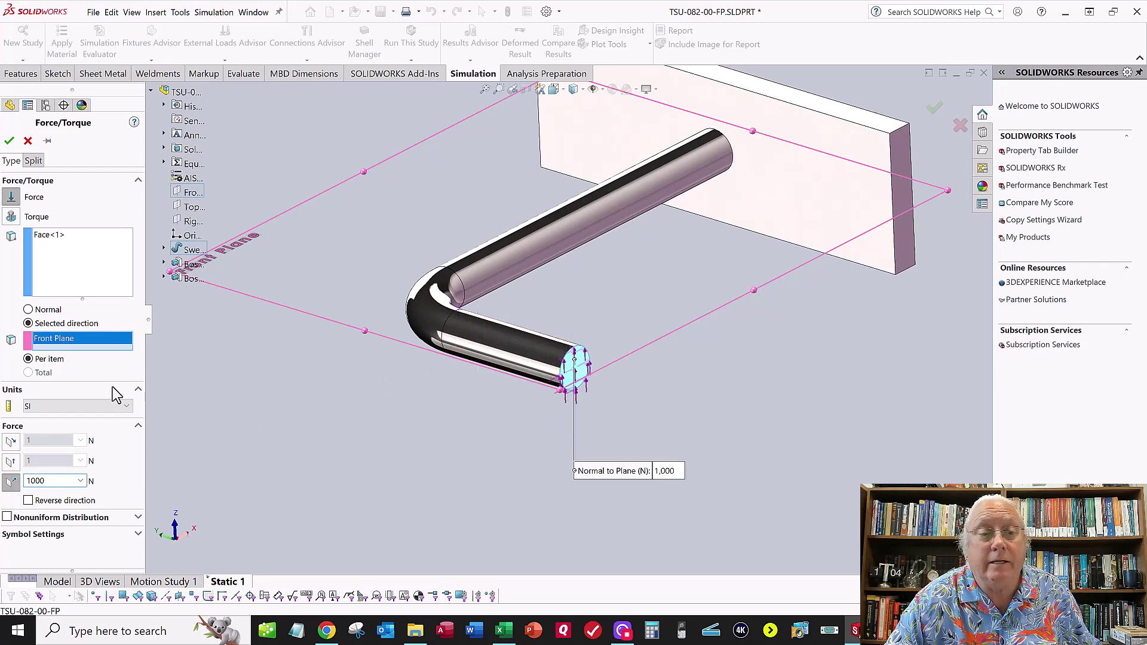
pyautogui.click(9, 141)
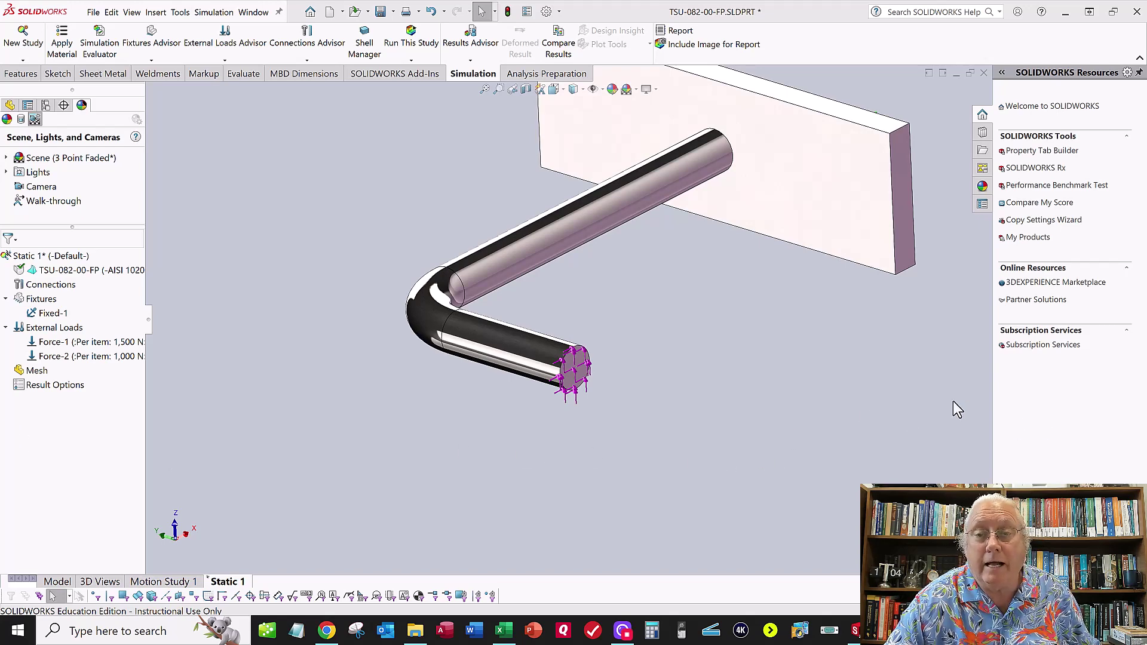
# - Mesh the part at the finest mesh density and inspect the elements at the rod's loaded end
pyautogui.scroll(5, 811, 413)
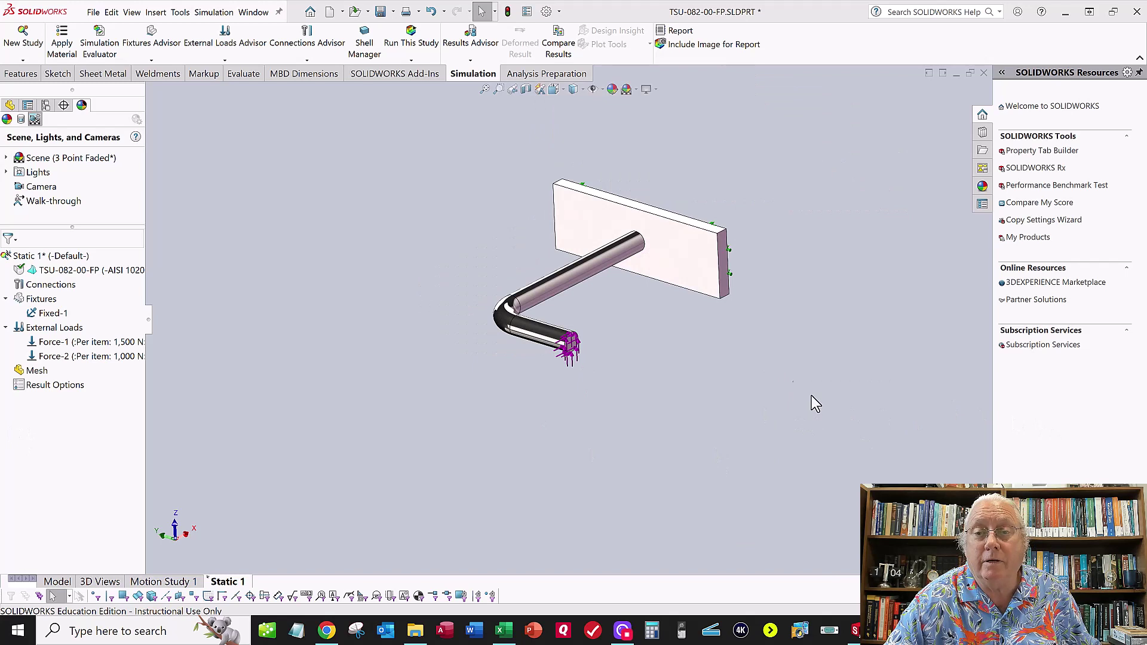
pyautogui.click(411, 61)
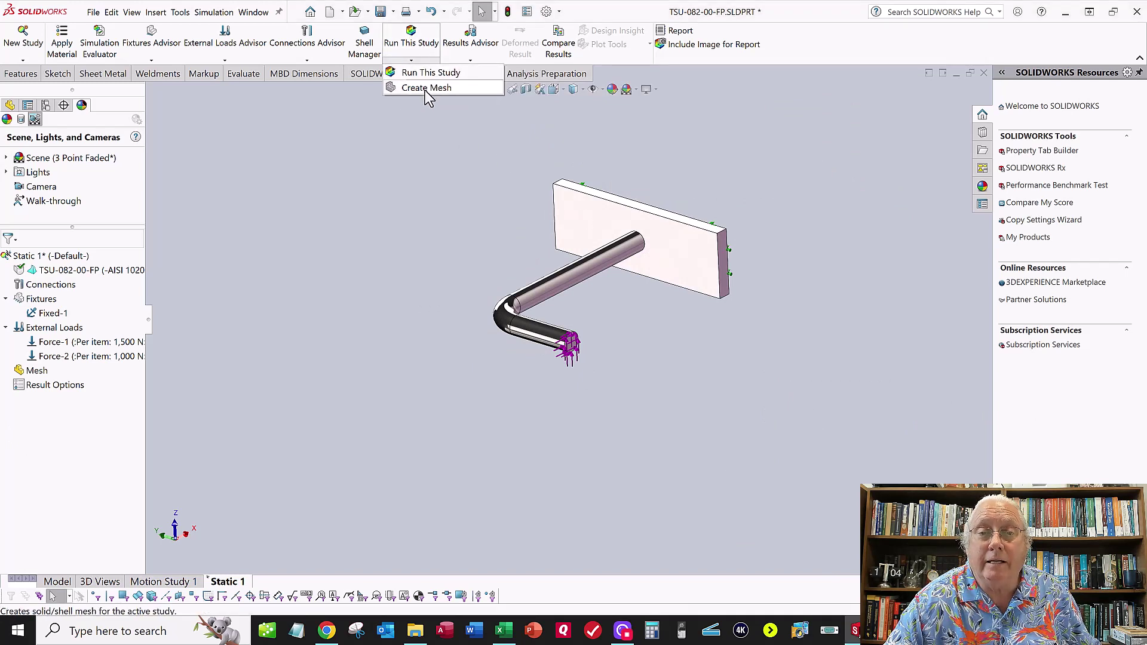
pyautogui.click(425, 88)
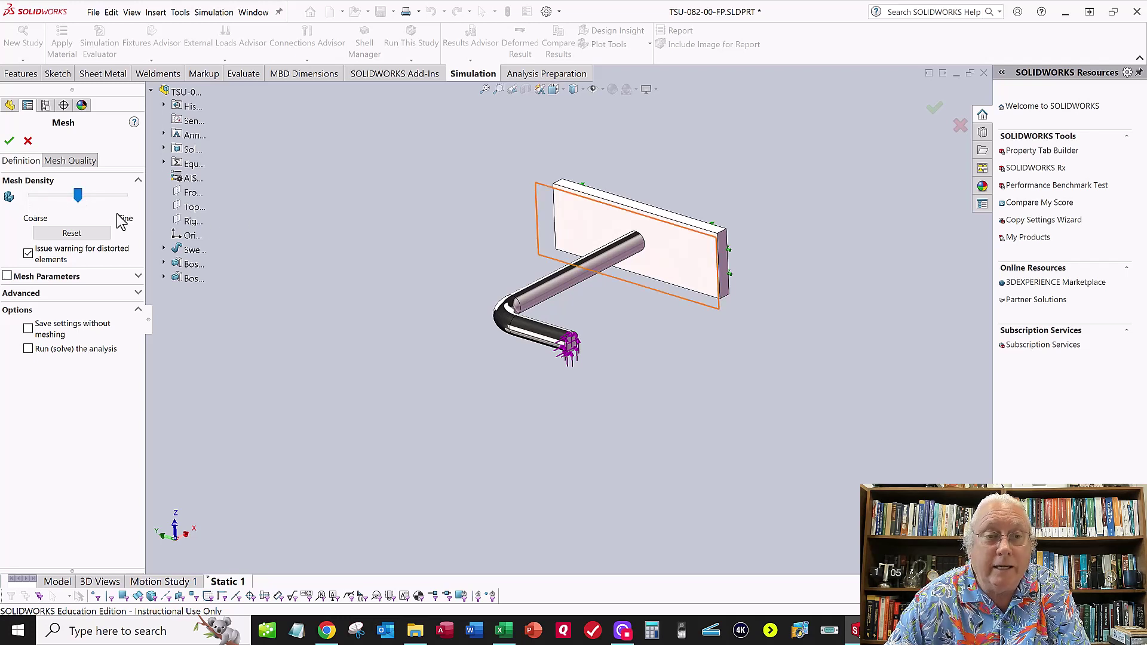
pyautogui.moveTo(79, 196); pyautogui.dragTo(149, 195)
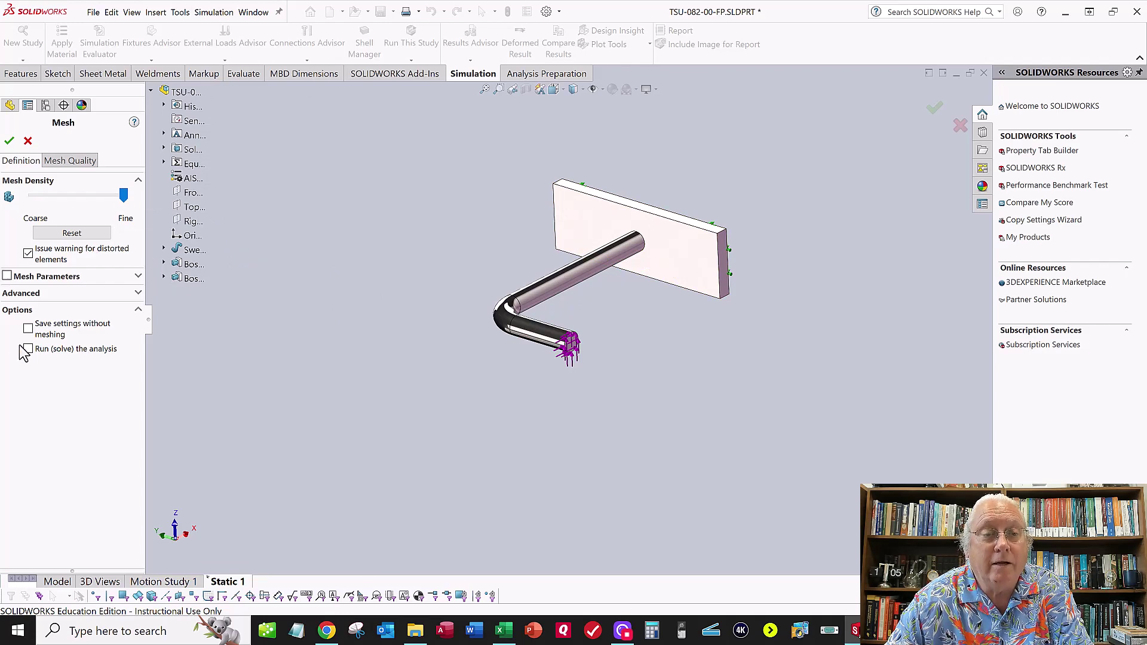
pyautogui.click(9, 141)
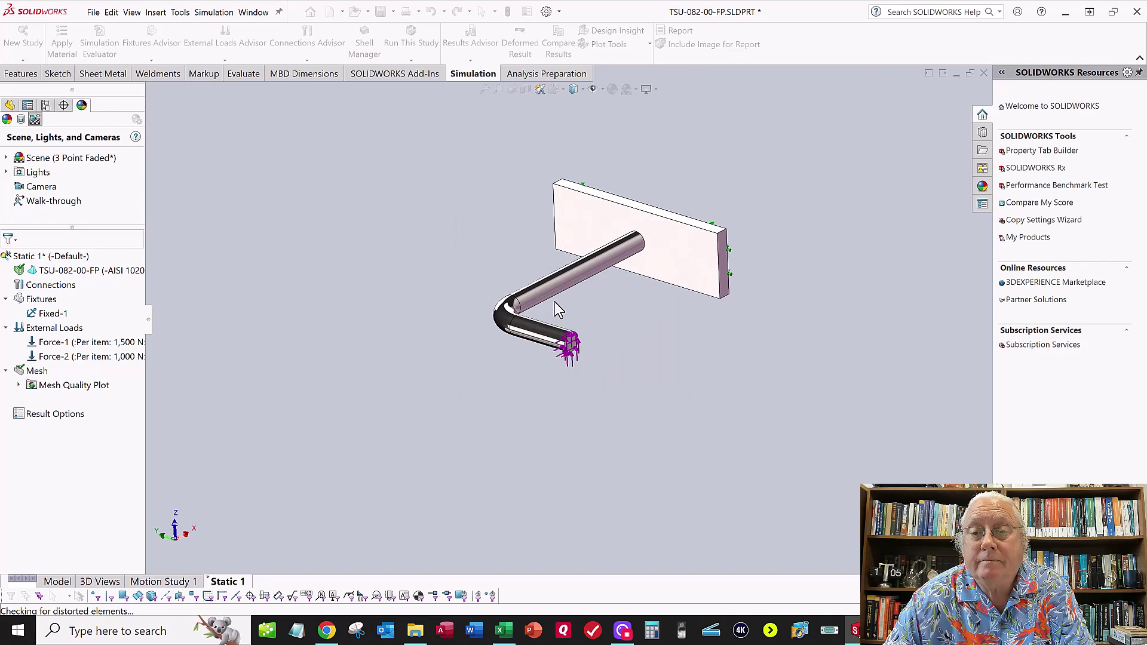
pyautogui.scroll(-5, 571, 335)
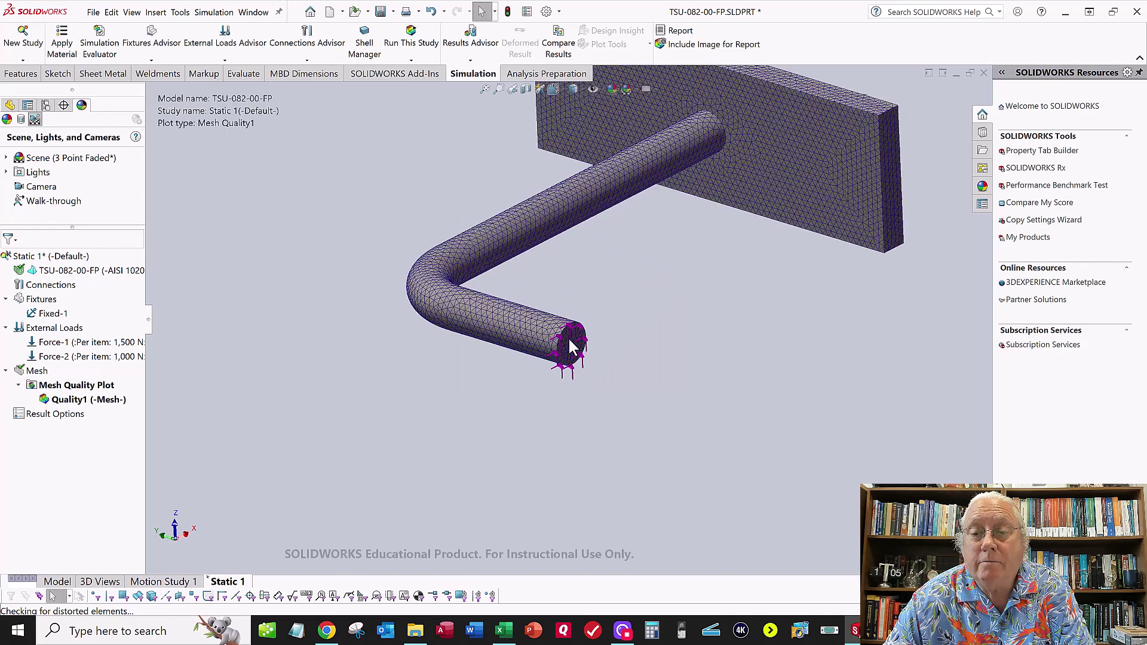
pyautogui.scroll(-2, 567, 347)
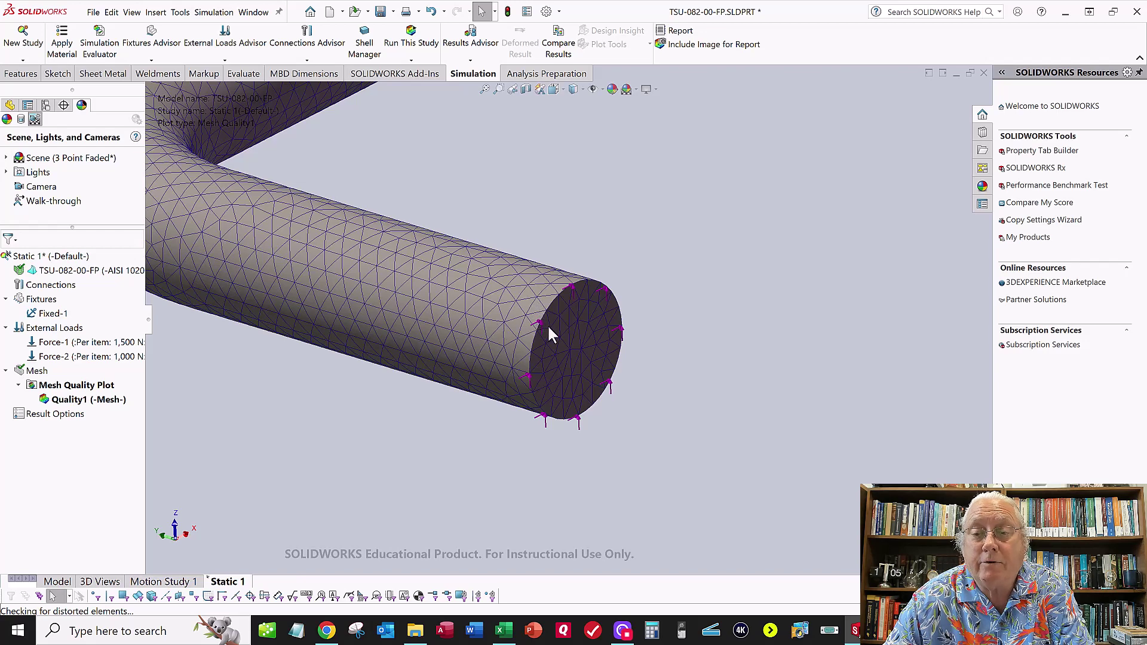
# - Save the meshed part with the whole rod and plate in view
pyautogui.moveTo(547, 324)
pyautogui.mouseDown(button='middle')
pyautogui.moveTo(502, 268)
pyautogui.moveTo(546, 325)
pyautogui.mouseUp(button='middle')
pyautogui.scroll(8, 555, 354)
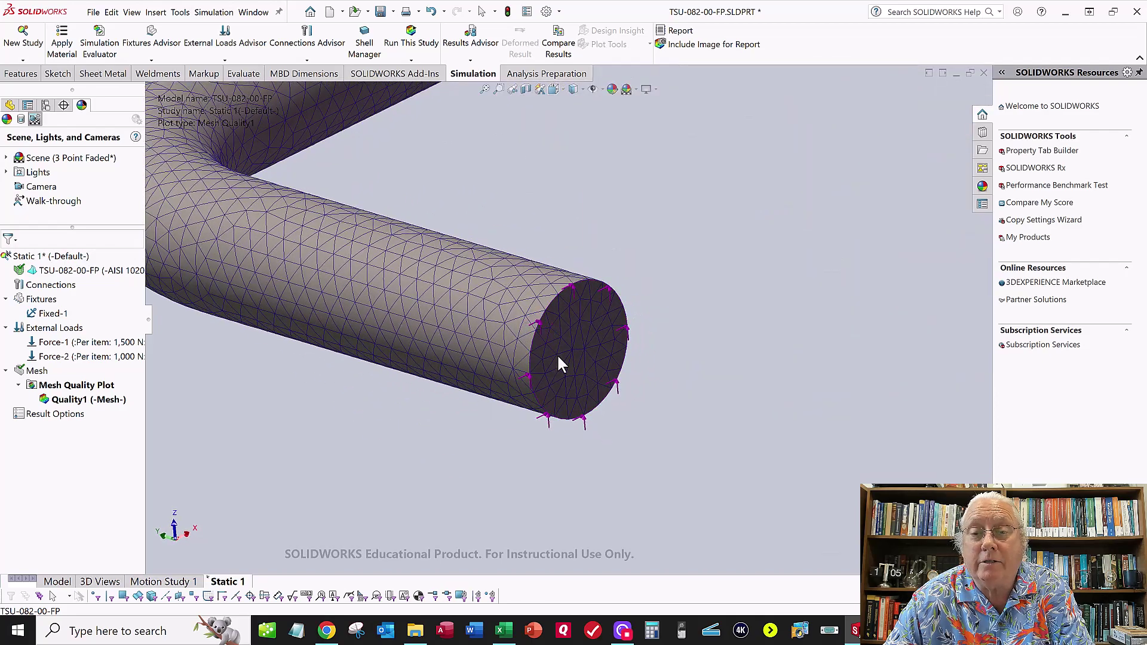
pyautogui.moveTo(633, 204)
pyautogui.mouseDown(button='middle')
pyautogui.moveTo(626, 182)
pyautogui.moveTo(650, 192)
pyautogui.moveTo(607, 182)
pyautogui.moveTo(627, 191)
pyautogui.mouseUp(button='middle')
pyautogui.scroll(1, 625, 167)
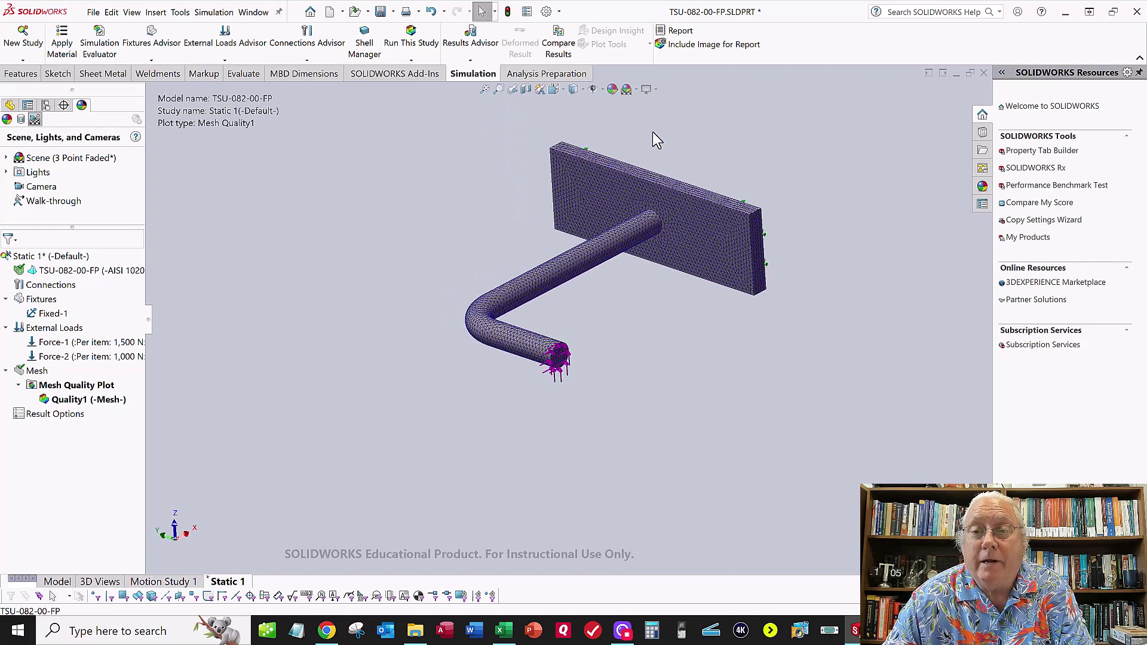
pyautogui.scroll(-1, 627, 156)
pyautogui.moveTo(391, 339); pyautogui.dragTo(407, 177, button='middle')
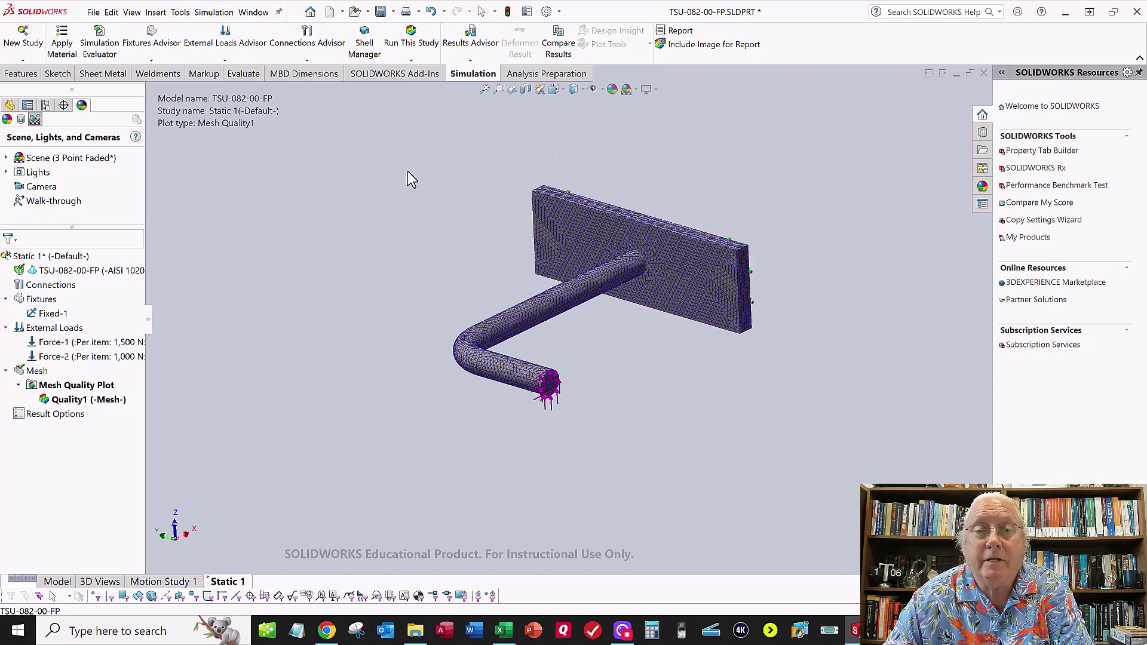
pyautogui.click(93, 12)
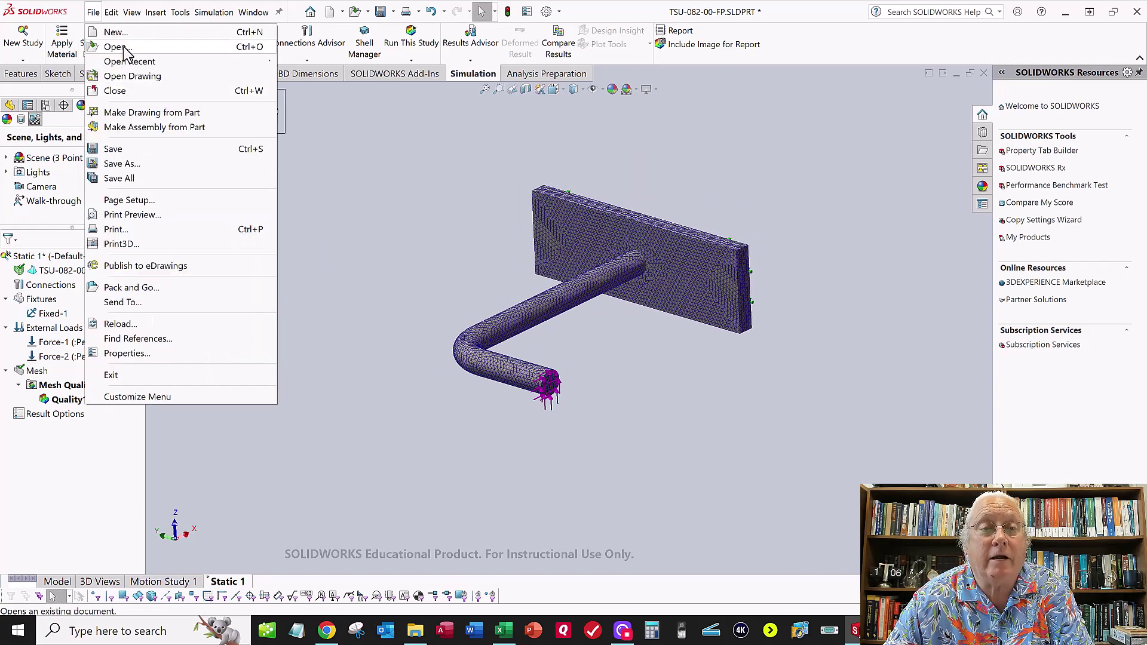
pyautogui.click(123, 150)
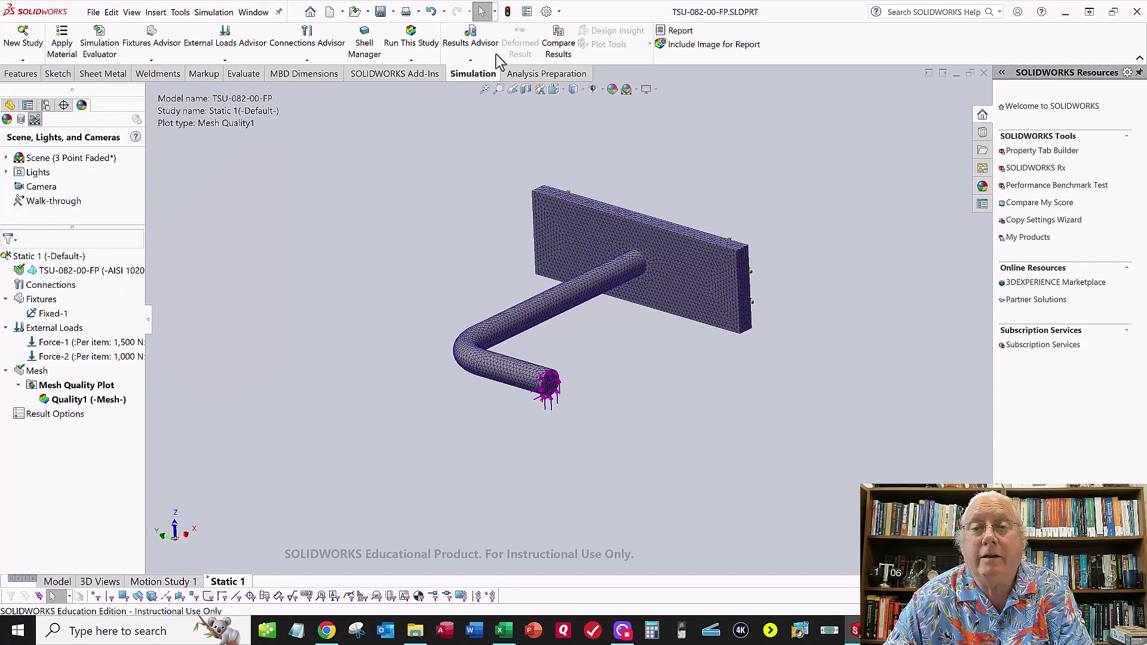
# - Run the static study and display its von Mises stress plot on the undeformed shape
pyautogui.click(418, 45)
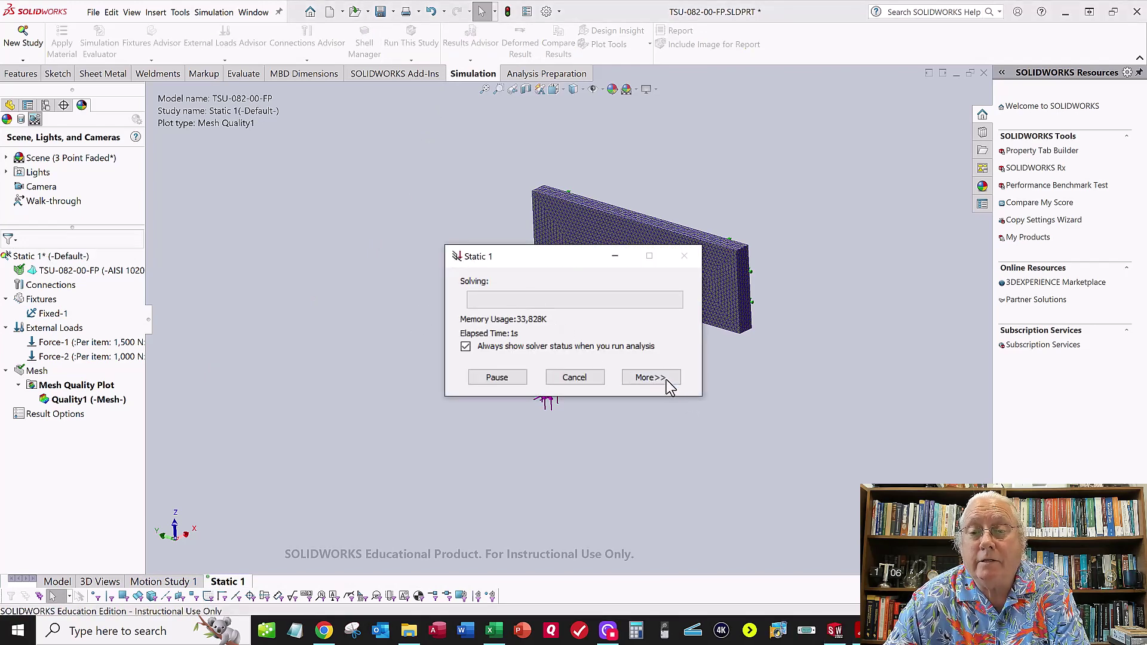
pyautogui.moveTo(552, 253); pyautogui.dragTo(397, 158)
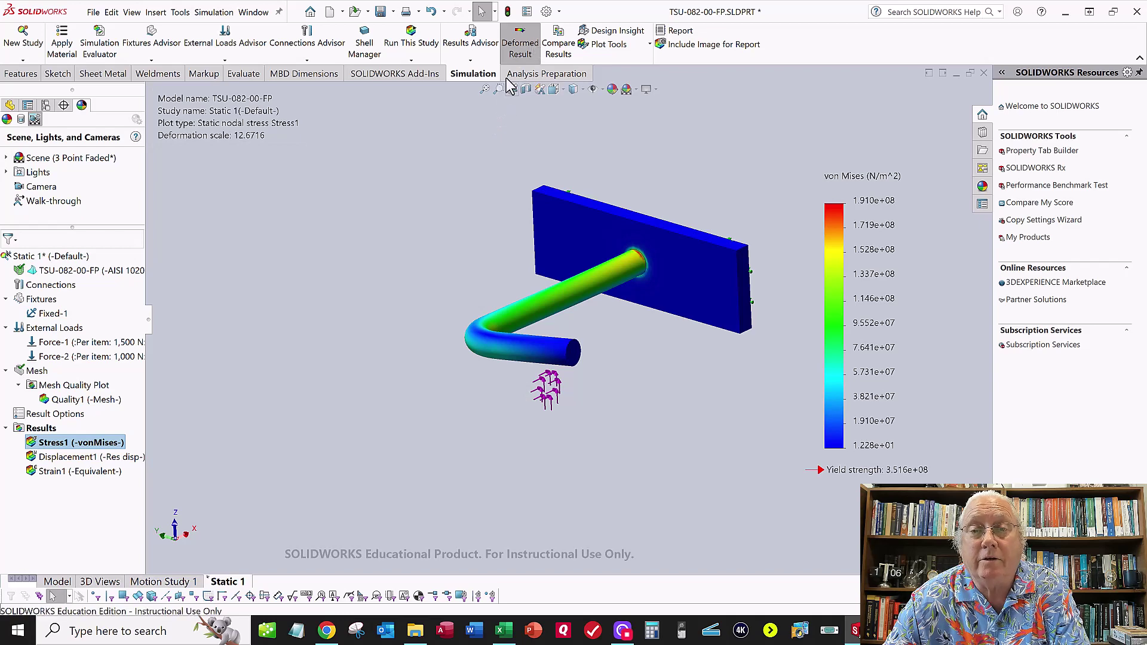
pyautogui.click(521, 49)
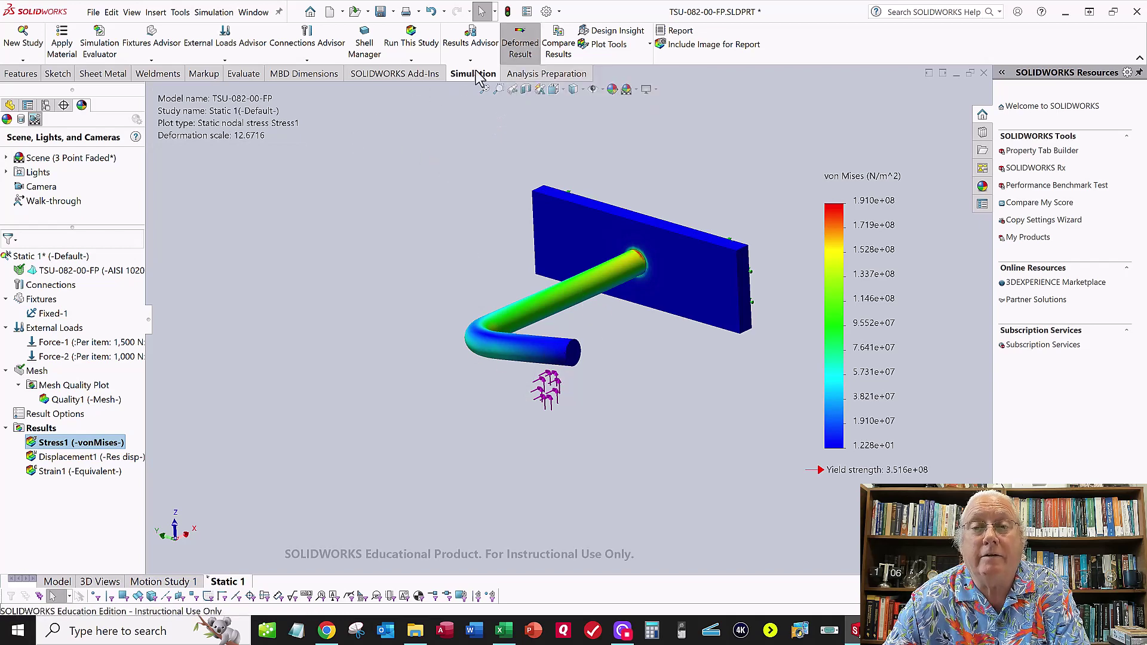
pyautogui.click(521, 47)
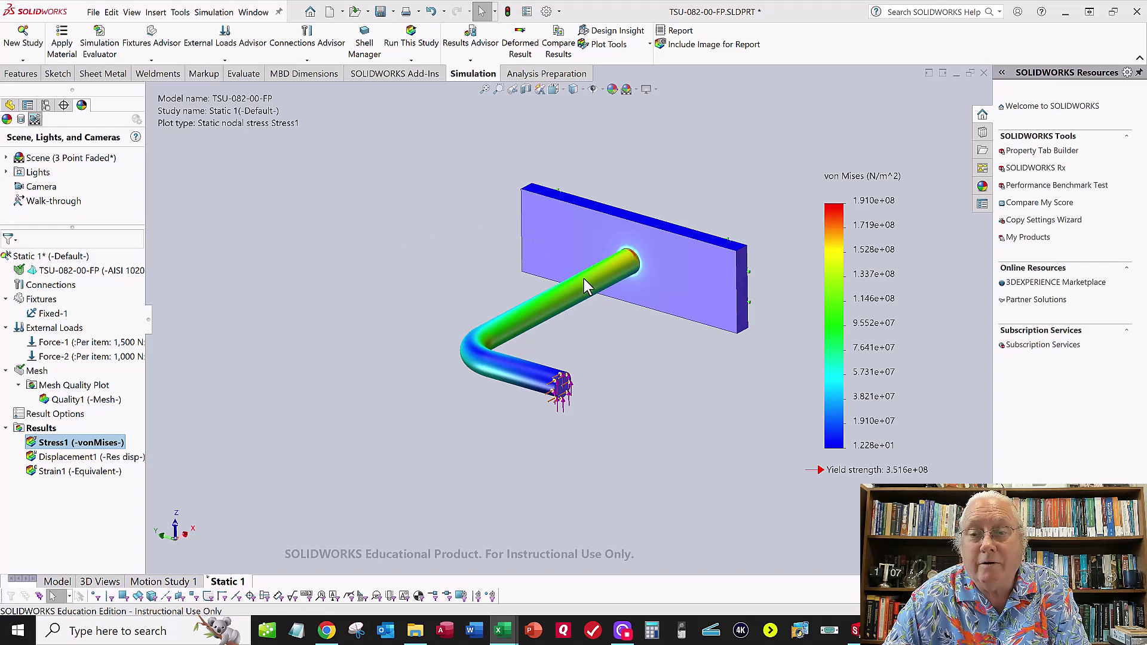
pyautogui.scroll(-2, 609, 271)
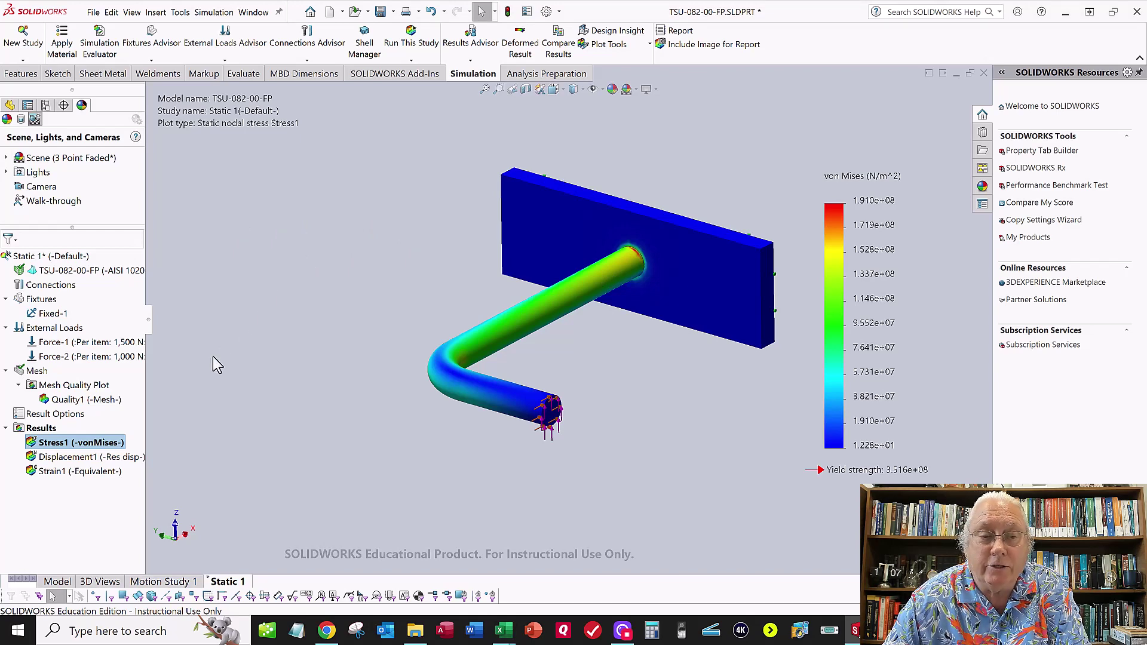
# - Define a new stress plot of SX: X Normal Stress in N/mm^2 (MPa)
pyautogui.rightClick(43, 429)
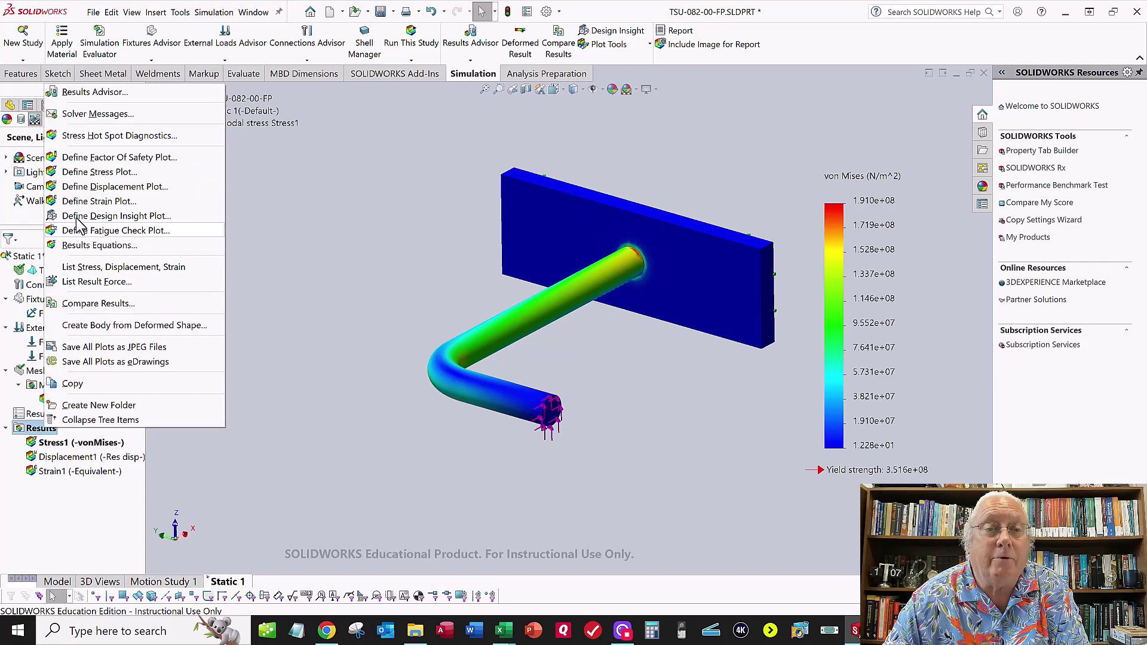
pyautogui.click(84, 174)
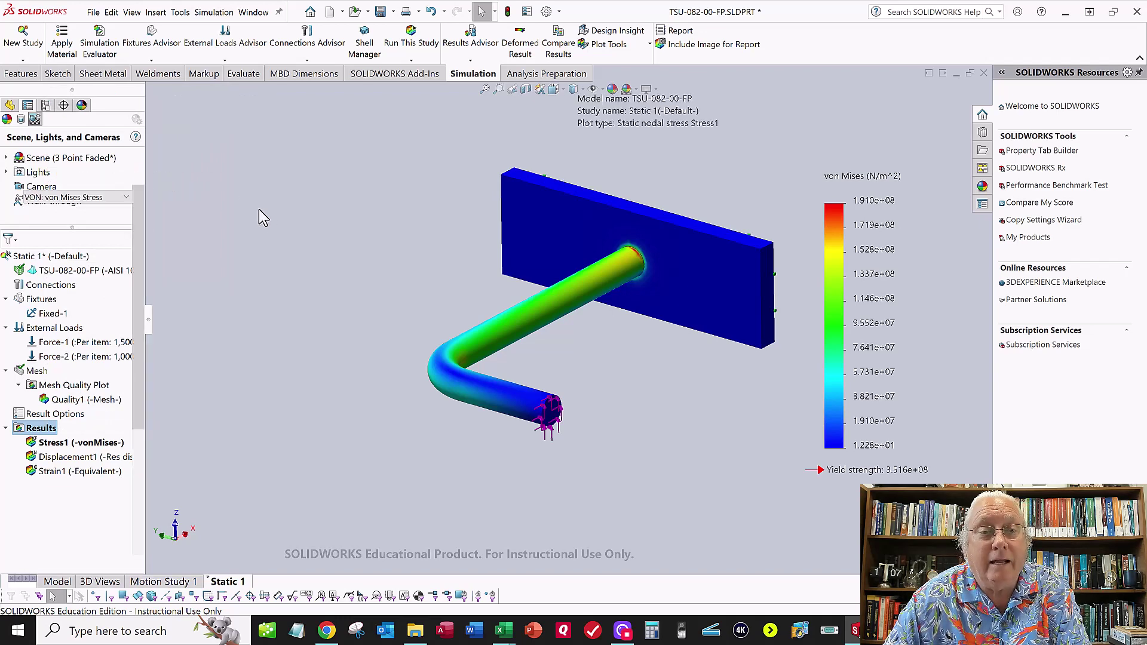
pyautogui.click(51, 198)
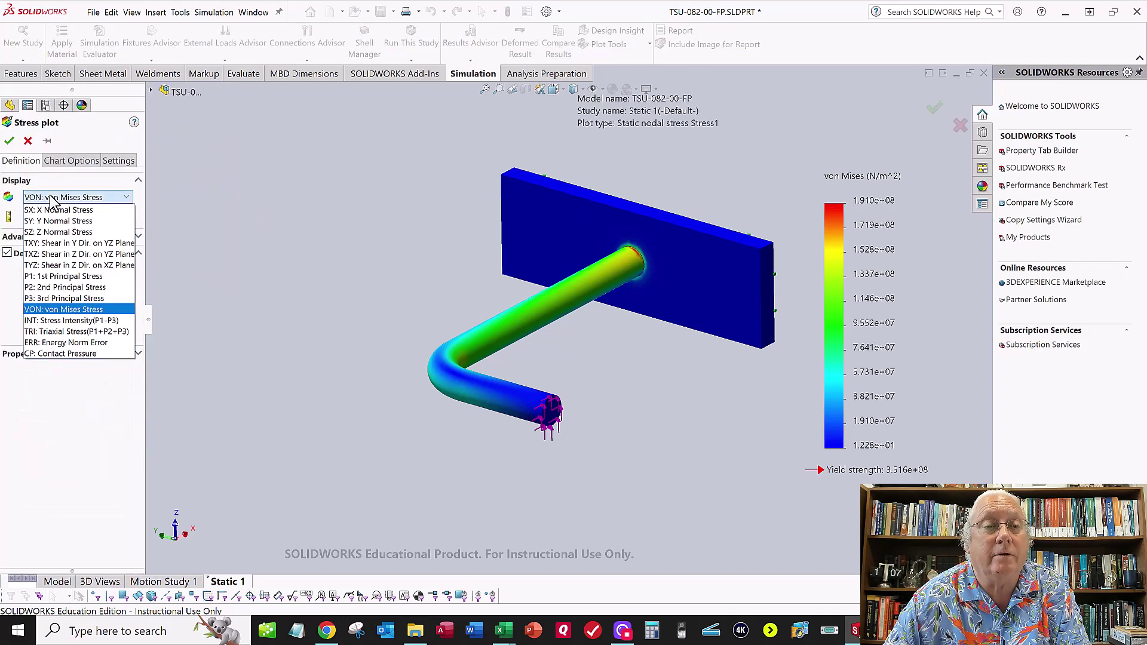
pyautogui.click(77, 211)
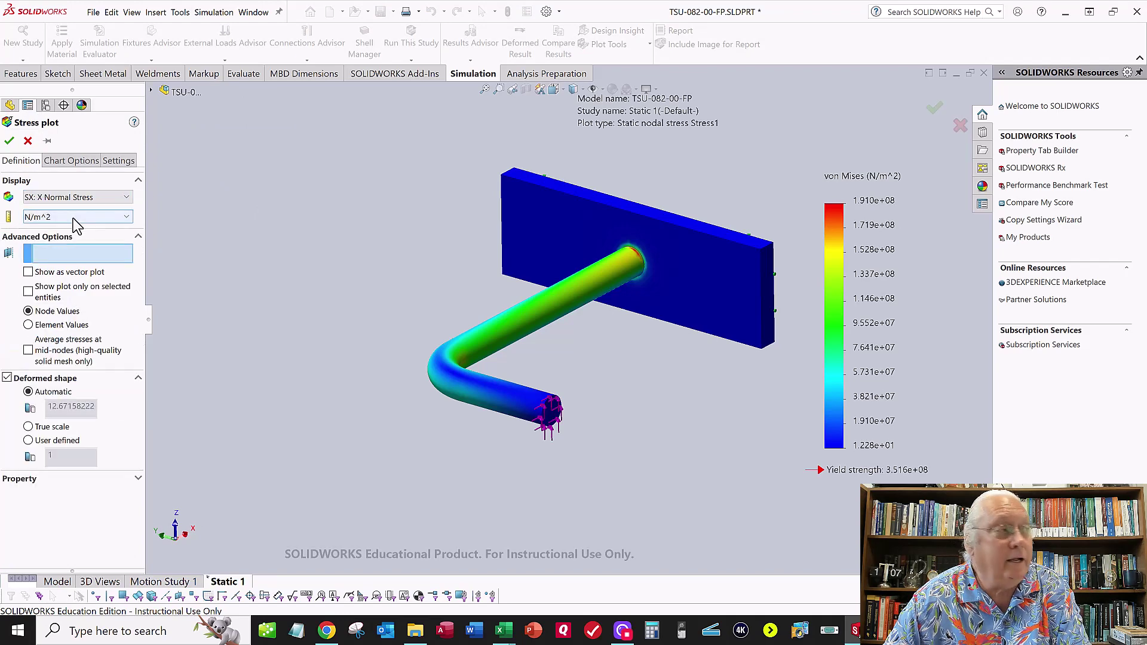
pyautogui.click(73, 217)
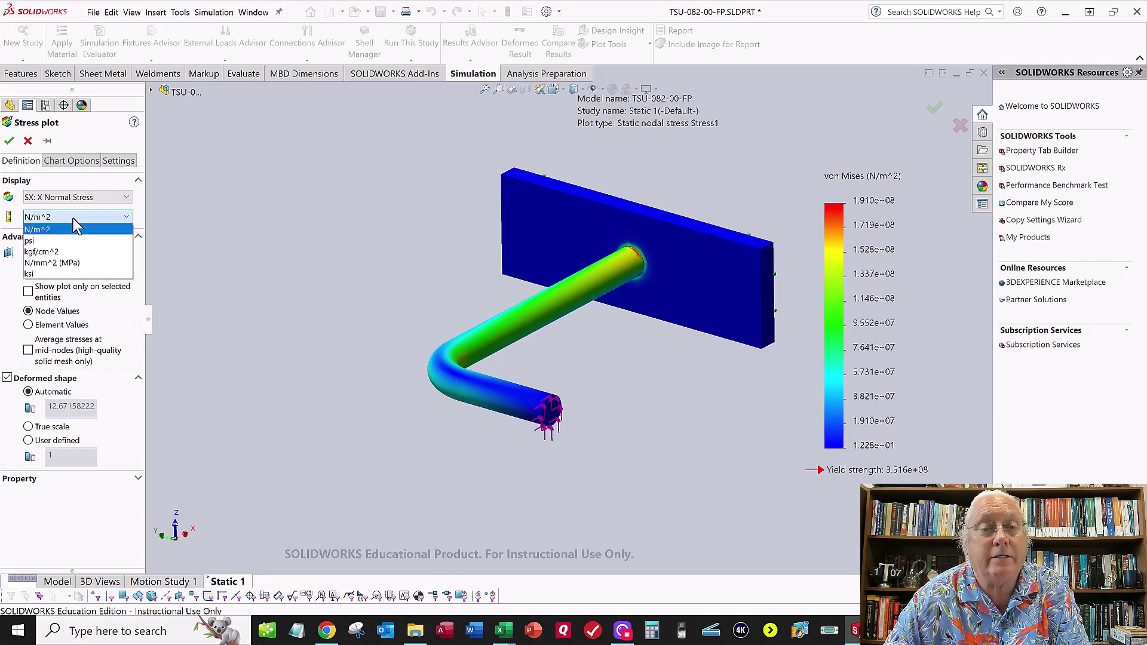
pyautogui.click(70, 263)
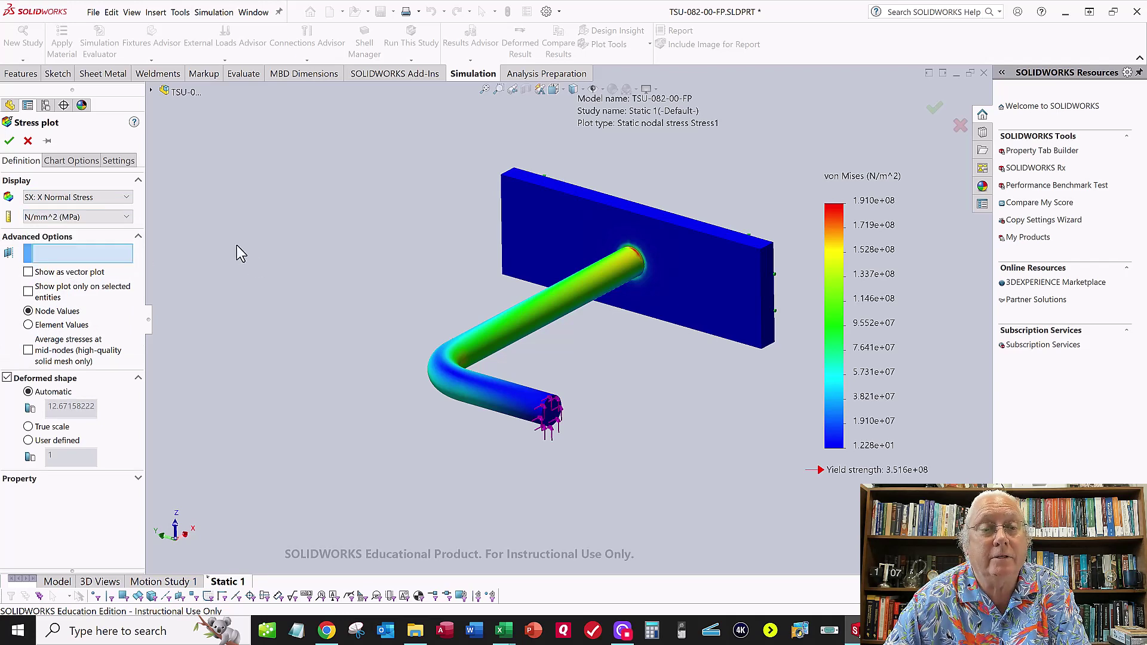
pyautogui.click(9, 140)
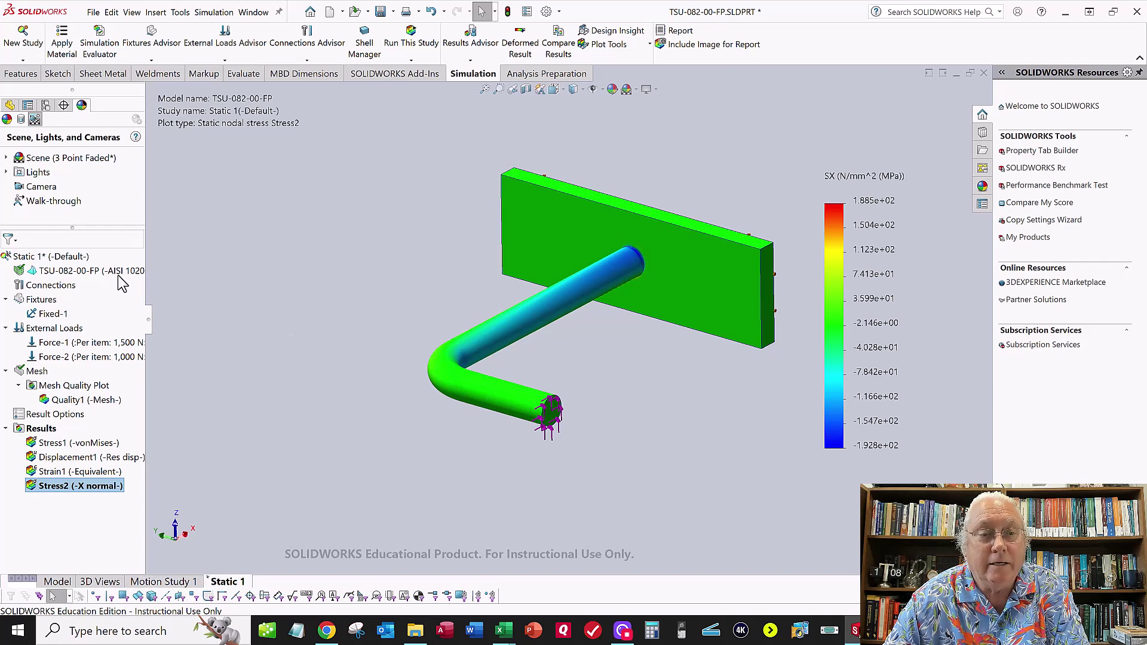
pyautogui.rightClick(48, 429)
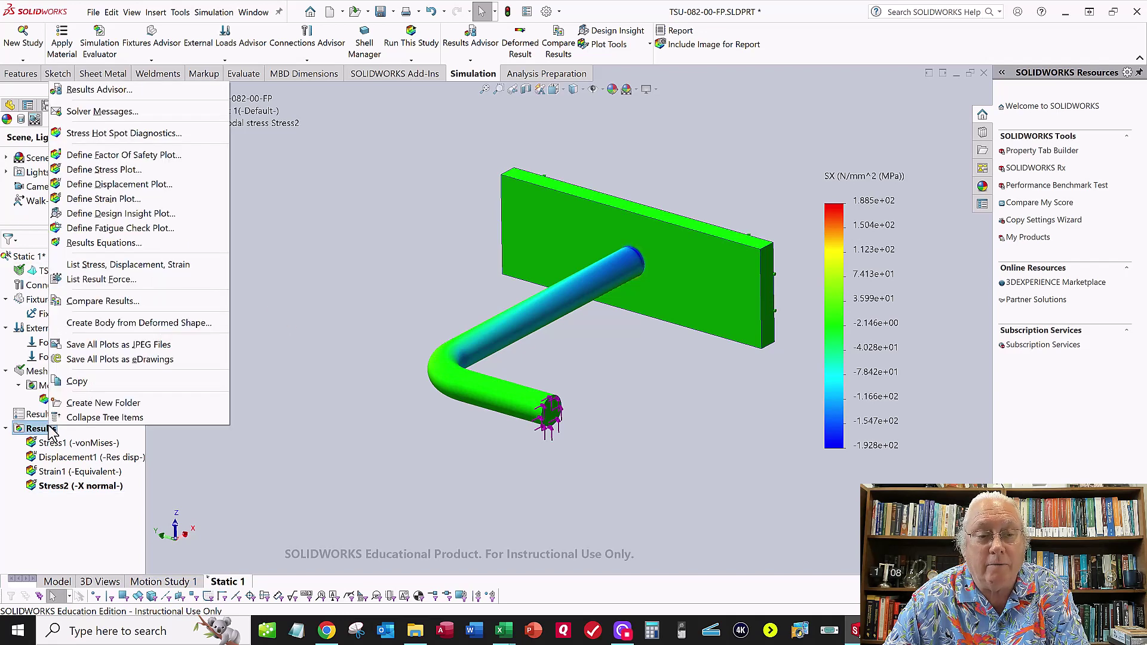
pyautogui.click(113, 169)
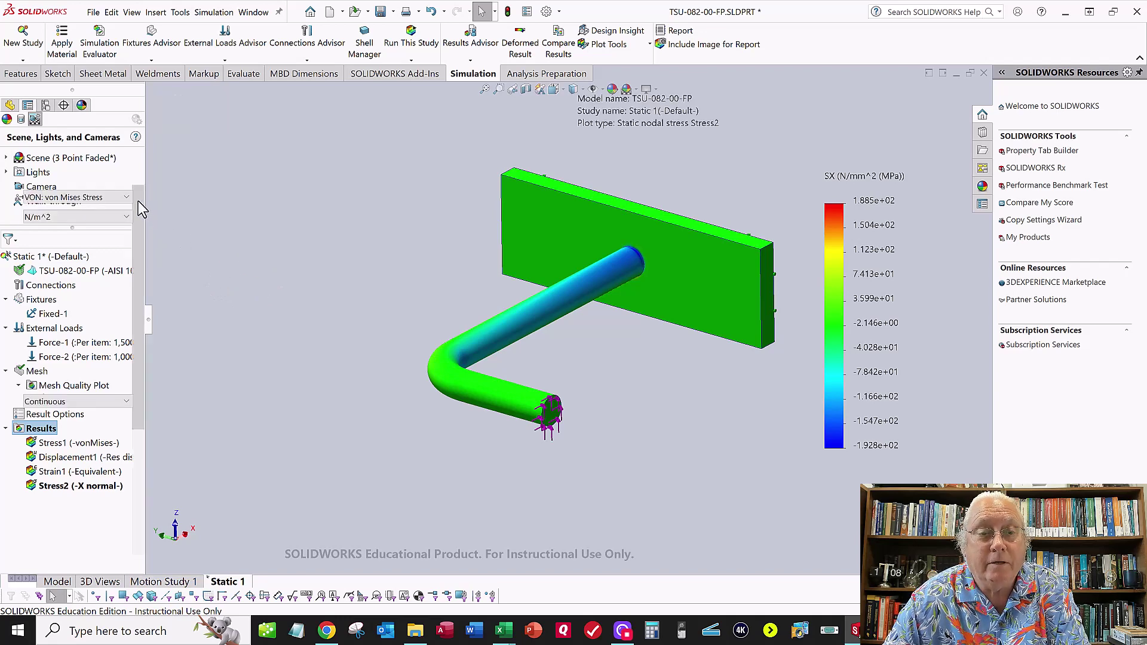
pyautogui.click(85, 200)
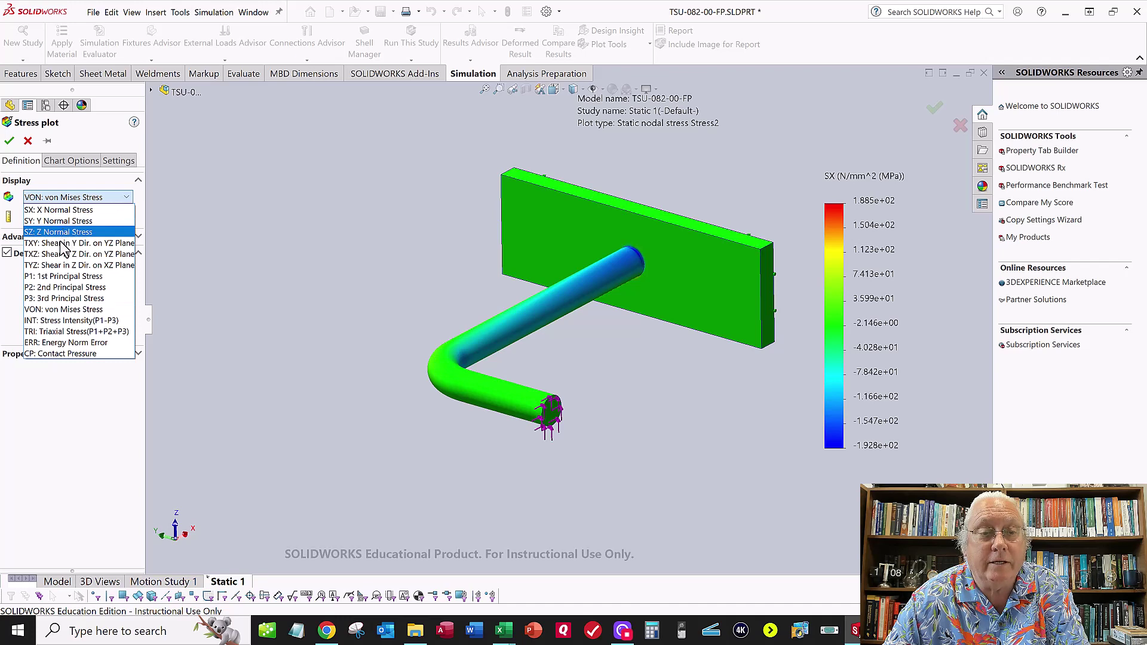
pyautogui.click(214, 219)
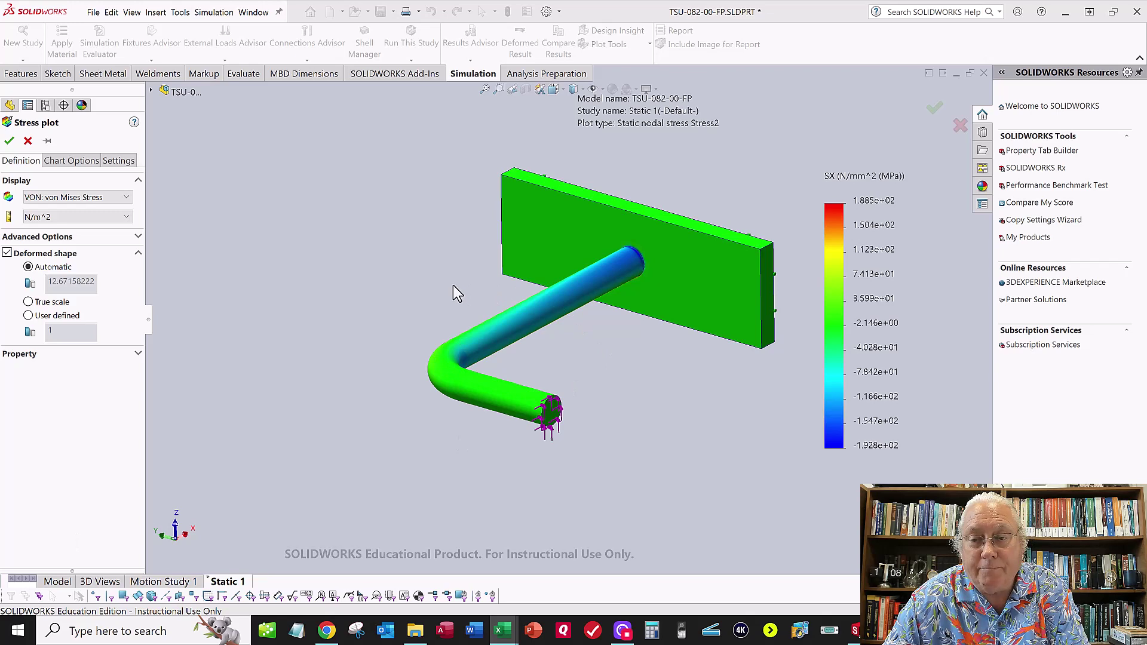
pyautogui.click(23, 144)
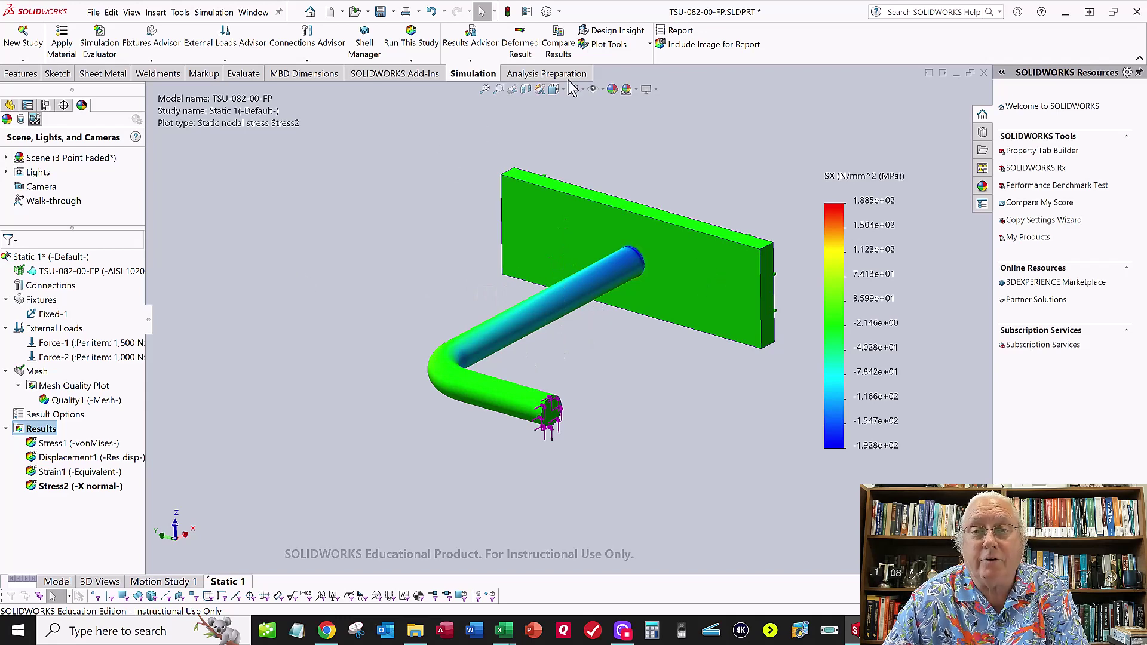
# - Section-clip the X normal stress plot at the Right Plane with 0 mm offset, reversed to keep the plate side
pyautogui.click(611, 46)
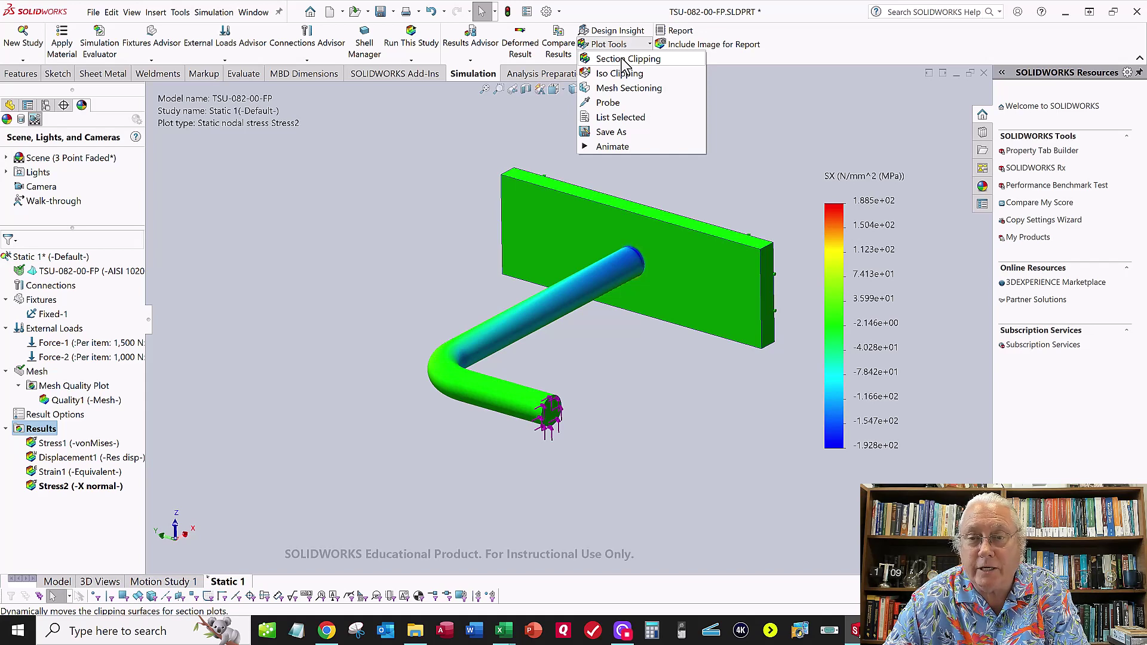
pyautogui.click(622, 59)
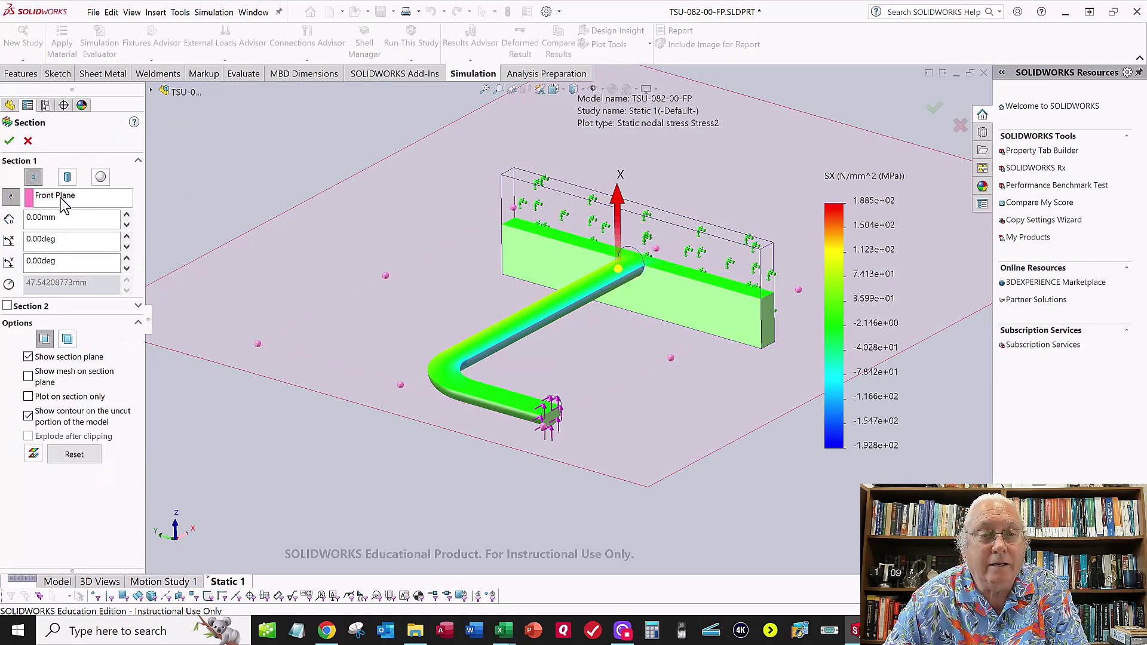
pyautogui.click(61, 199)
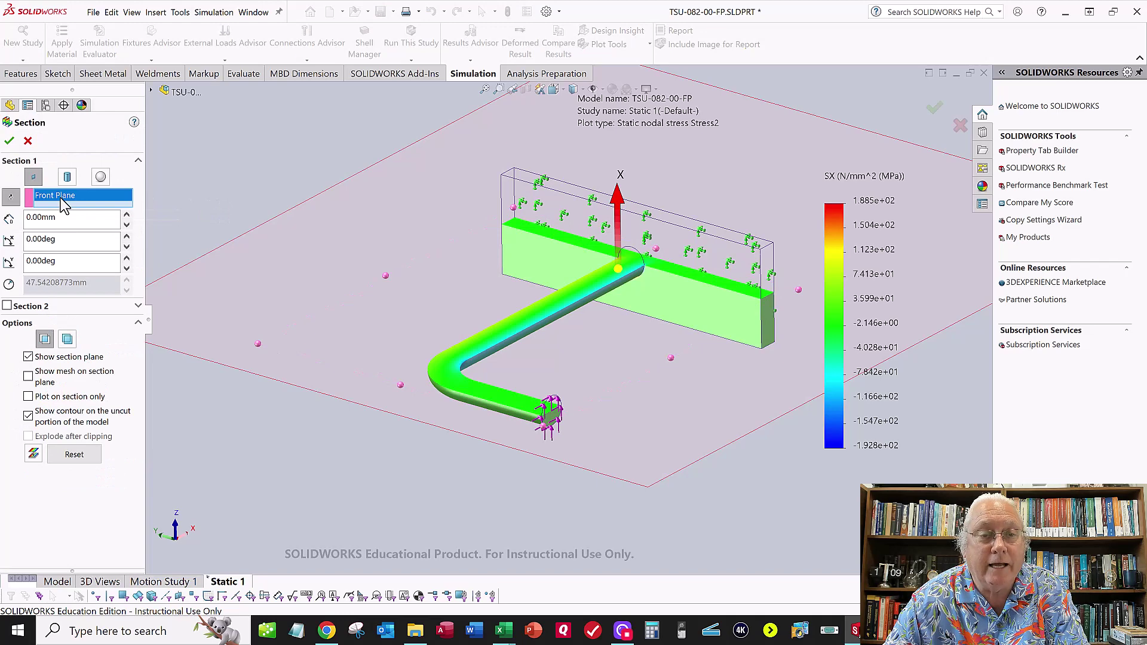
pyautogui.rightClick(60, 199)
pyautogui.click(168, 156)
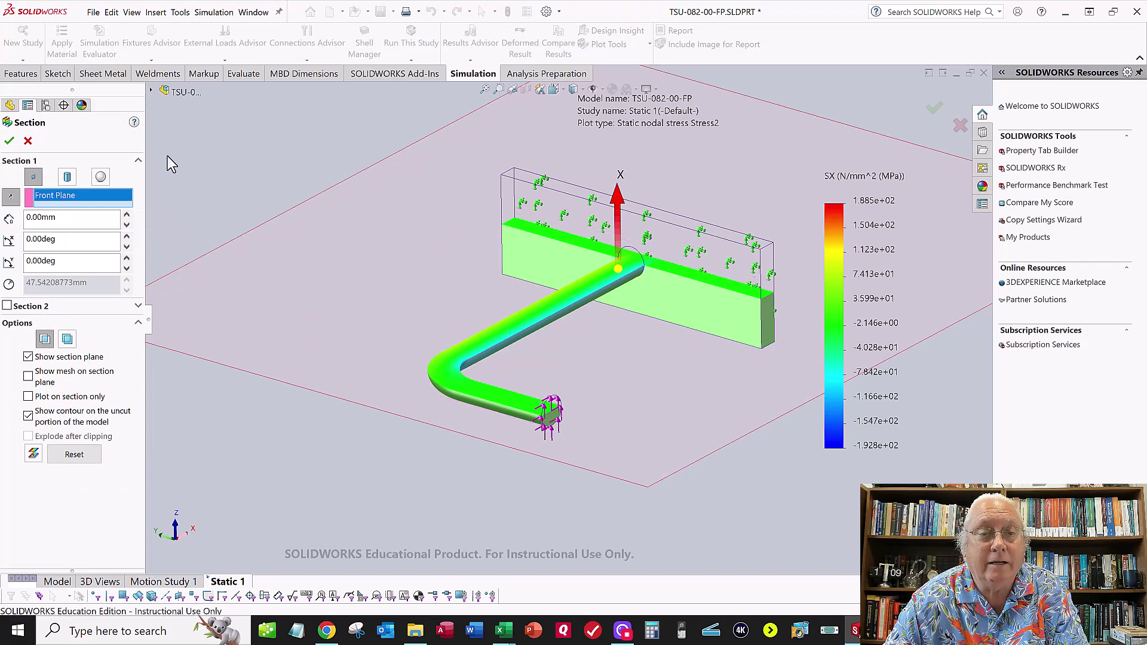
pyautogui.click(152, 93)
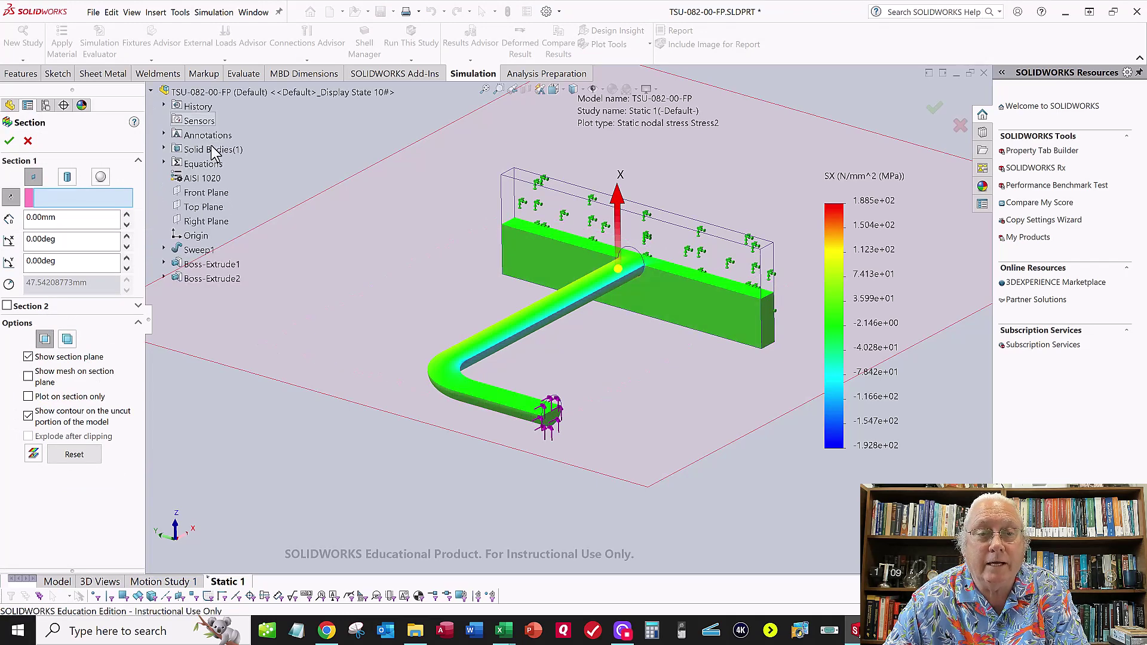
pyautogui.click(203, 222)
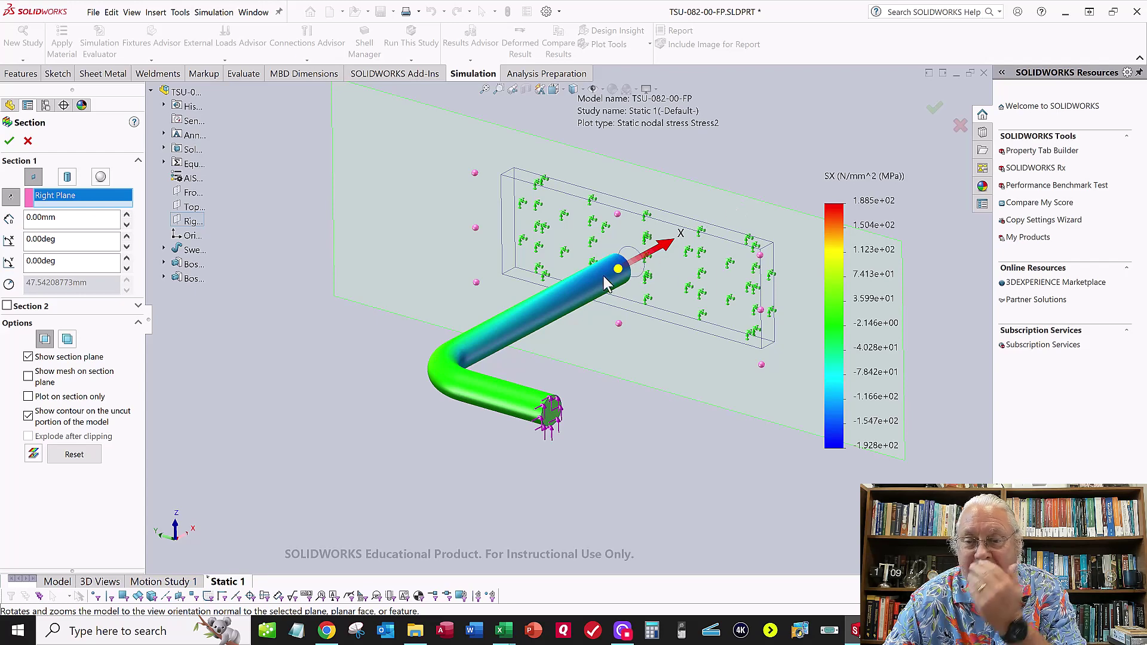
pyautogui.click(11, 197)
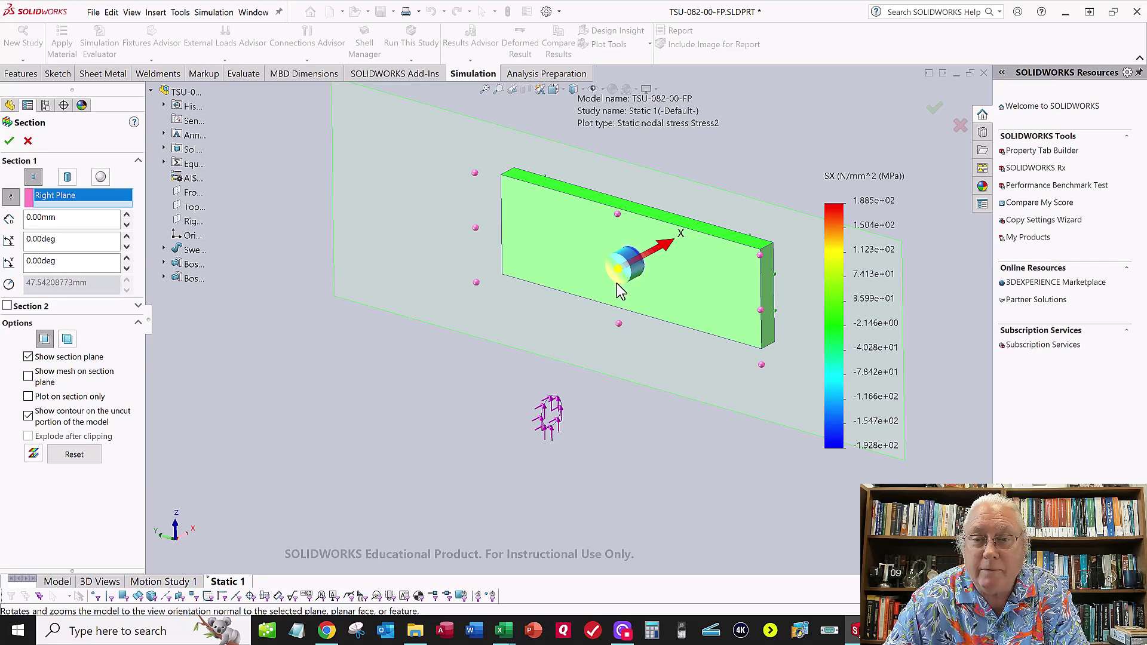
# - Compare the cut rod face with the stress element "A" location in the TSU-082-XX-FP.pdf sketch in Acrobat, then return to the section
pyautogui.scroll(-5, 614, 274)
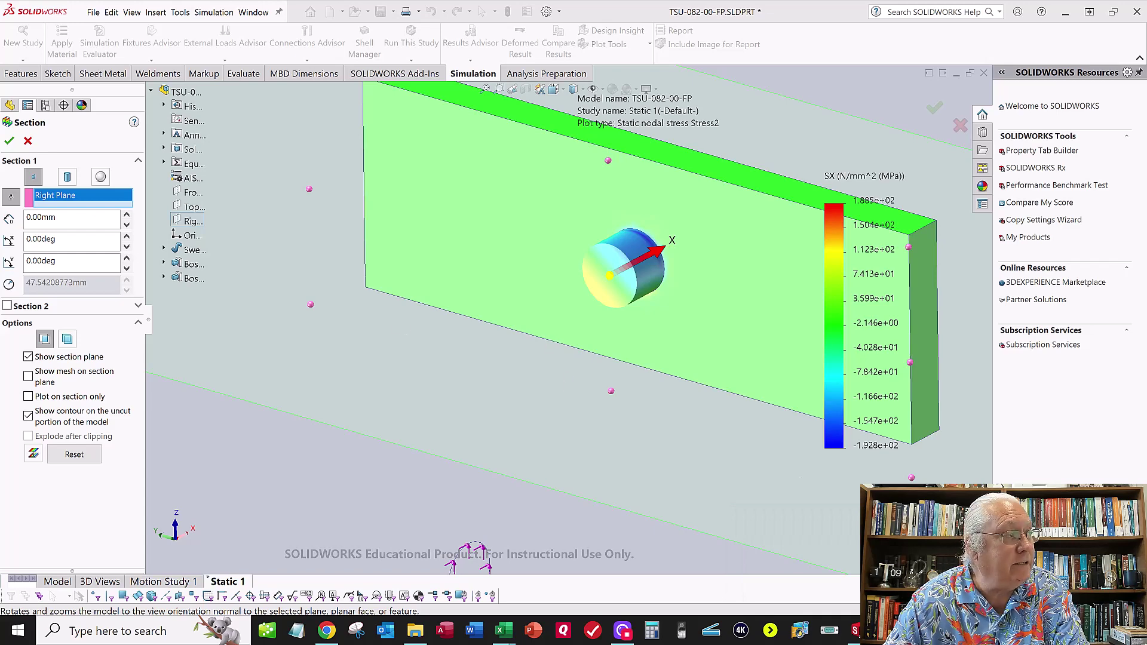
pyautogui.moveTo(1, 274); pyautogui.dragTo(418, 274)
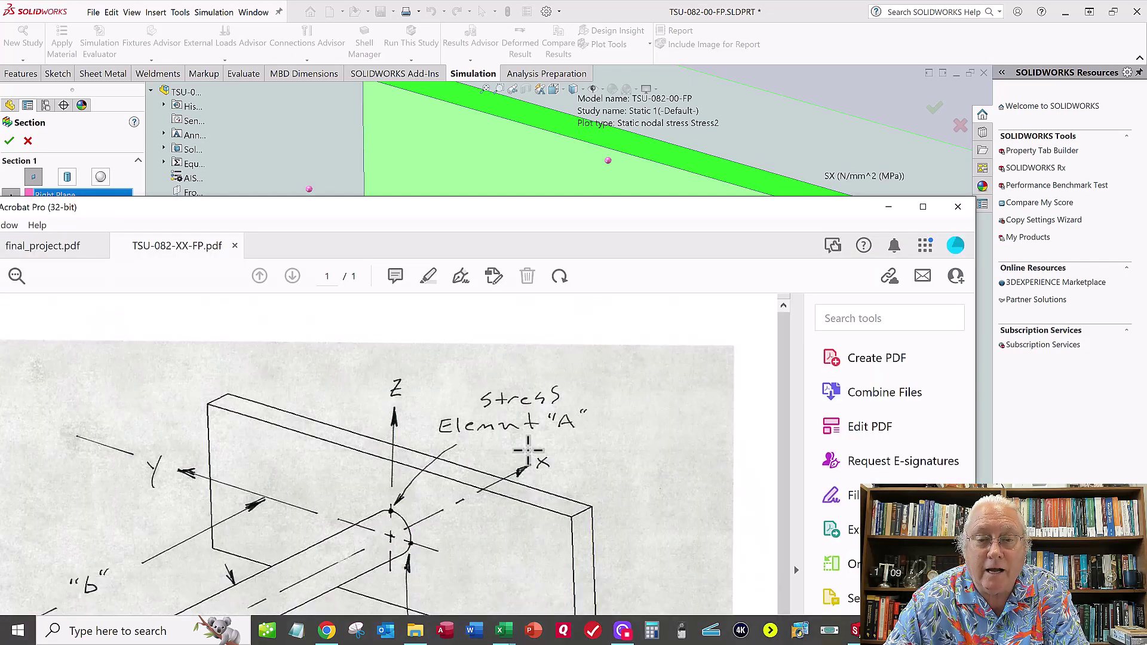
pyautogui.moveTo(781, 211); pyautogui.dragTo(0, 327)
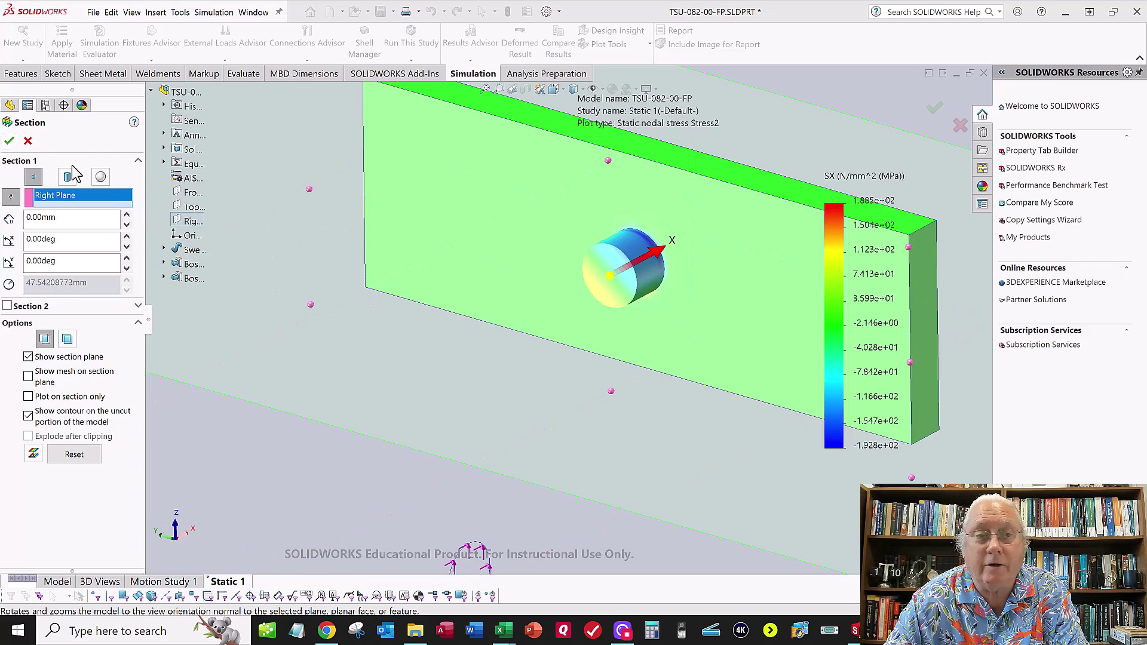
# - Accept the section clipping and orient the view square to the cut rod face, with Z up
pyautogui.click(11, 142)
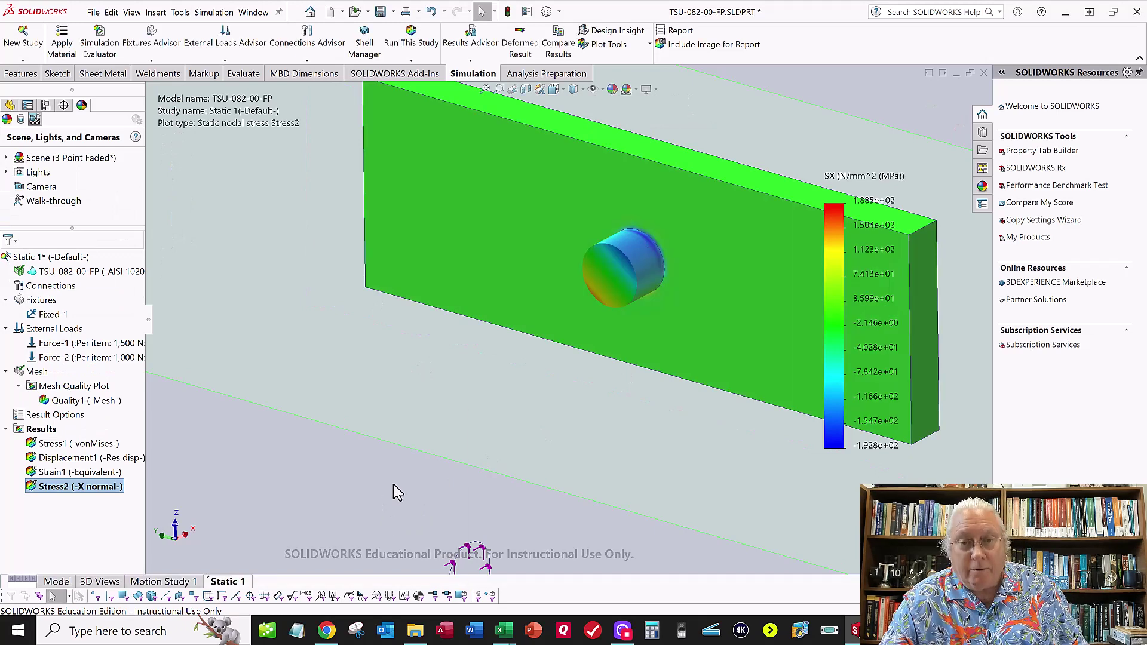
pyautogui.press('space')
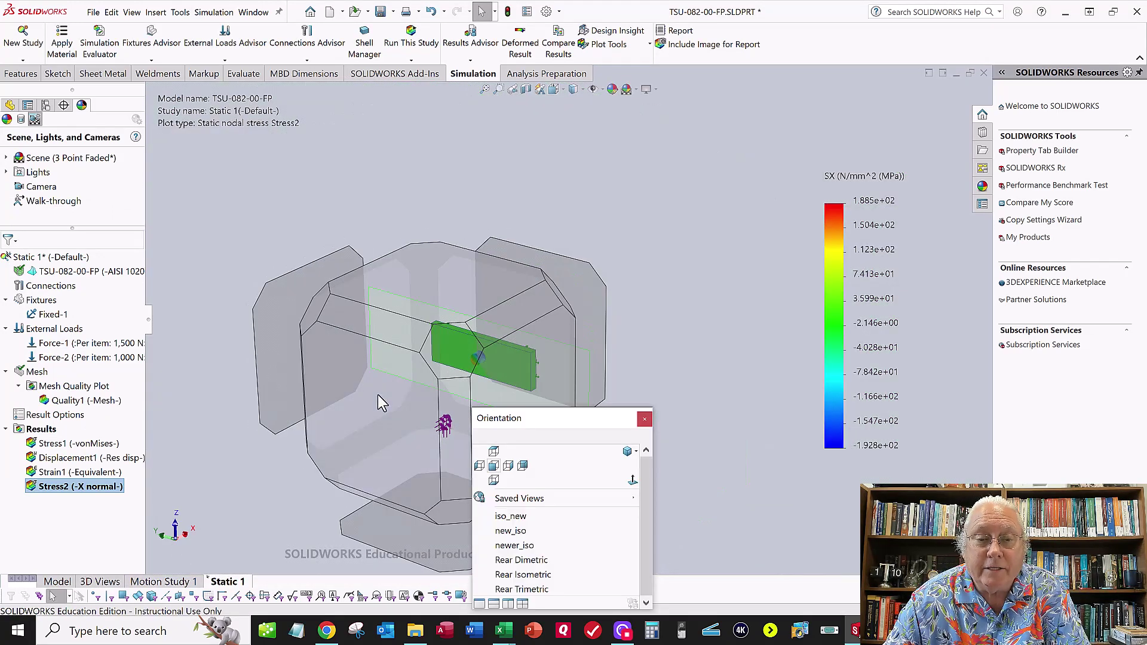
pyautogui.click(377, 395)
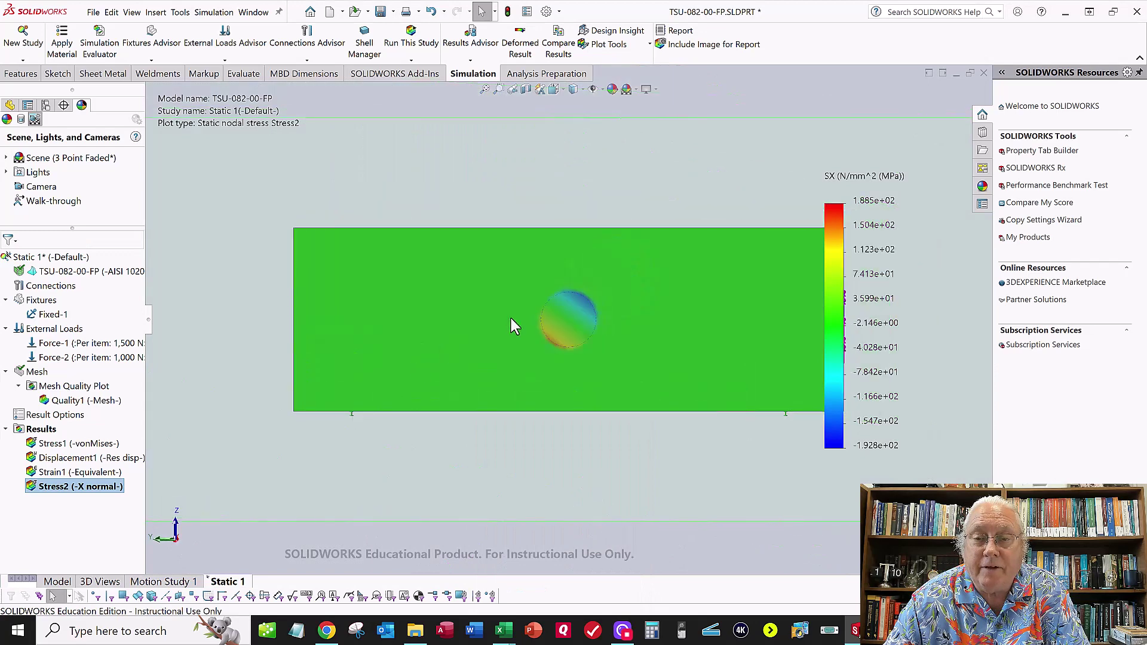
# - Probe the X normal stress at the top-center edge of the cut rod face and move the callout clear of the section
pyautogui.scroll(-3, 574, 324)
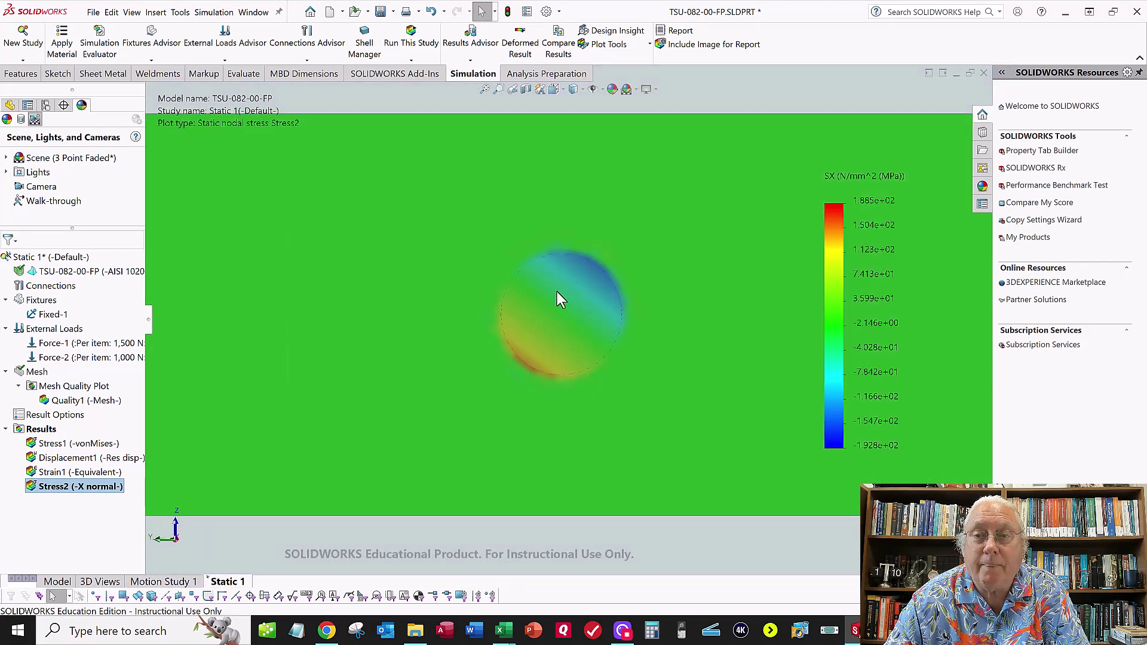
pyautogui.click(611, 45)
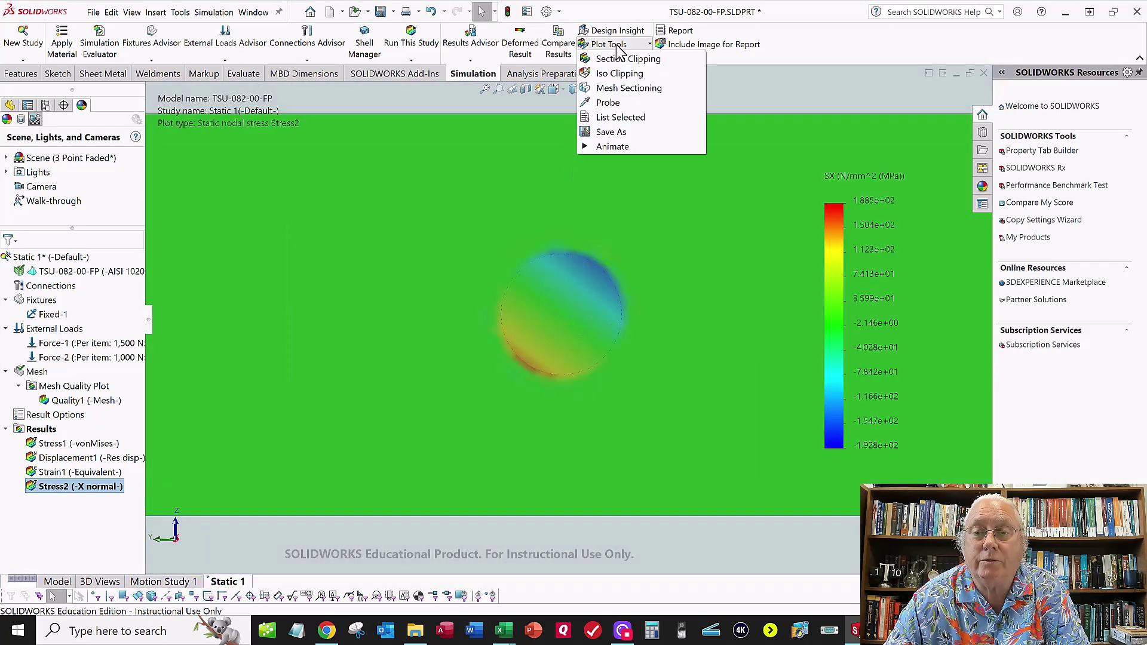
pyautogui.click(607, 103)
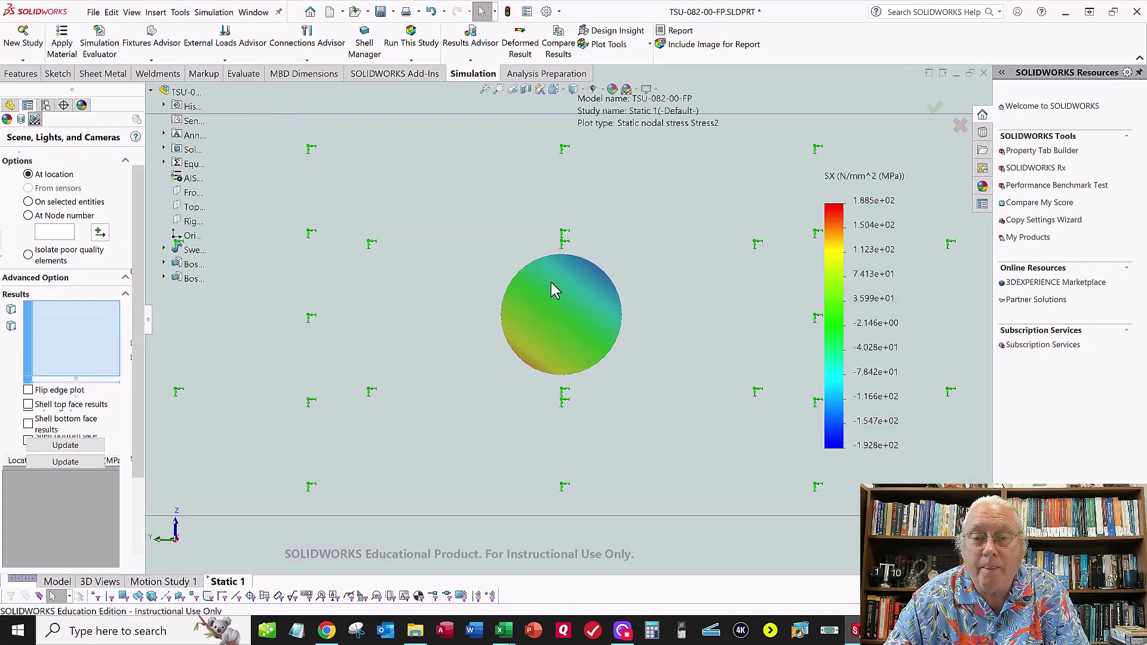
pyautogui.scroll(-1, 556, 275)
pyautogui.scroll(-5, 610, 199)
pyautogui.scroll(-3, 589, 239)
pyautogui.scroll(-3, 586, 263)
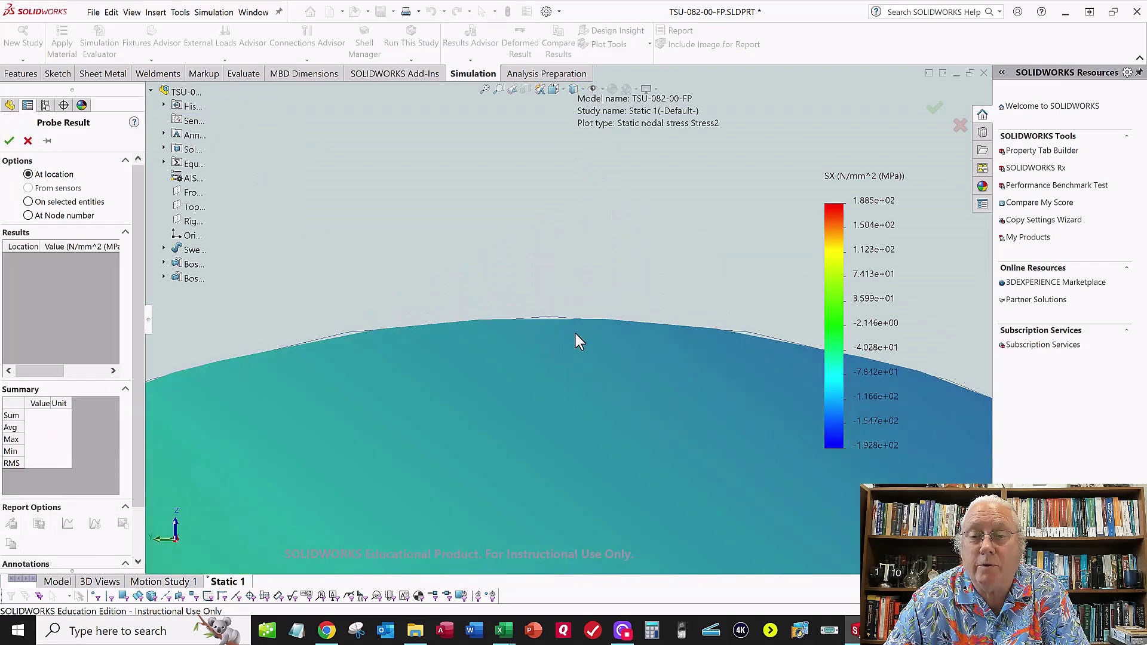
pyautogui.scroll(-3, 571, 341)
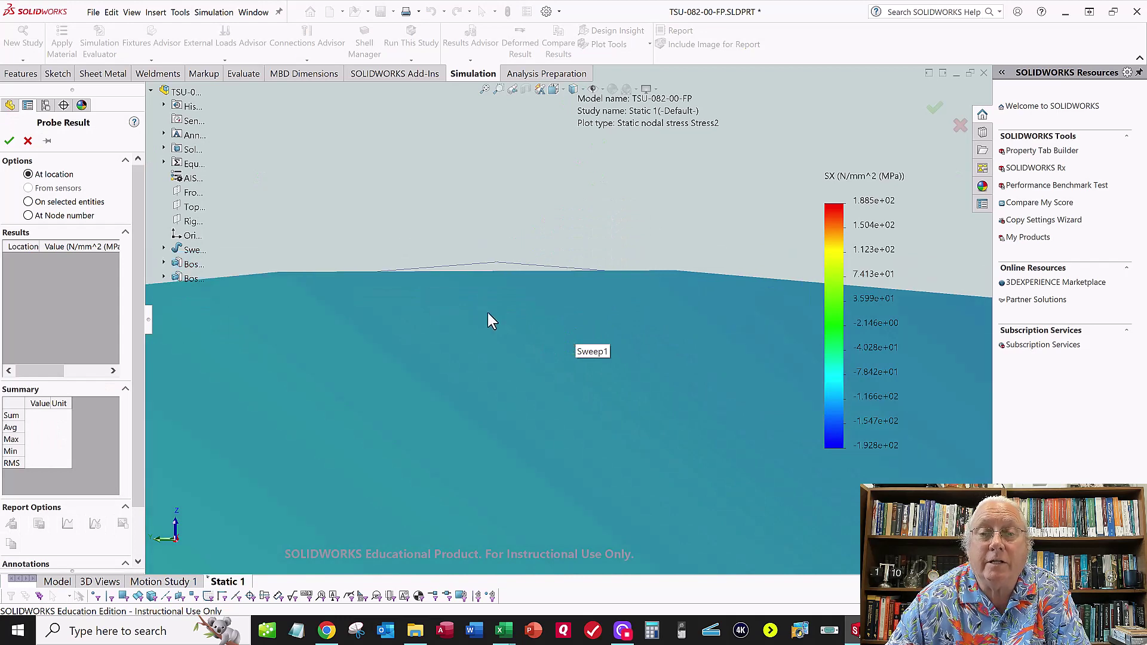
pyautogui.click(498, 274)
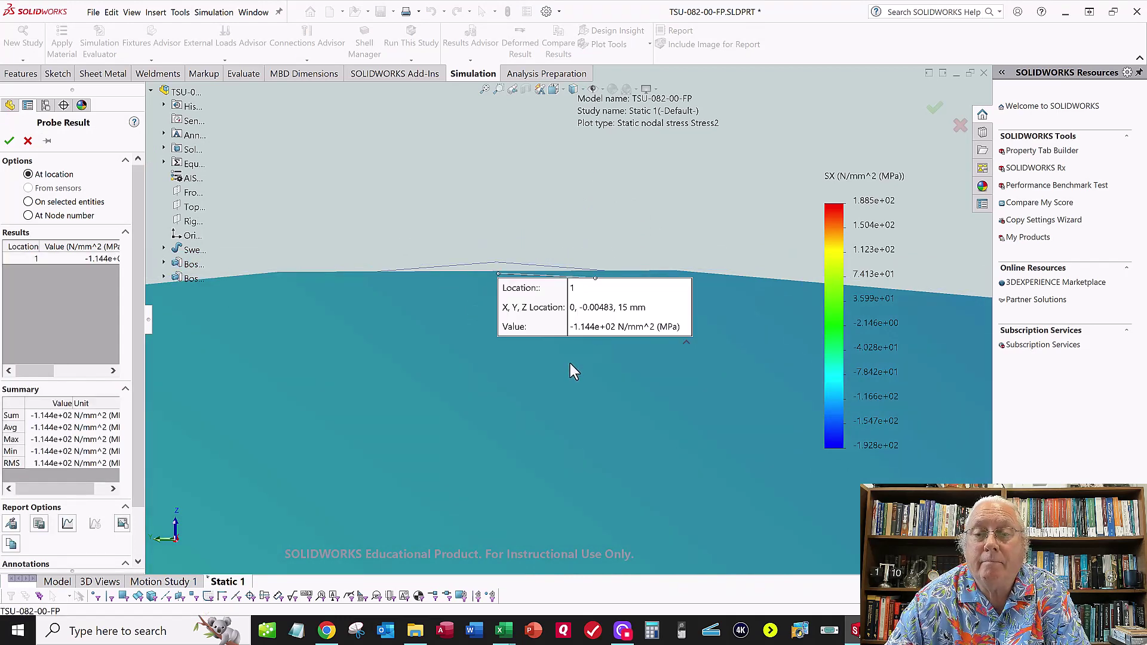
pyautogui.moveTo(574, 323); pyautogui.dragTo(664, 232)
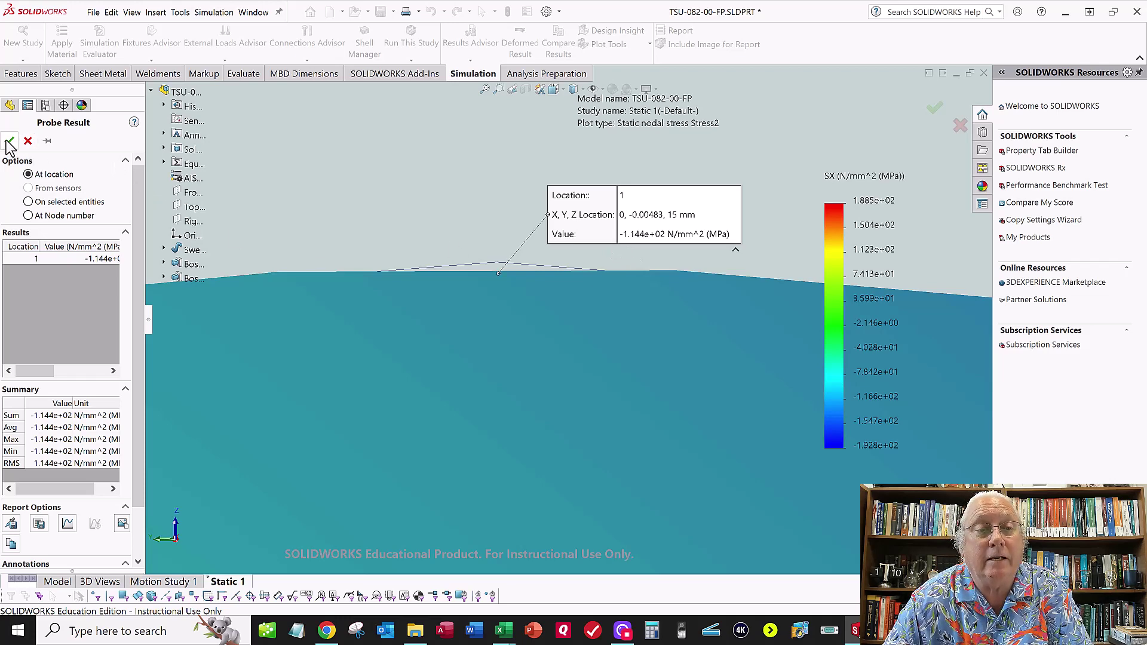
pyautogui.press('Escape')
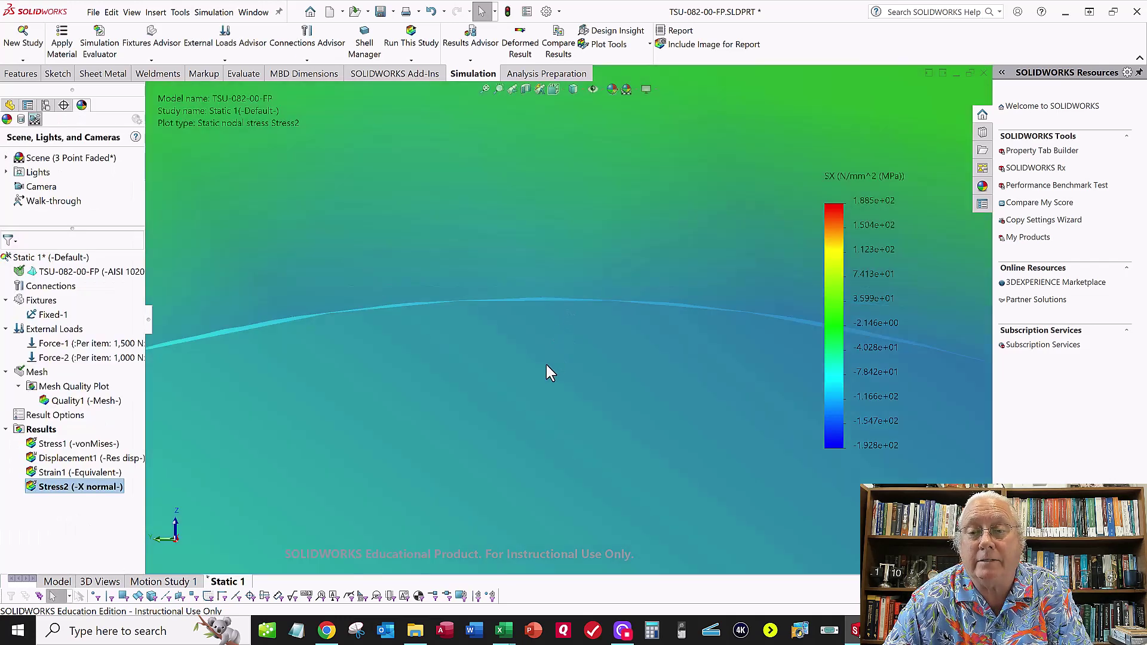
# - Fit the clipped model and restore the saved iso_new view
pyautogui.press('f')
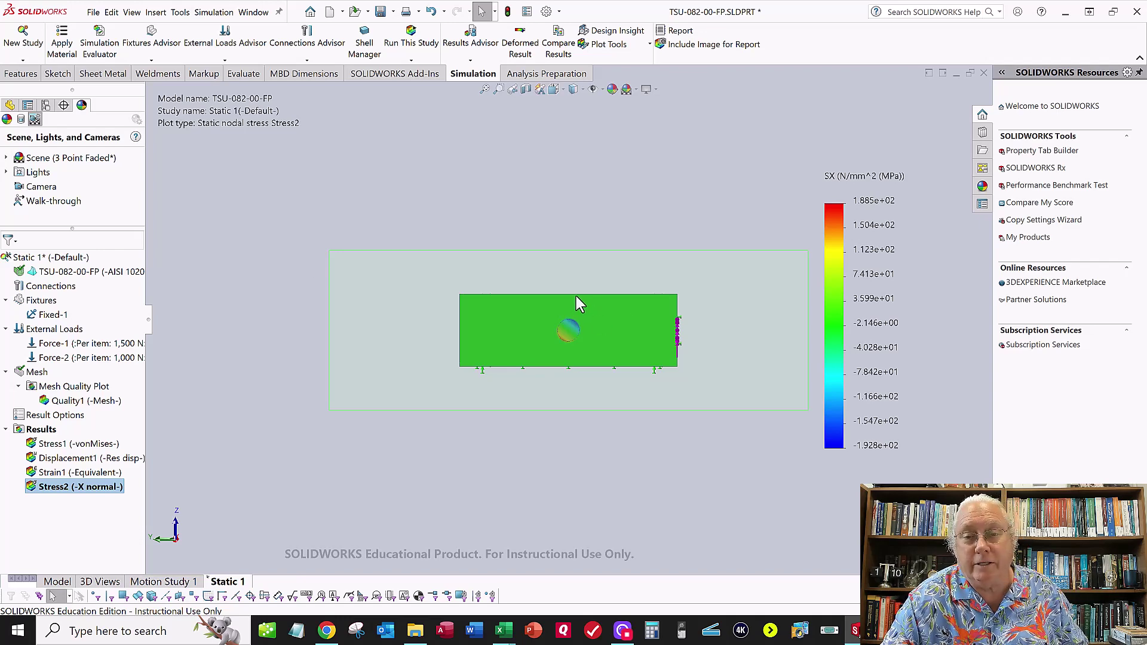
pyautogui.press('space')
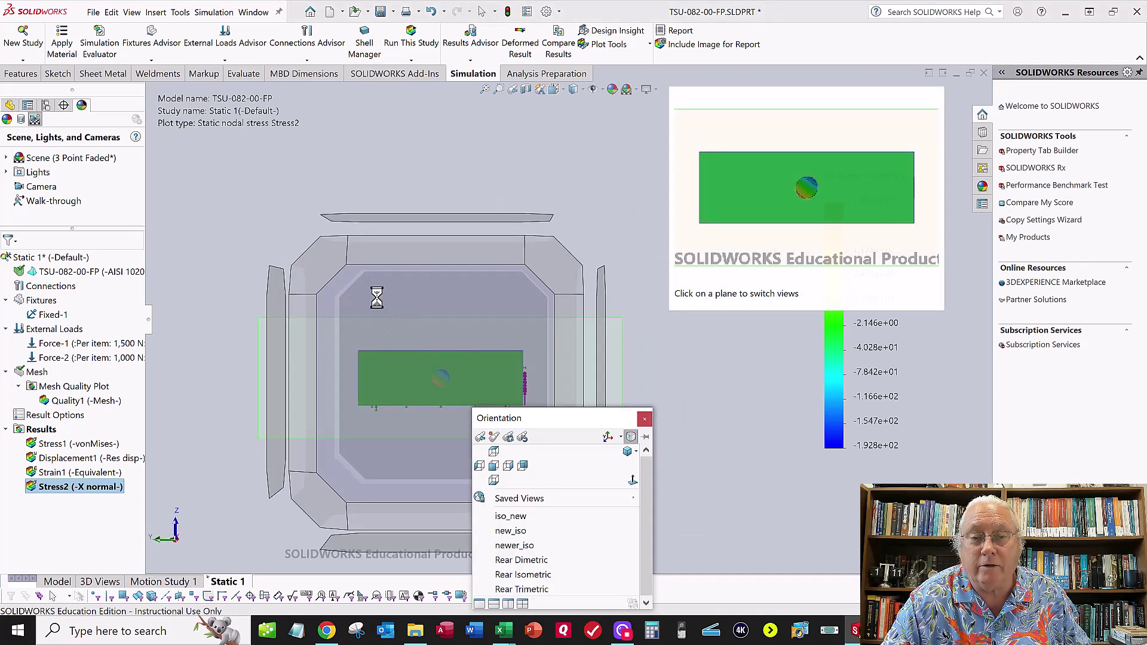
pyautogui.click(522, 466)
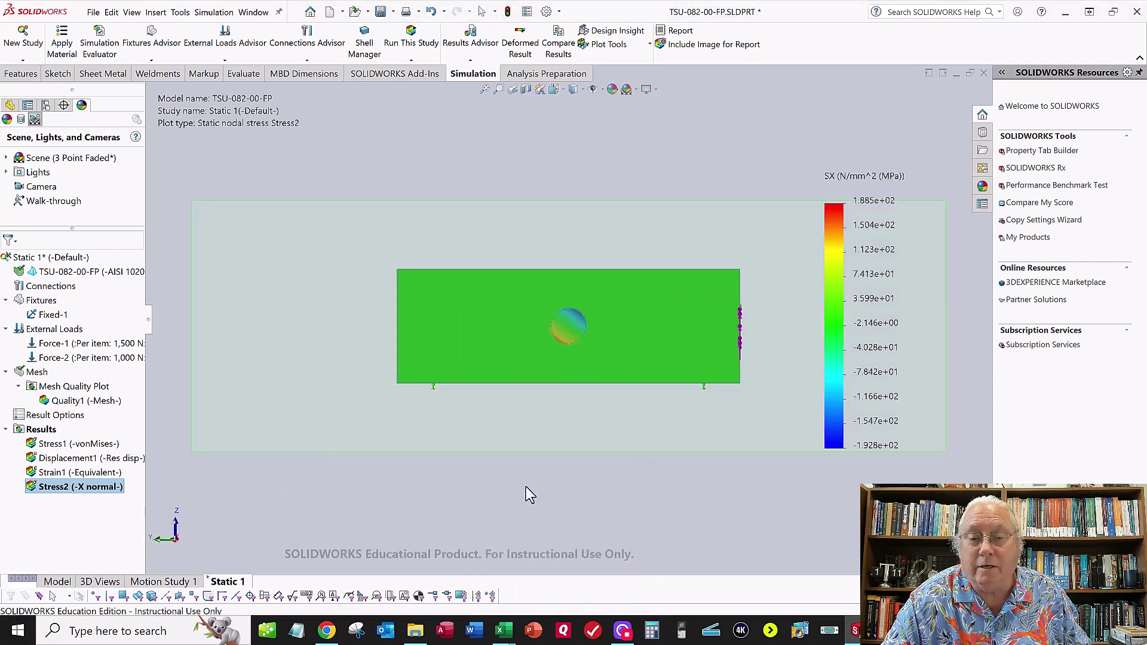
pyautogui.press('space')
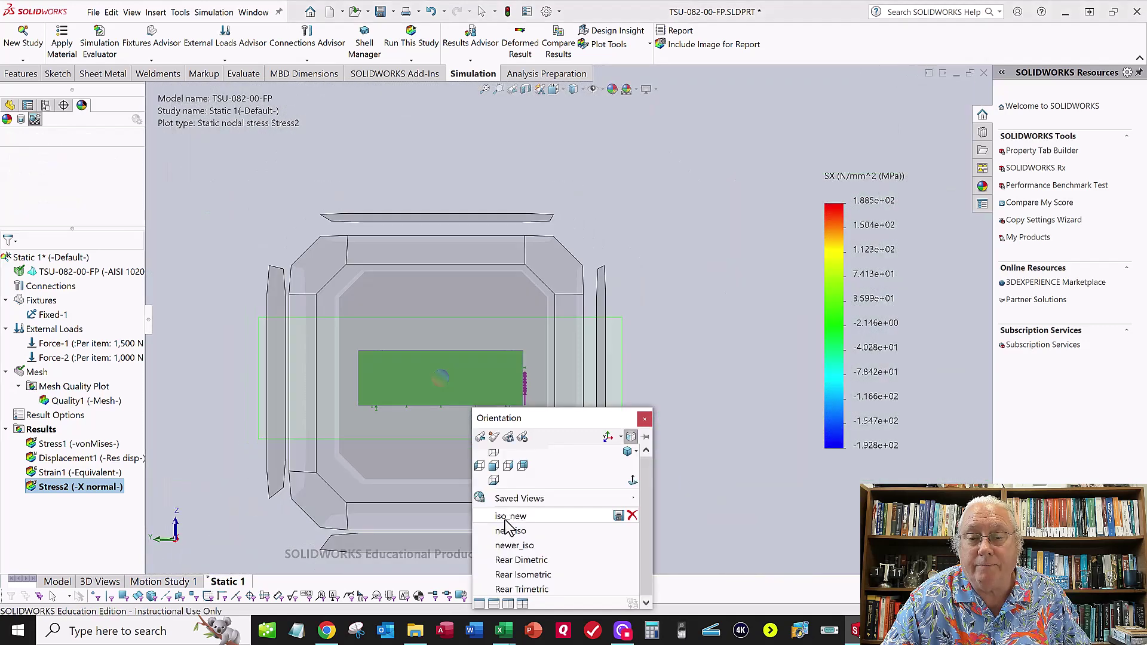
pyautogui.click(509, 516)
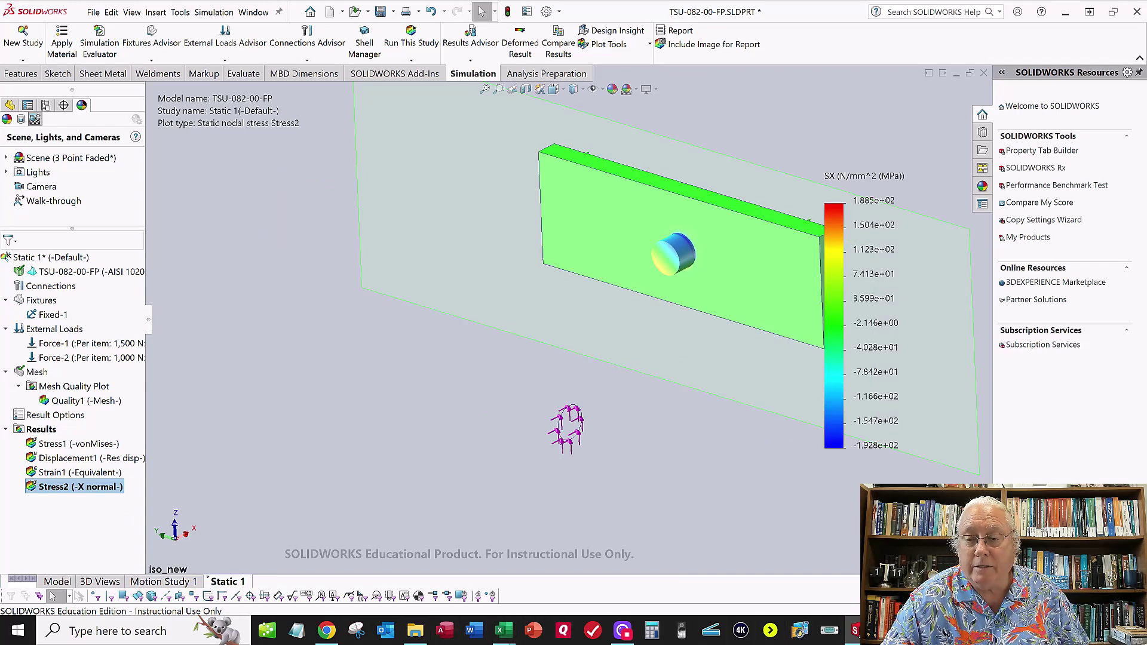
# - Switch to final_project.pdf in Acrobat, maximize it, and read the Solidworks Simulation instructions on which stresses to extract
pyautogui.click(886, 631)
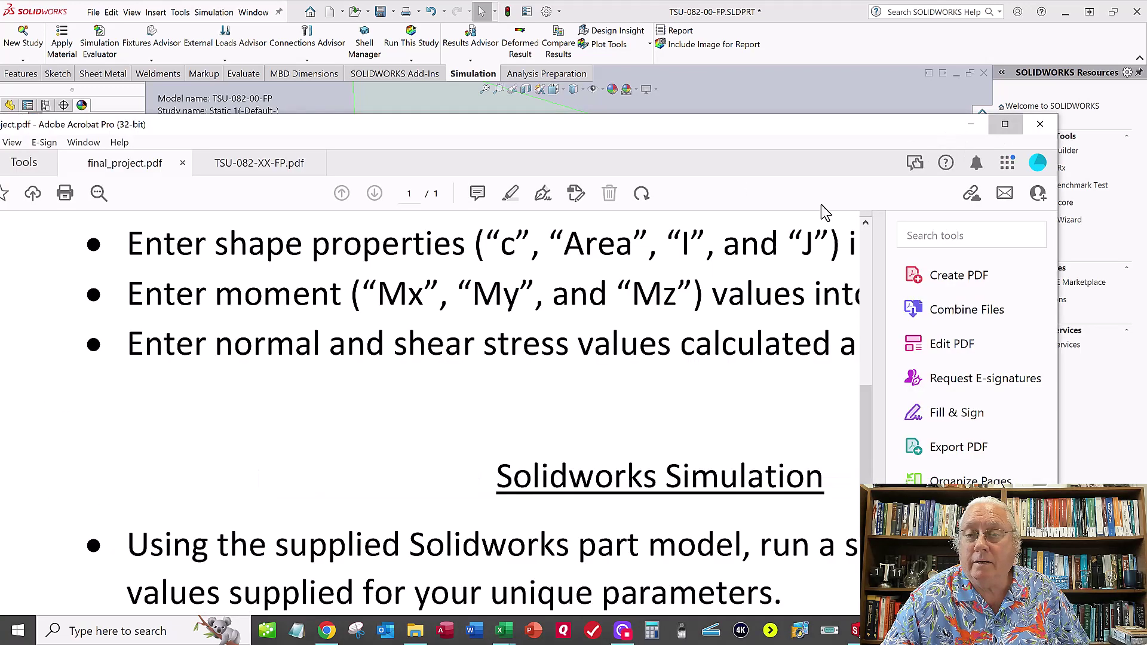
pyautogui.click(1005, 124)
pyautogui.keyDown('ctrl'); pyautogui.scroll(-1, 529, 271); pyautogui.keyUp('ctrl')
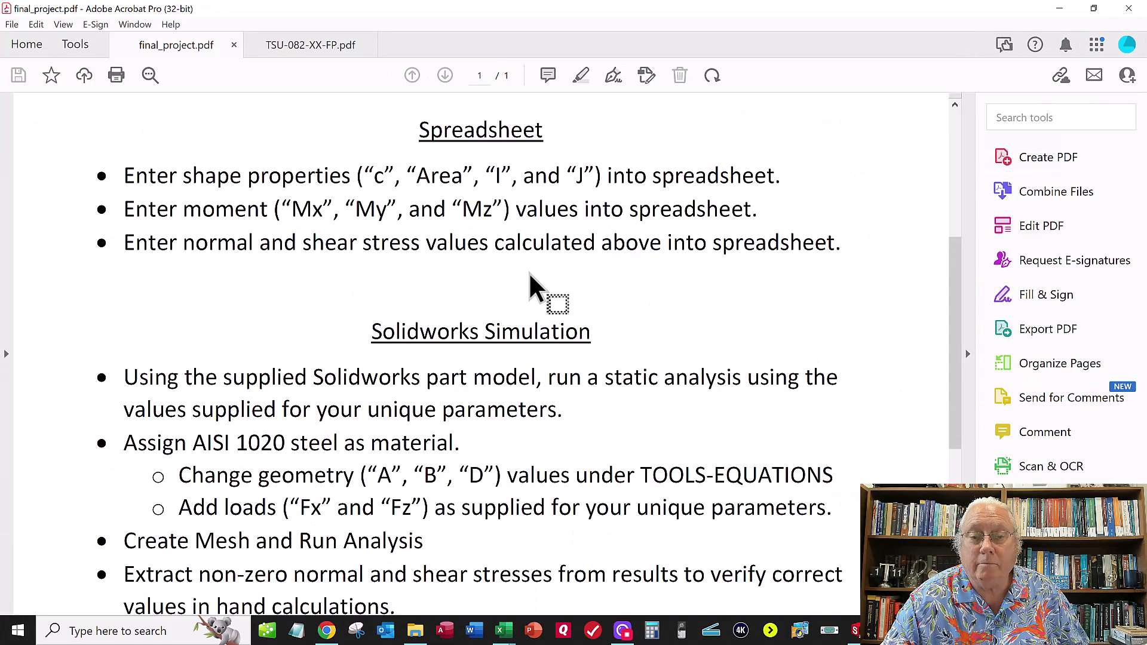
pyautogui.keyDown('ctrl'); pyautogui.scroll(-1, 529, 271); pyautogui.keyUp('ctrl')
pyautogui.scroll(-2, 418, 323)
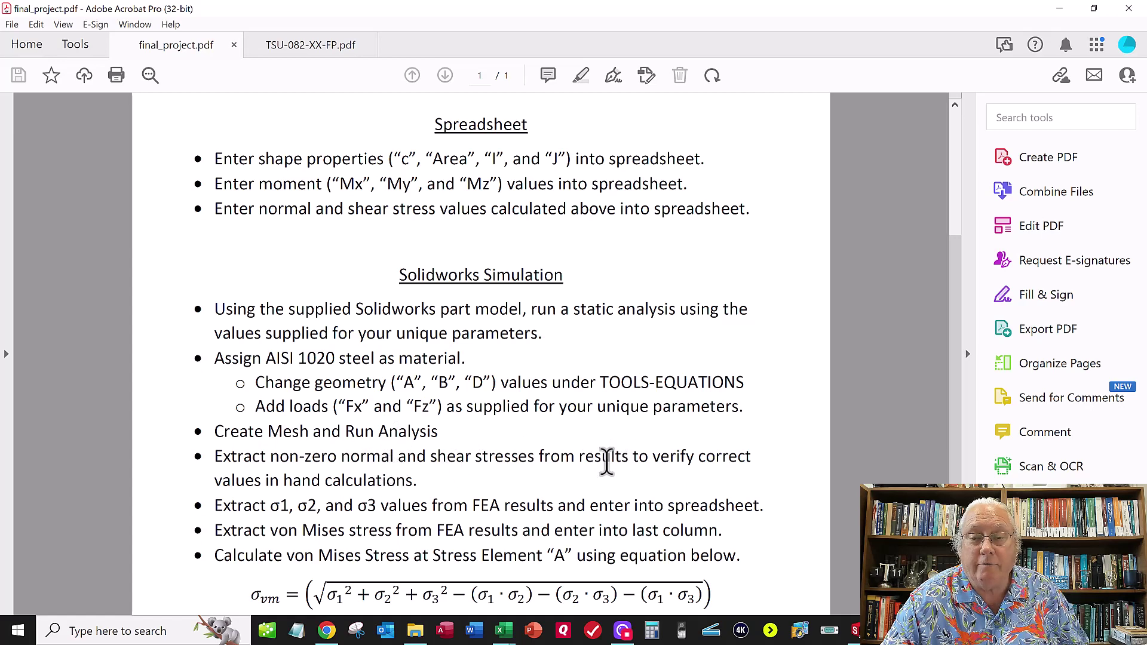
pyautogui.scroll(-4, 337, 465)
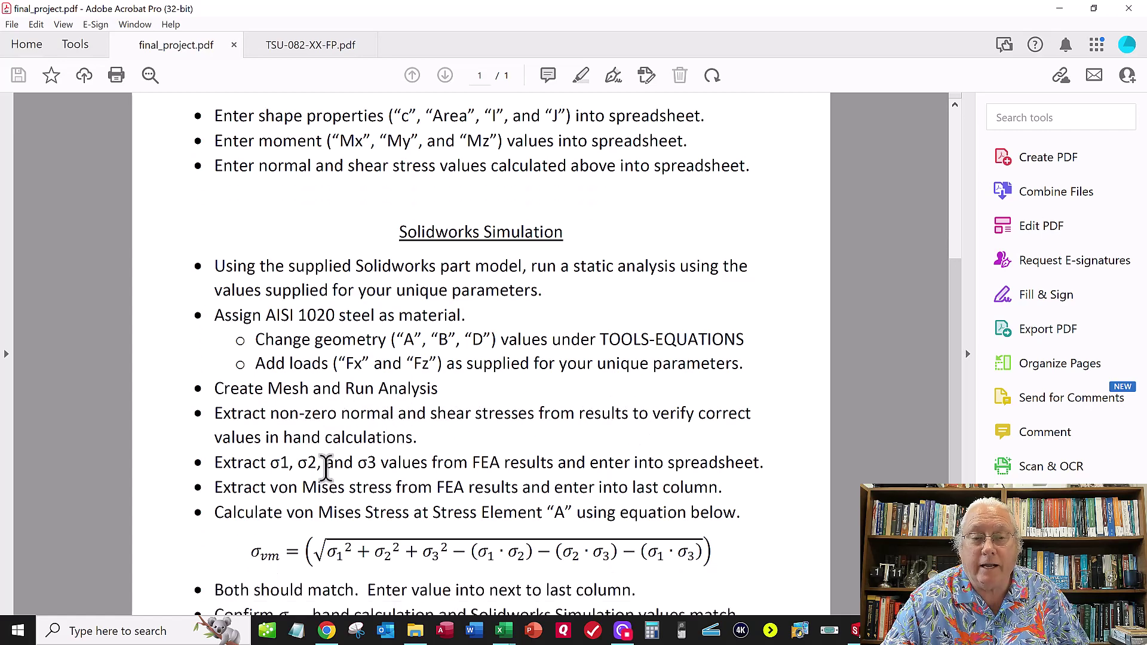